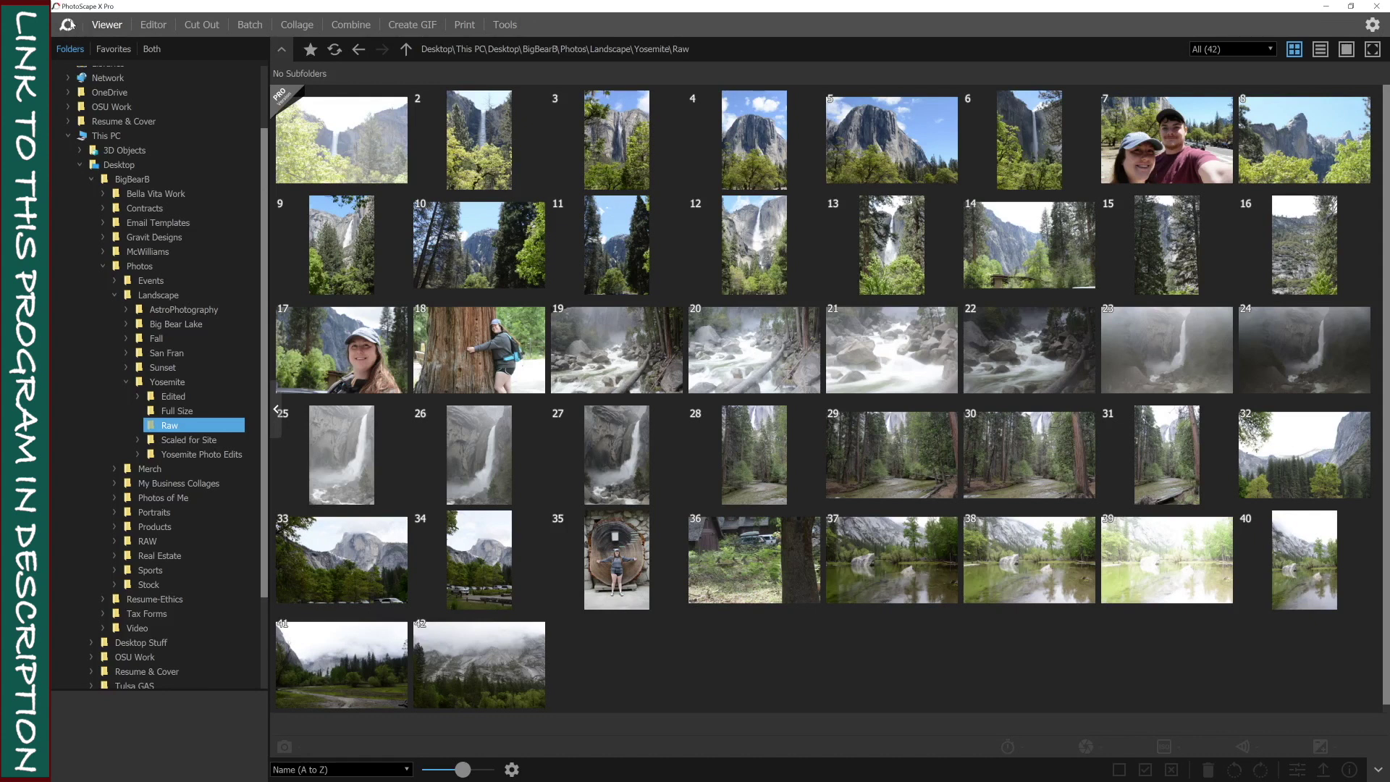
click(68, 25)
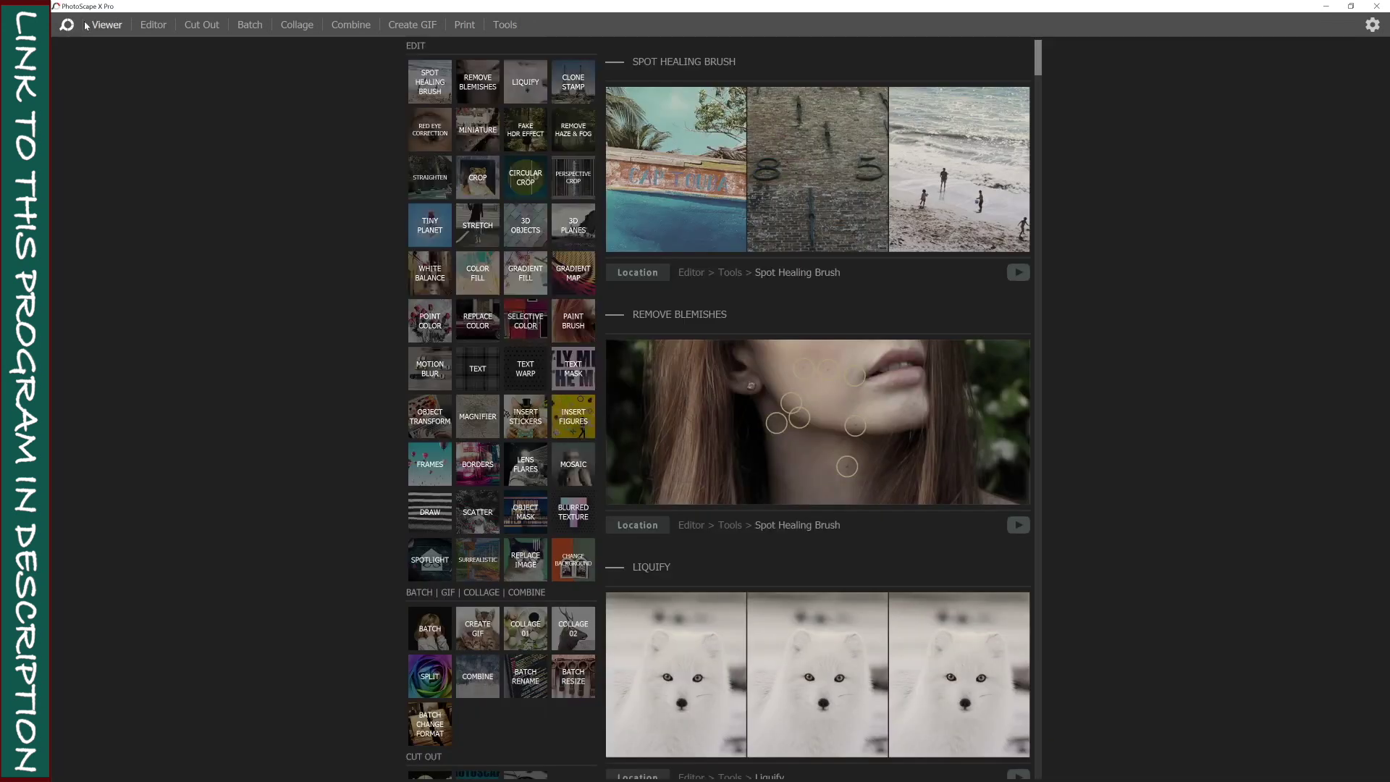
click(106, 26)
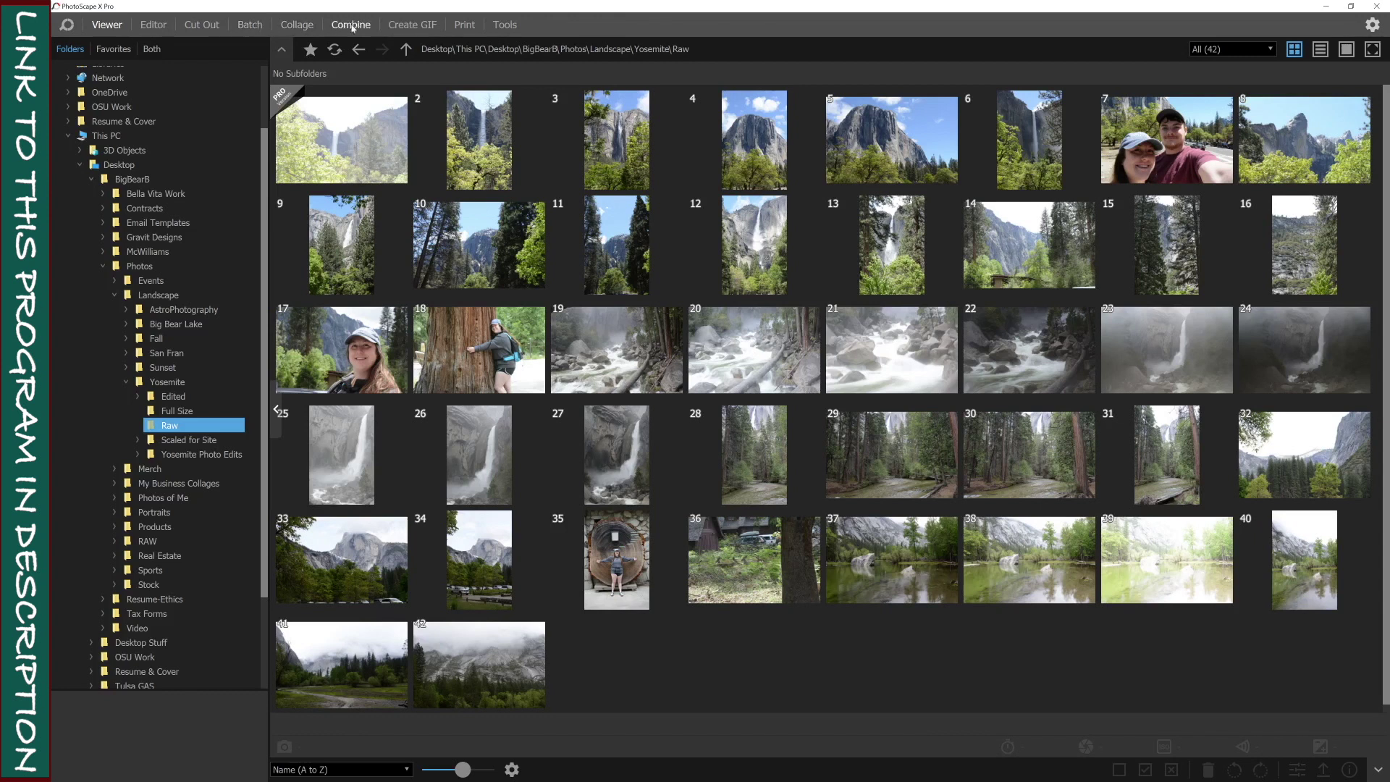
- Close the photo currently loaded in the Editor and open DSC_0108.NEF from the Yosemite Raw folder
click(148, 29)
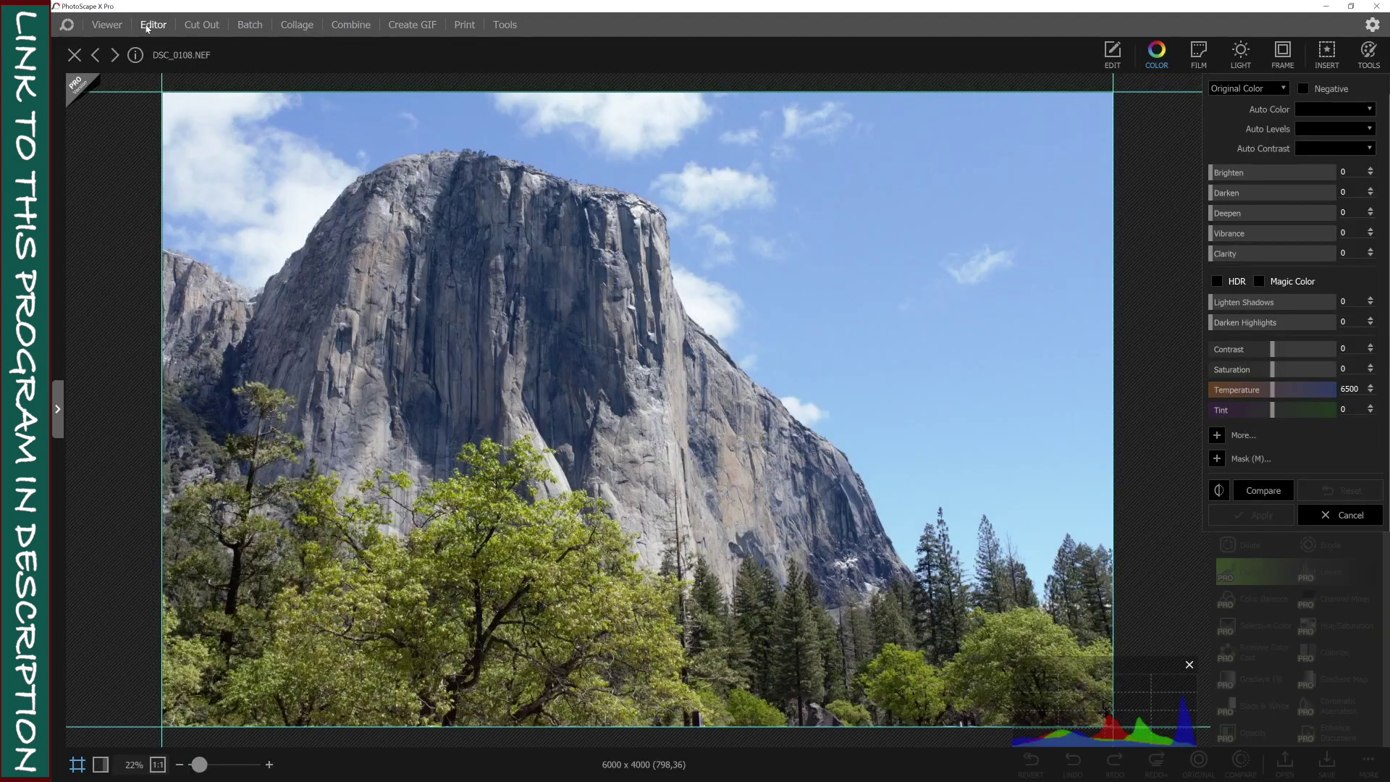
click(75, 56)
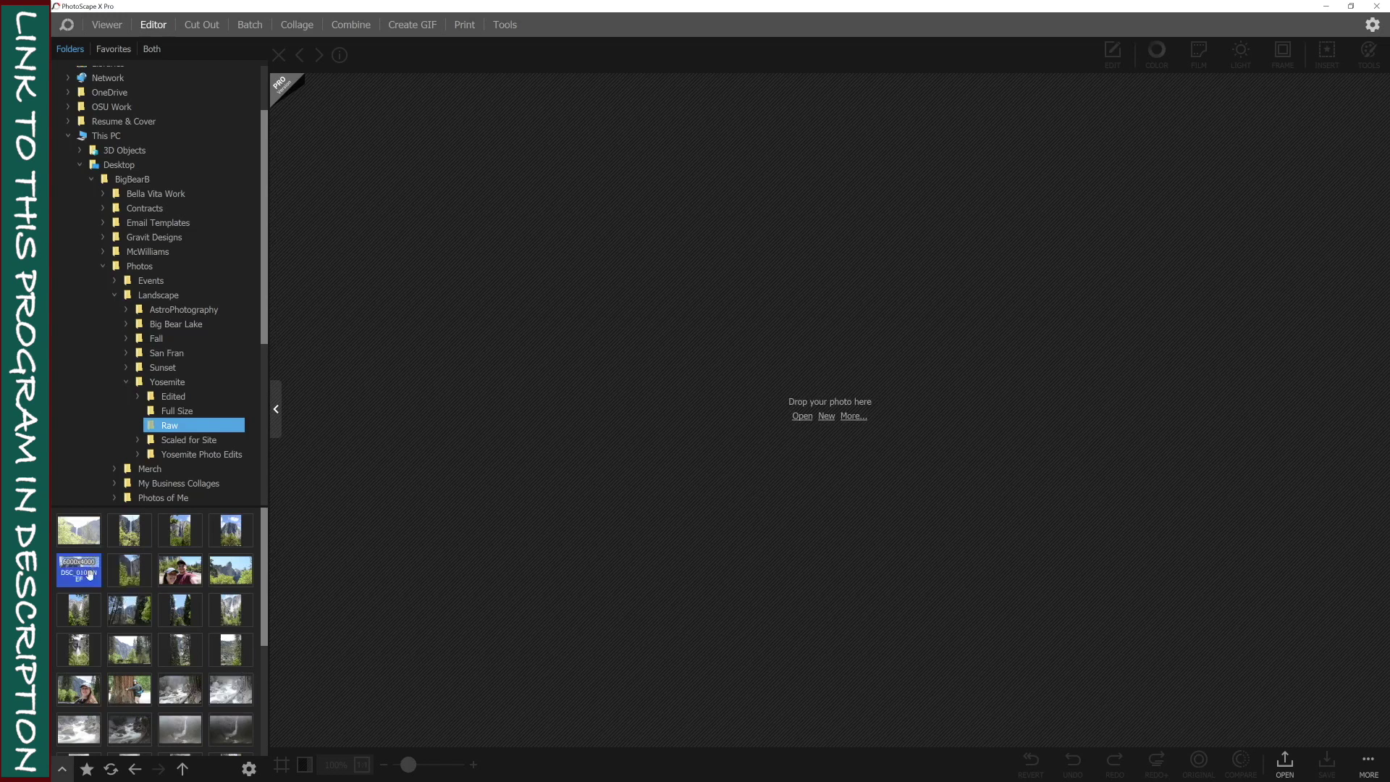
mouse_move(82, 578)
mouse_down()
mouse_move(529, 566)
mouse_move(796, 416)
mouse_move(60, 563)
mouse_up()
double_click(61, 563)
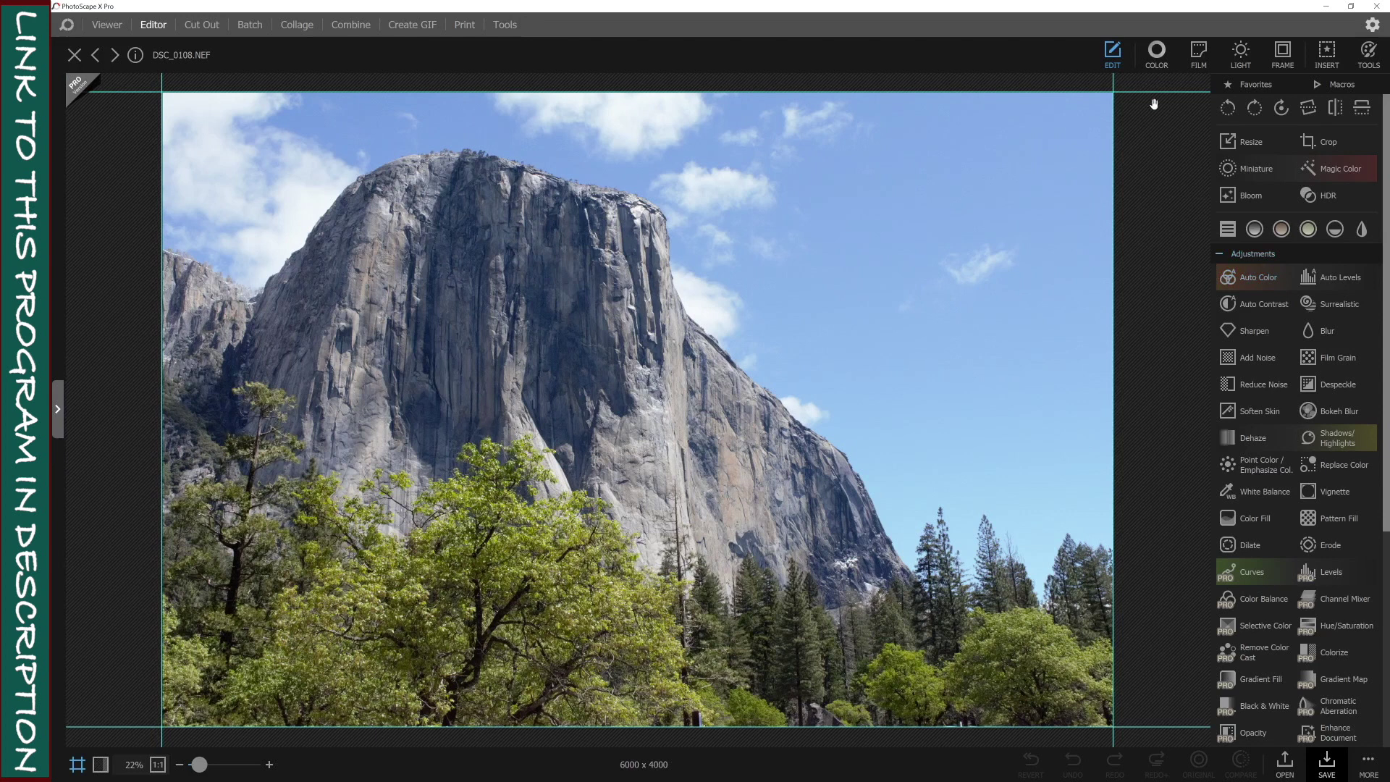
- Set Darken to 45 and Deepen to 28 in the expanded Color adjustments
click(1247, 254)
click(1246, 254)
click(1157, 55)
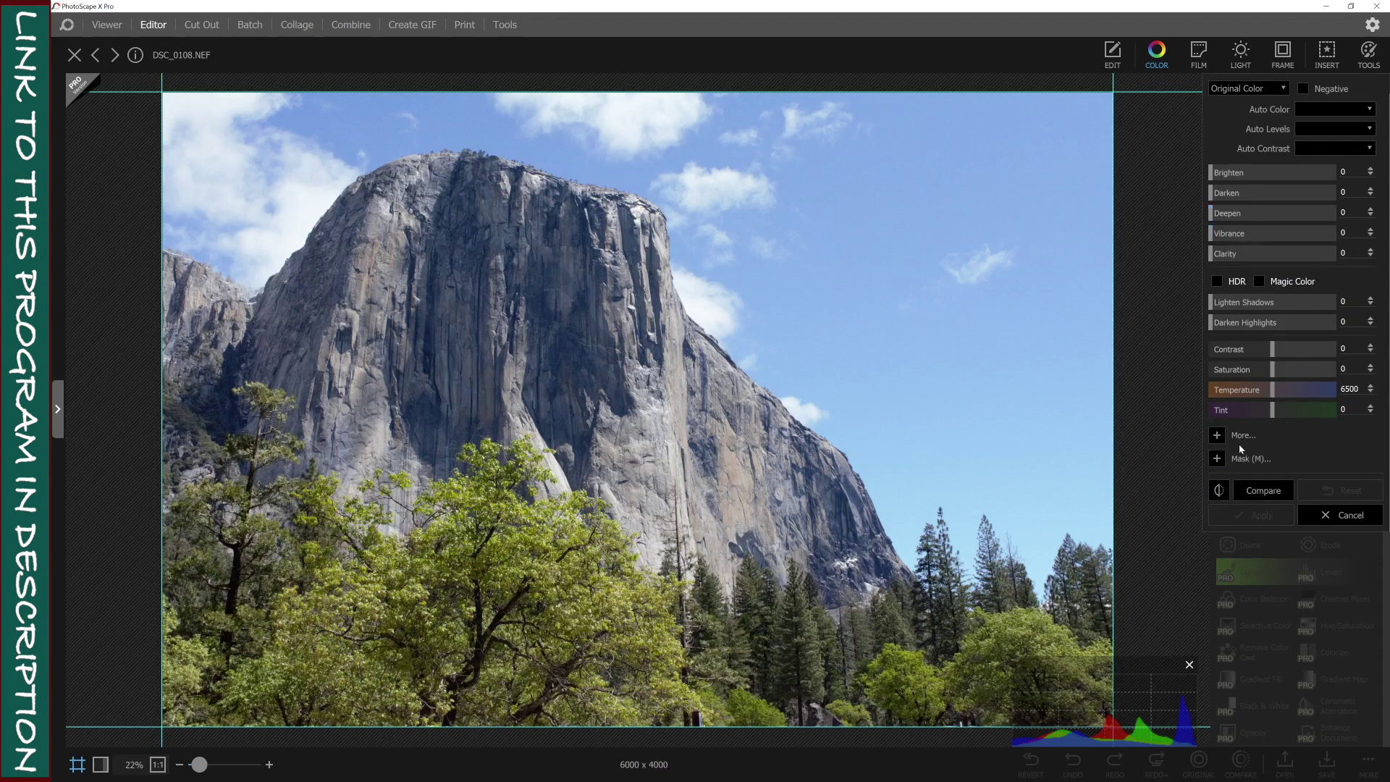
click(1219, 437)
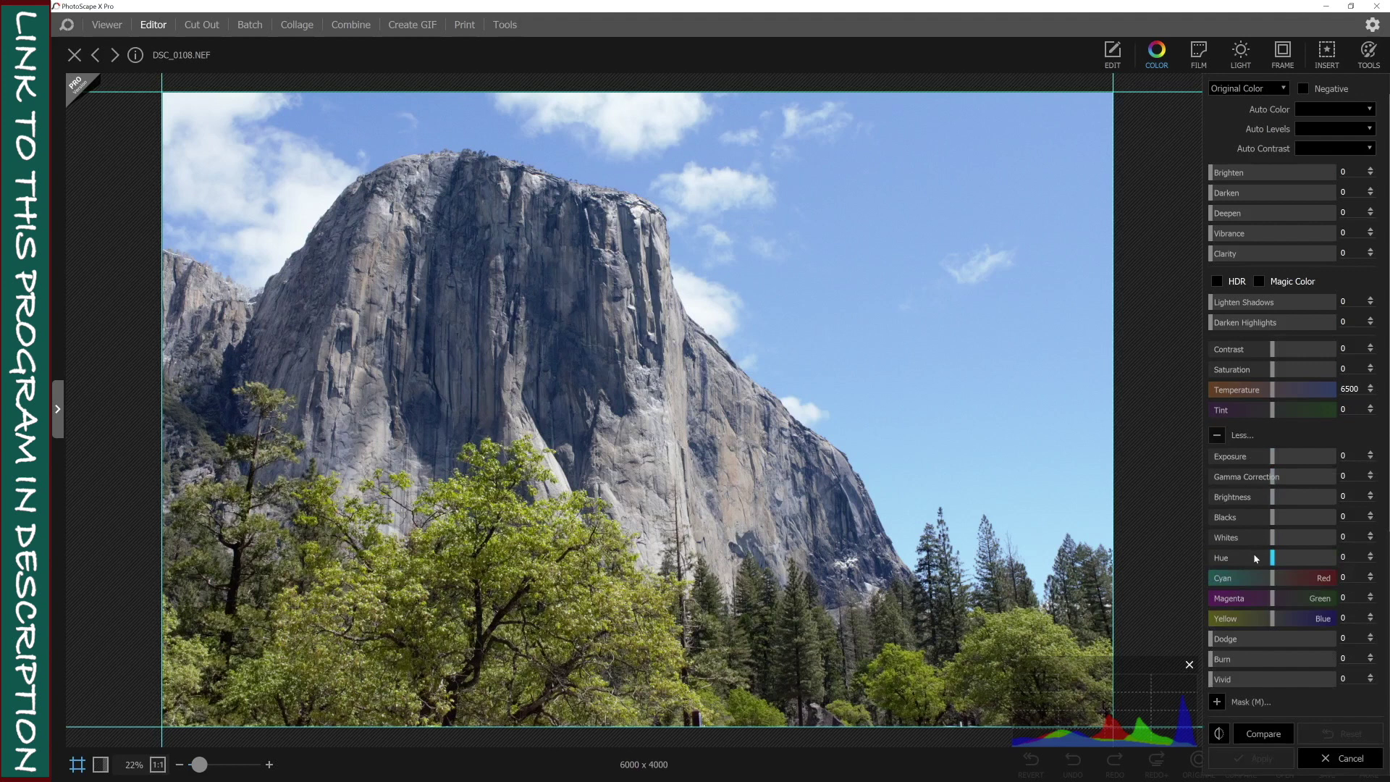
drag(1213, 193, 1247, 221)
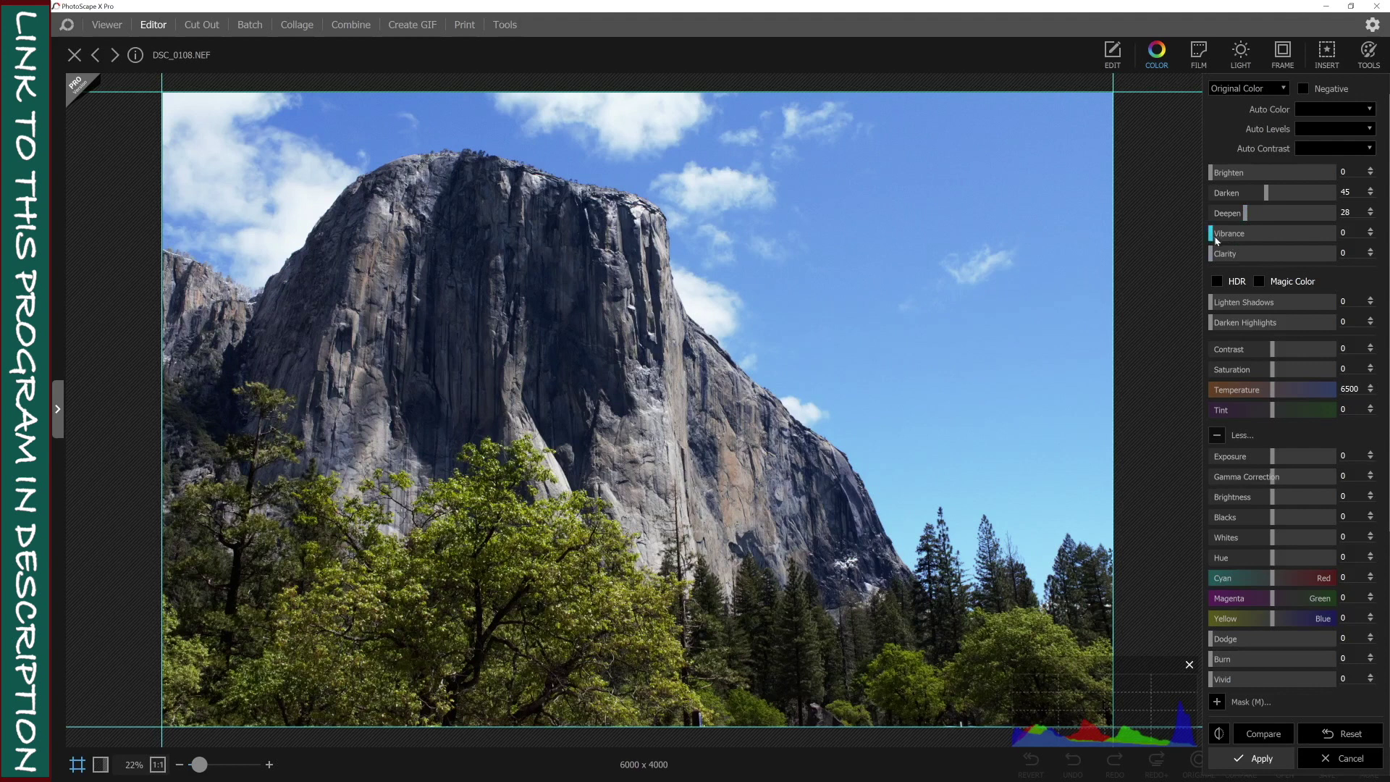
- Set Clarity to 15 and Contrast to 4, and reduce Darken to 31
drag(1212, 254, 1230, 258)
drag(1272, 349, 1278, 353)
double_click(1278, 353)
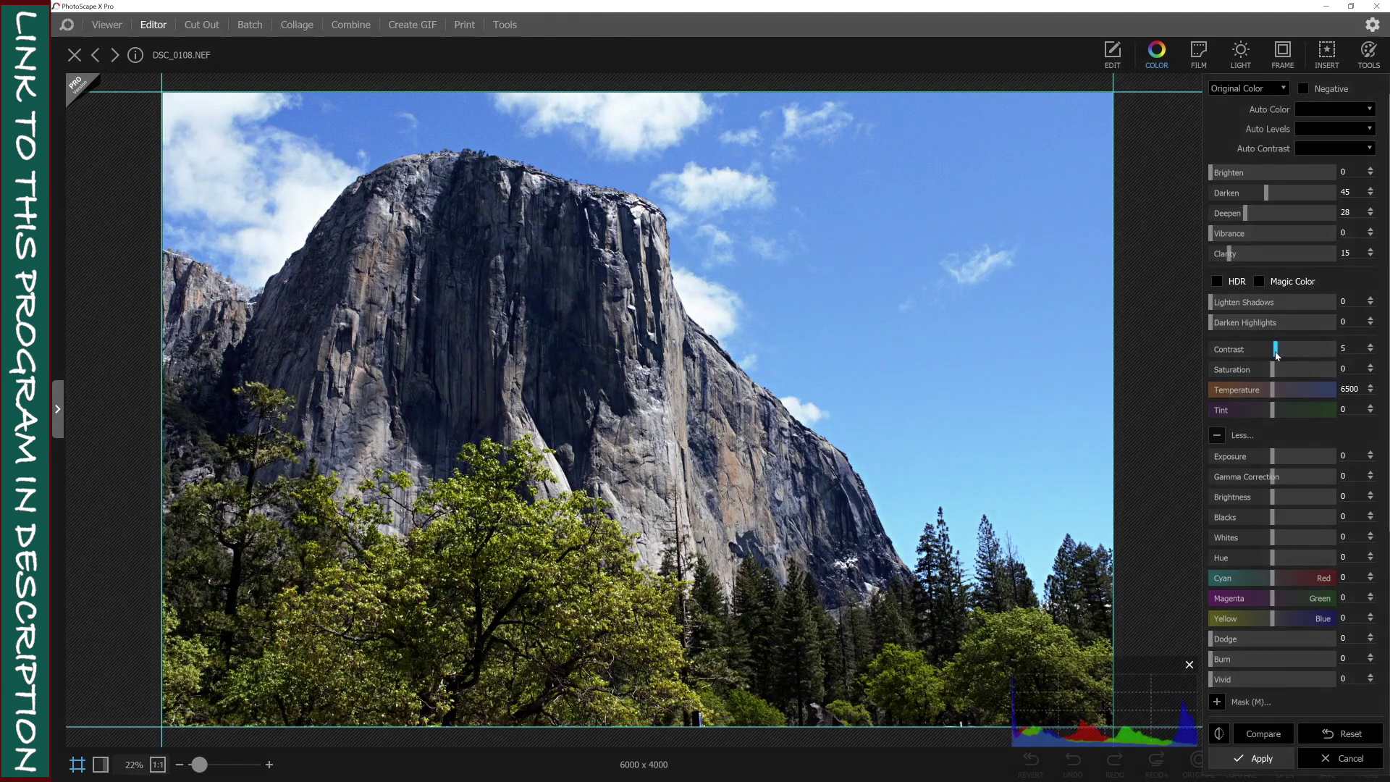
drag(1277, 354, 1277, 359)
drag(1267, 195, 1252, 197)
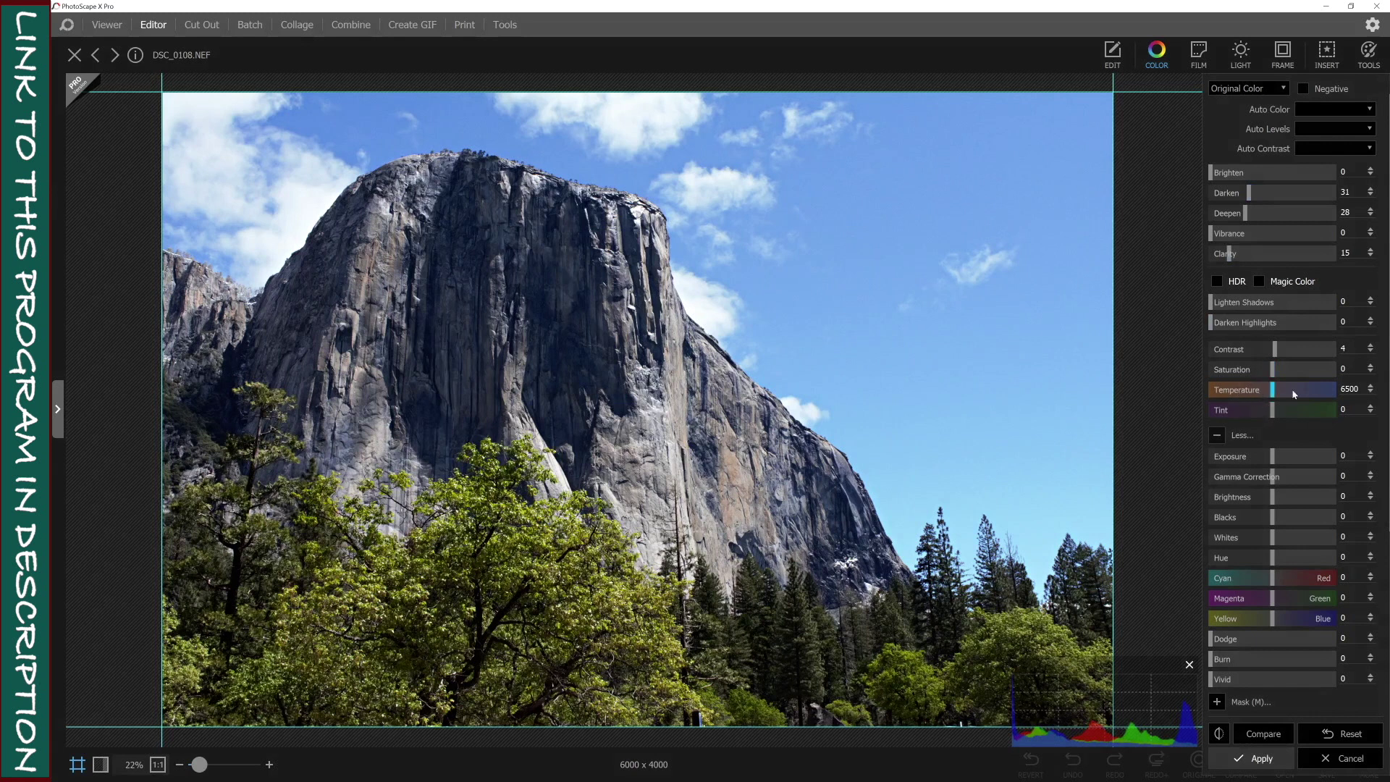
- Set Exposure to -12, Lighten Shadows to 22 and Darken Highlights to 15, compare with the original and apply the color adjustments
mouse_move(1281, 457)
mouse_down()
mouse_move(1256, 457)
mouse_move(1267, 460)
mouse_up()
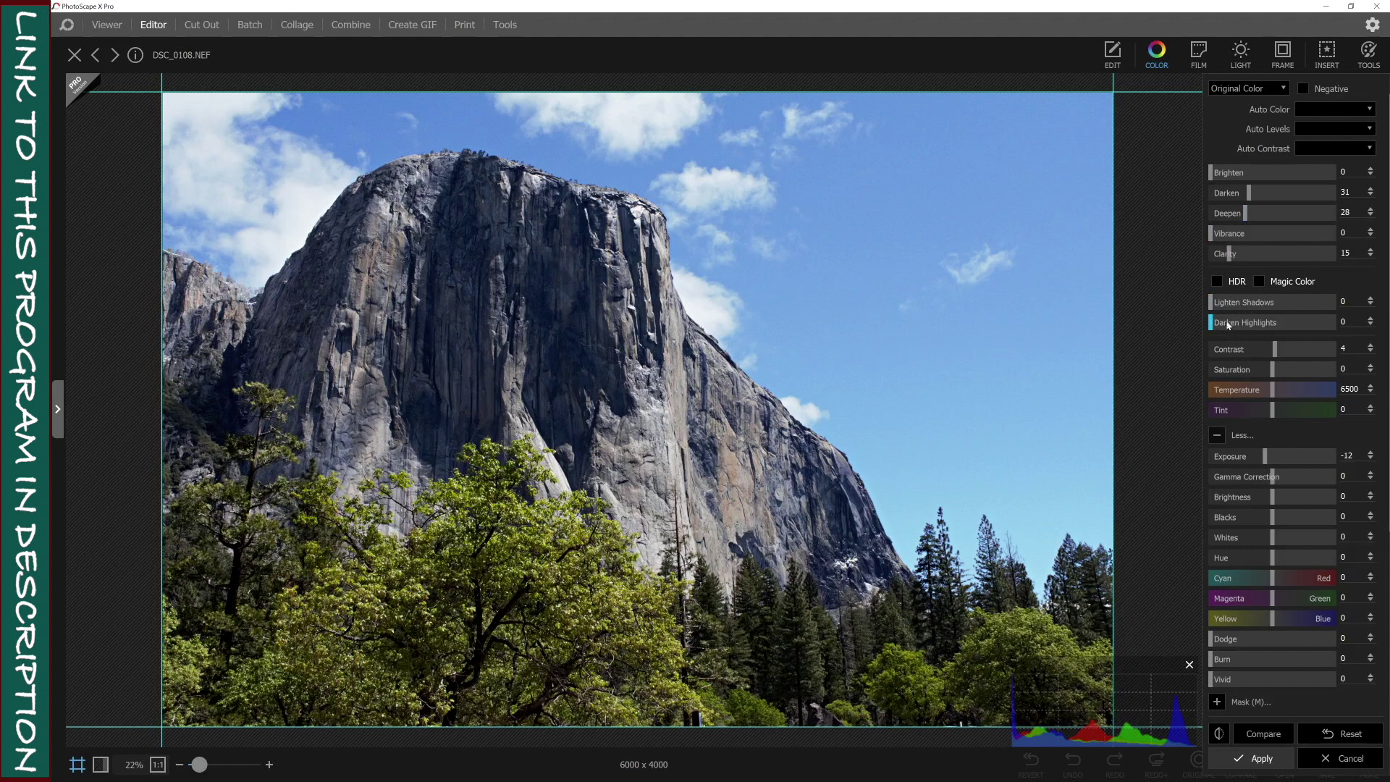
mouse_move(1217, 304)
mouse_down()
mouse_move(1280, 314)
mouse_move(1240, 309)
mouse_up()
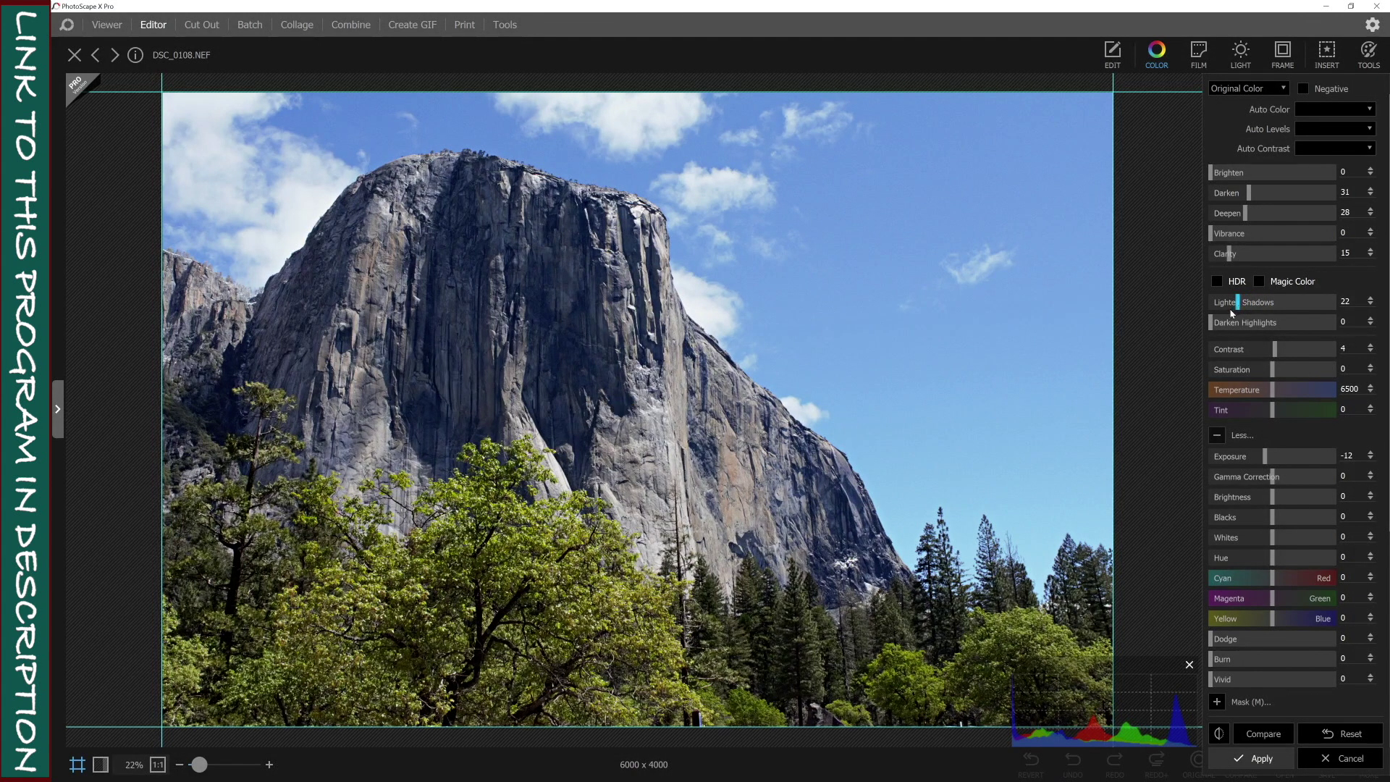
drag(1211, 323, 1232, 326)
click(1258, 732)
click(1259, 732)
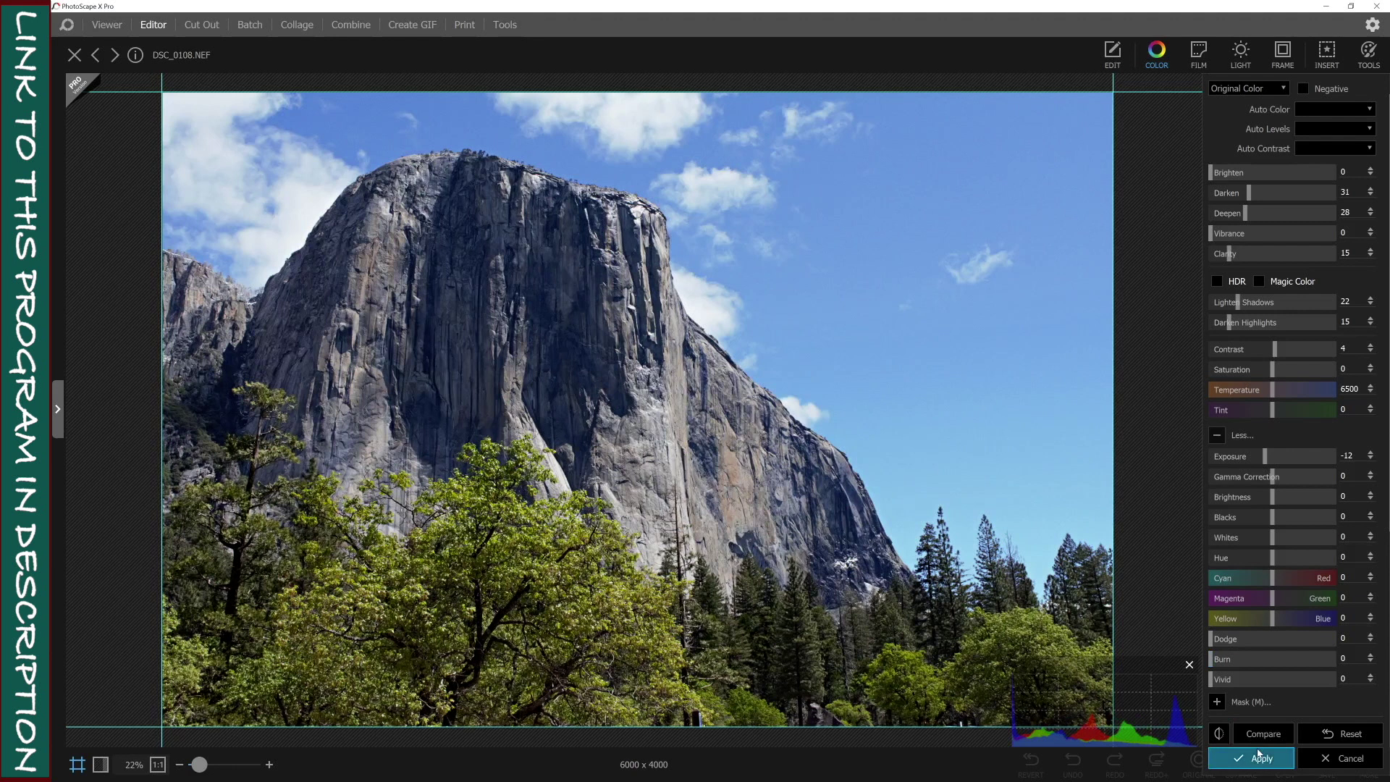
click(1259, 756)
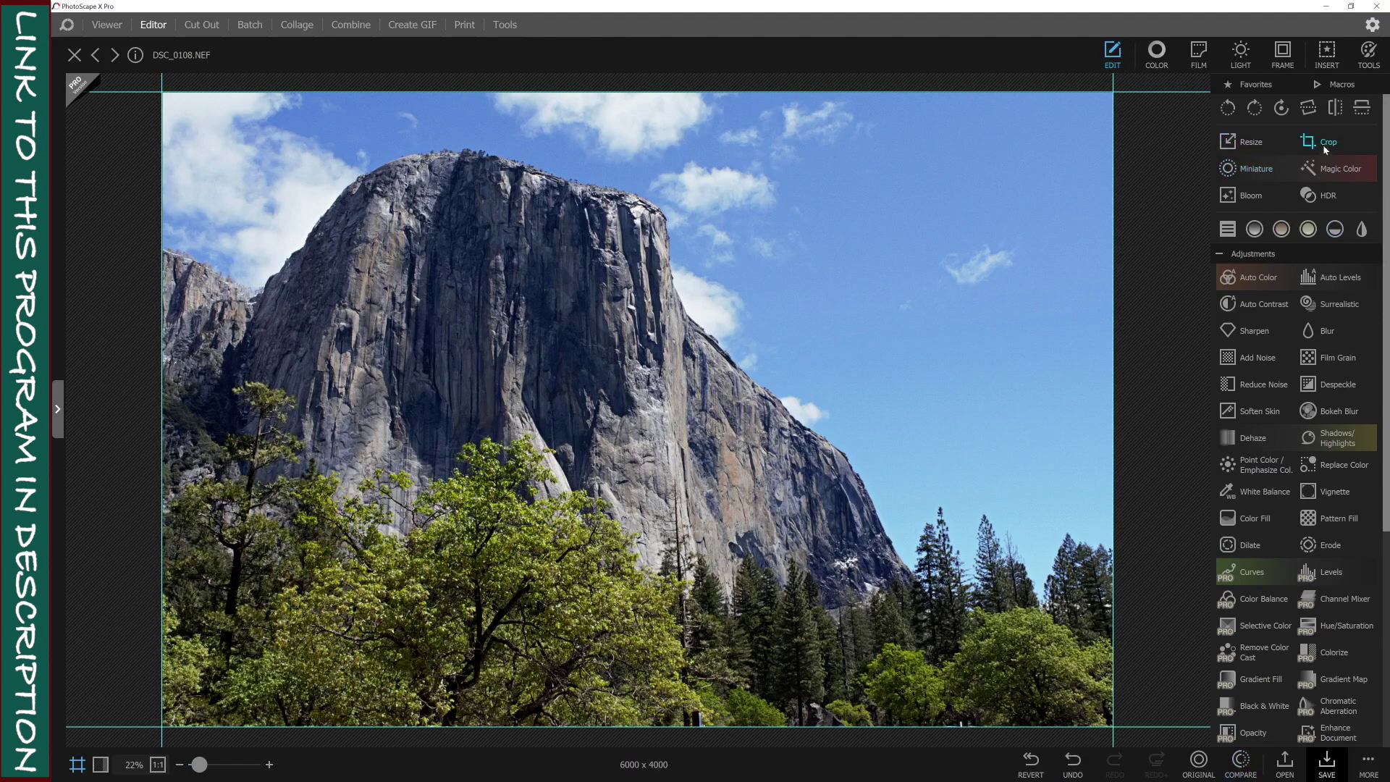
- Sharpen the photo with an amount of 20%, comparing before and after, and apply it
click(1247, 334)
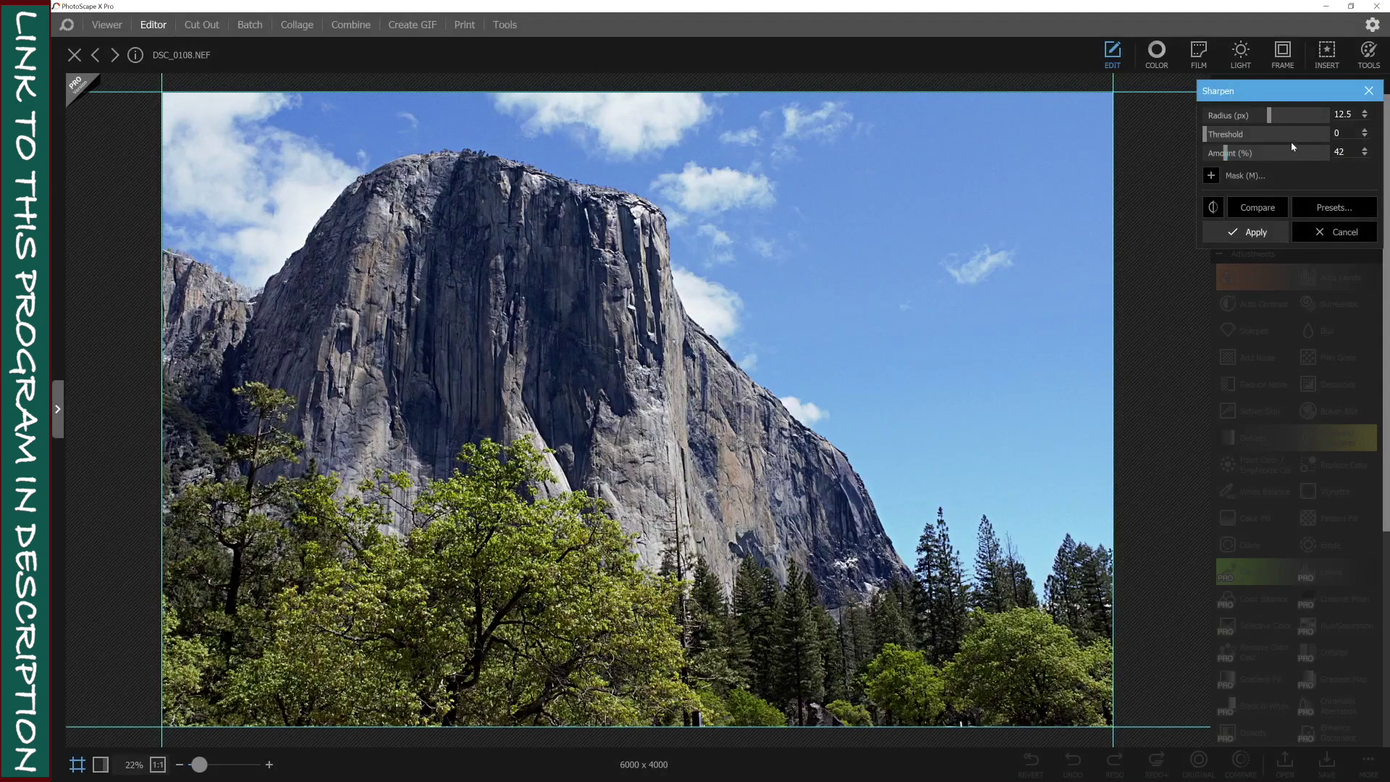
drag(1225, 153, 1210, 153)
click(1257, 208)
click(1258, 209)
click(1261, 209)
click(1254, 210)
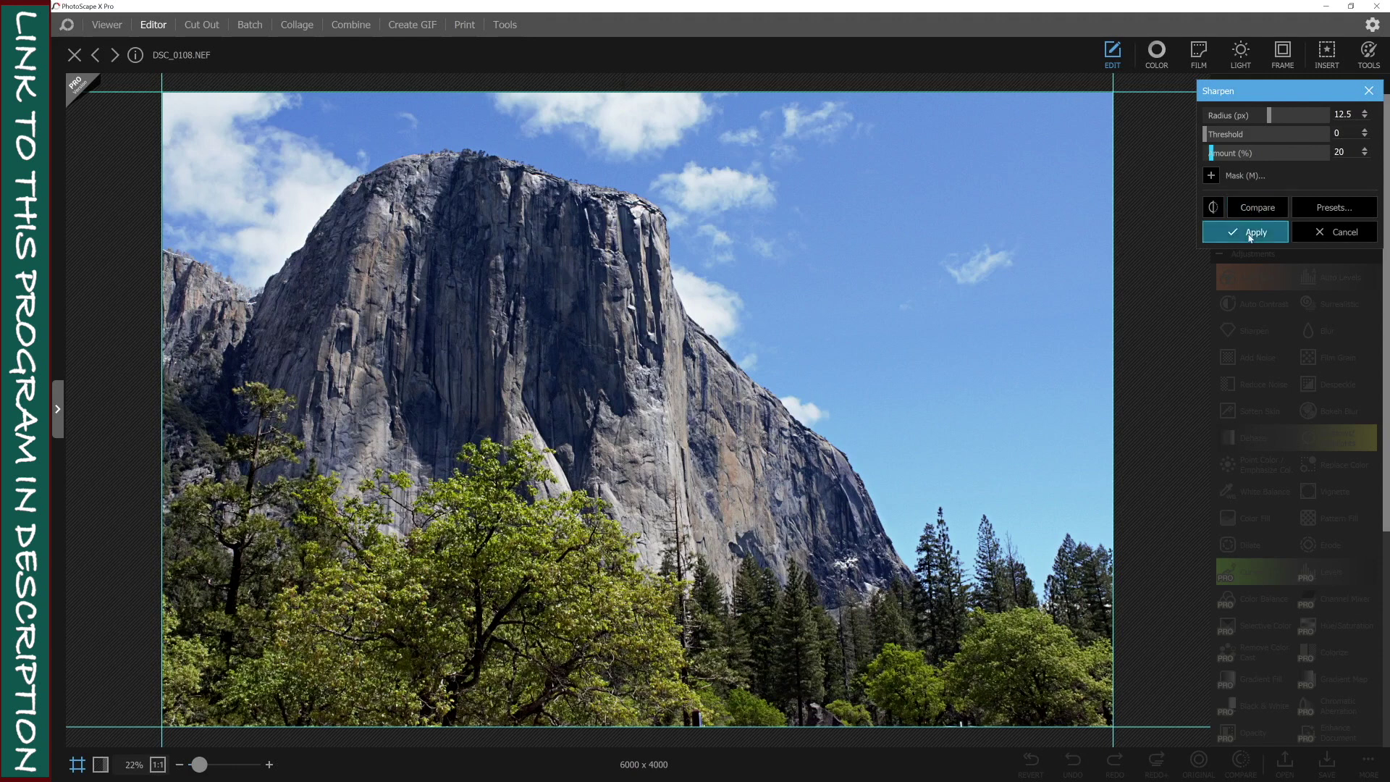
click(1251, 234)
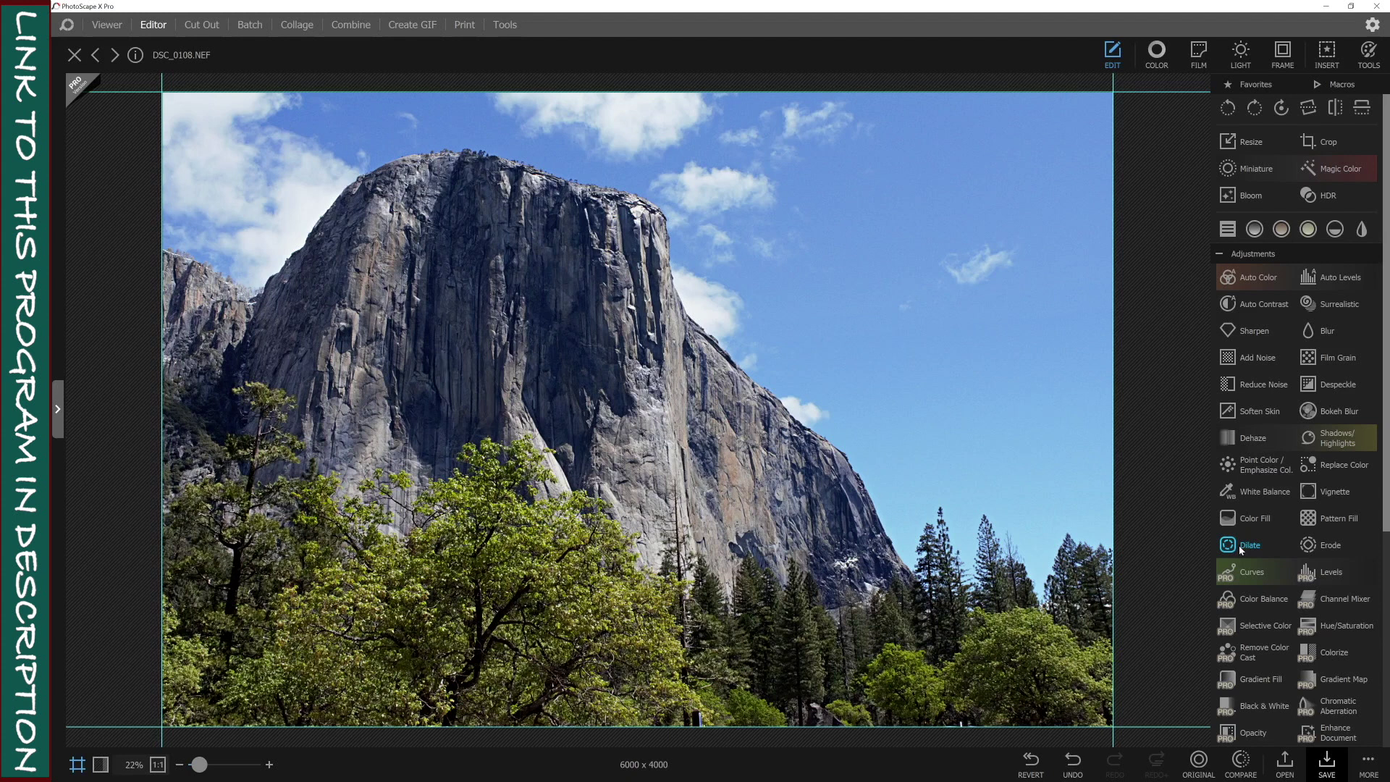
- Reduce the photo's luminance noise by 16 and color noise by 18, comparing before and after, and apply it
click(1263, 387)
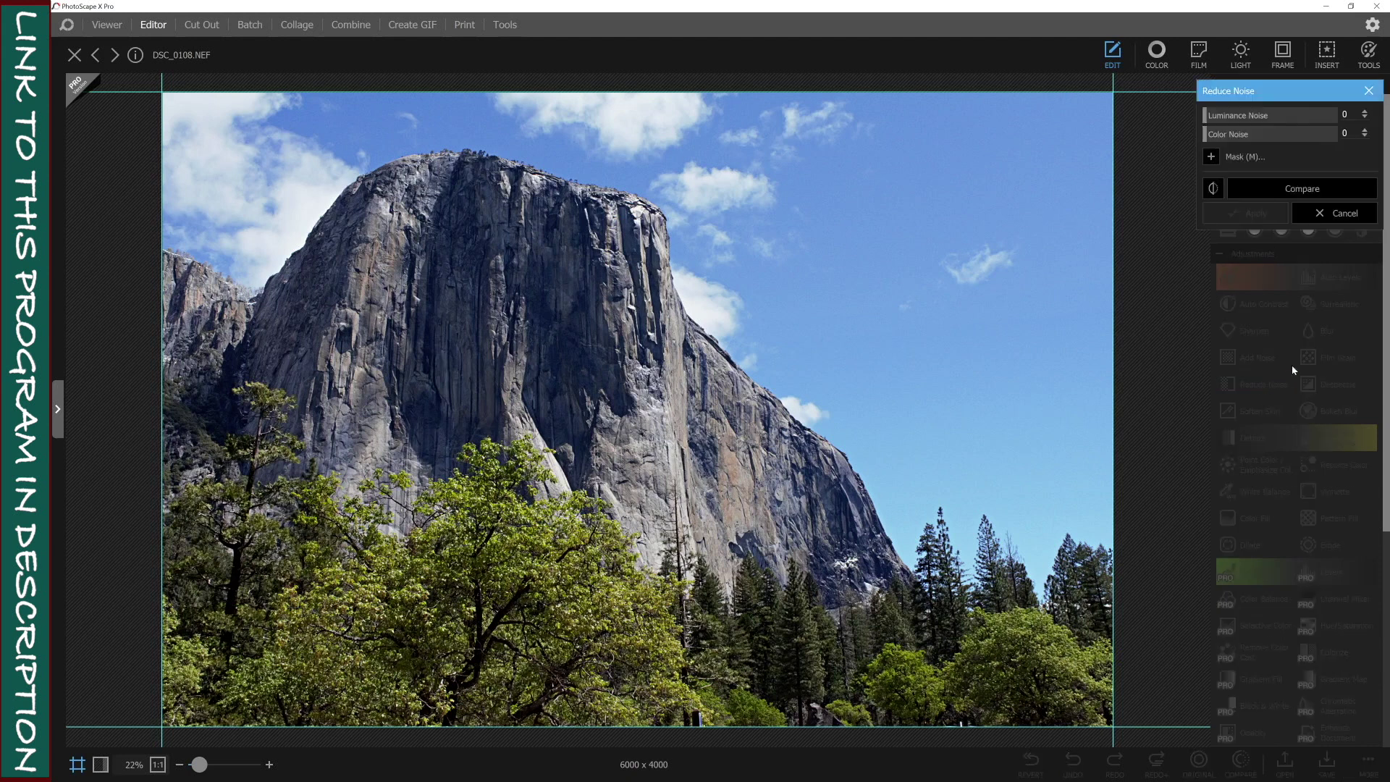
click(1226, 116)
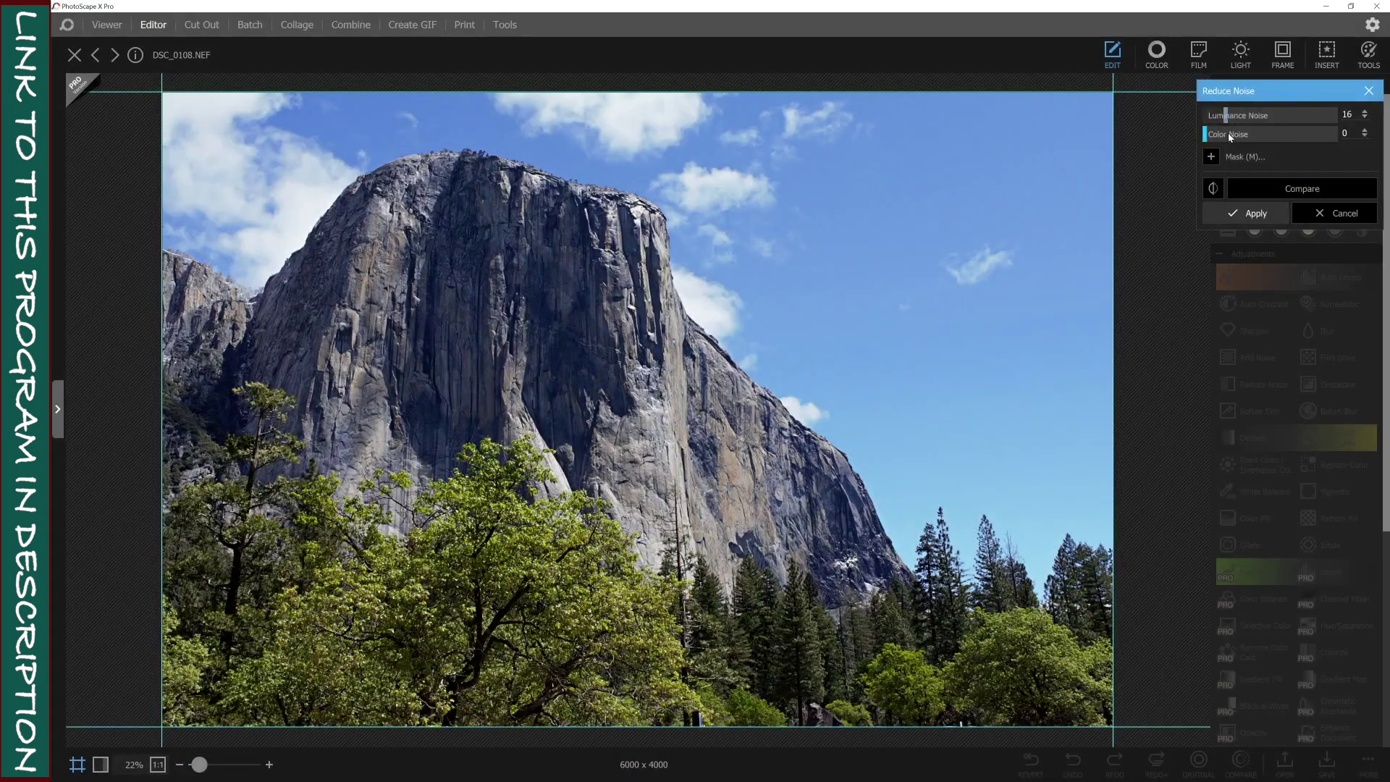
click(1229, 134)
click(1255, 193)
click(1255, 193)
click(1254, 194)
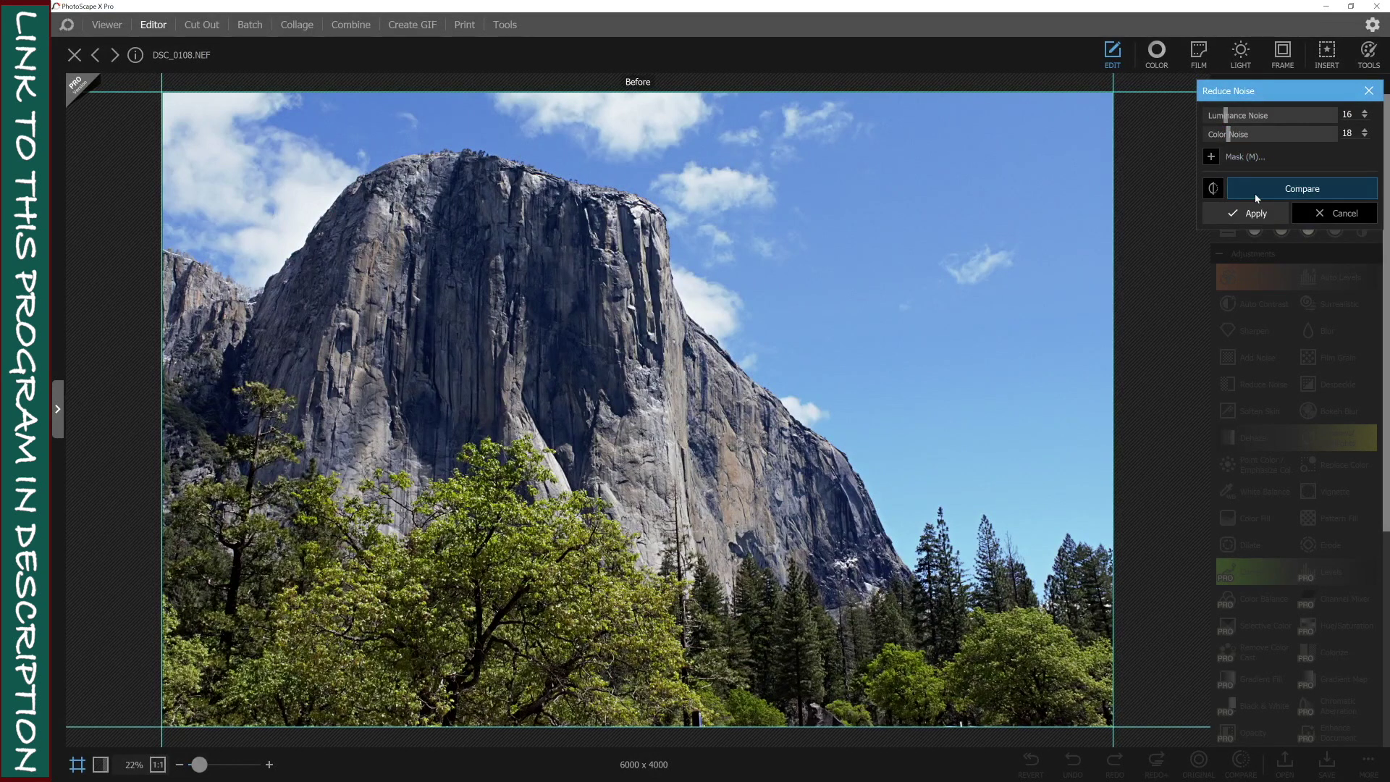
click(1255, 194)
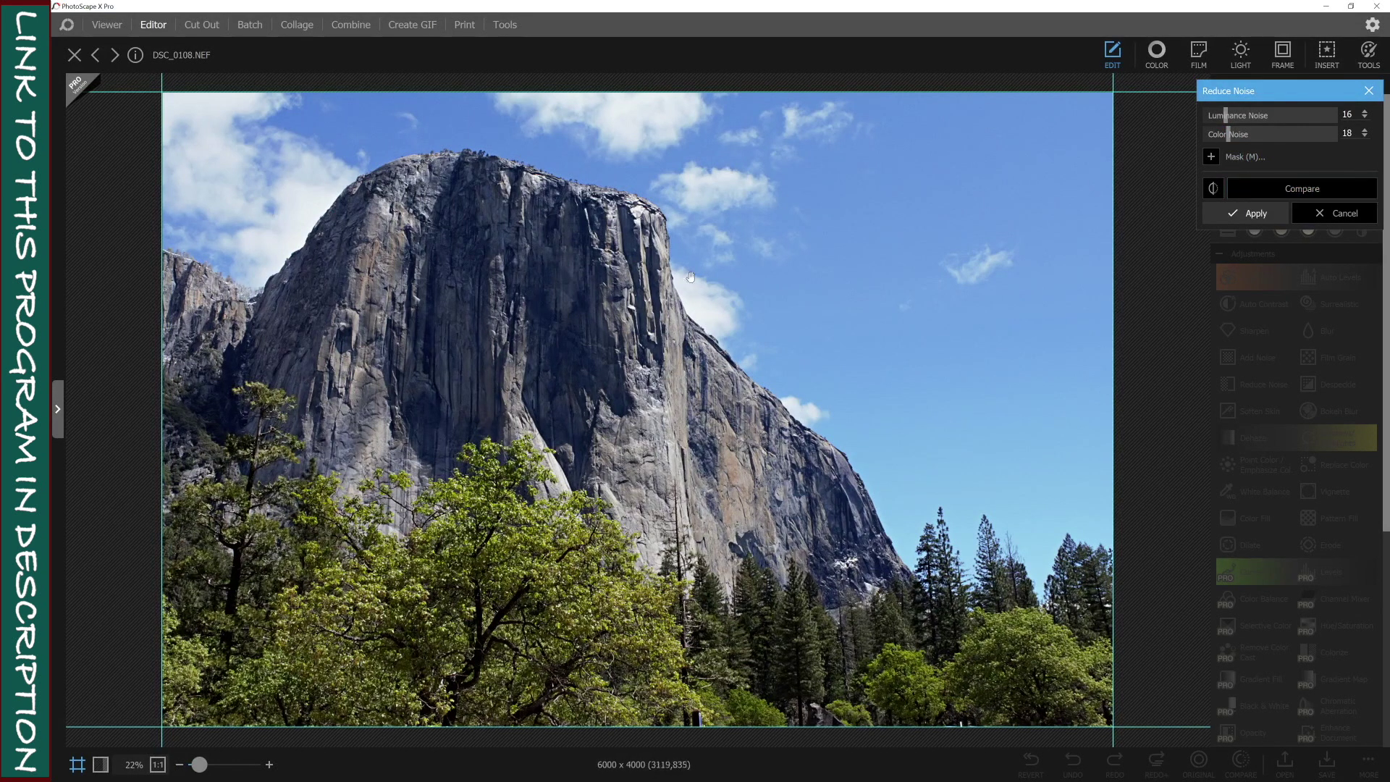
click(1268, 197)
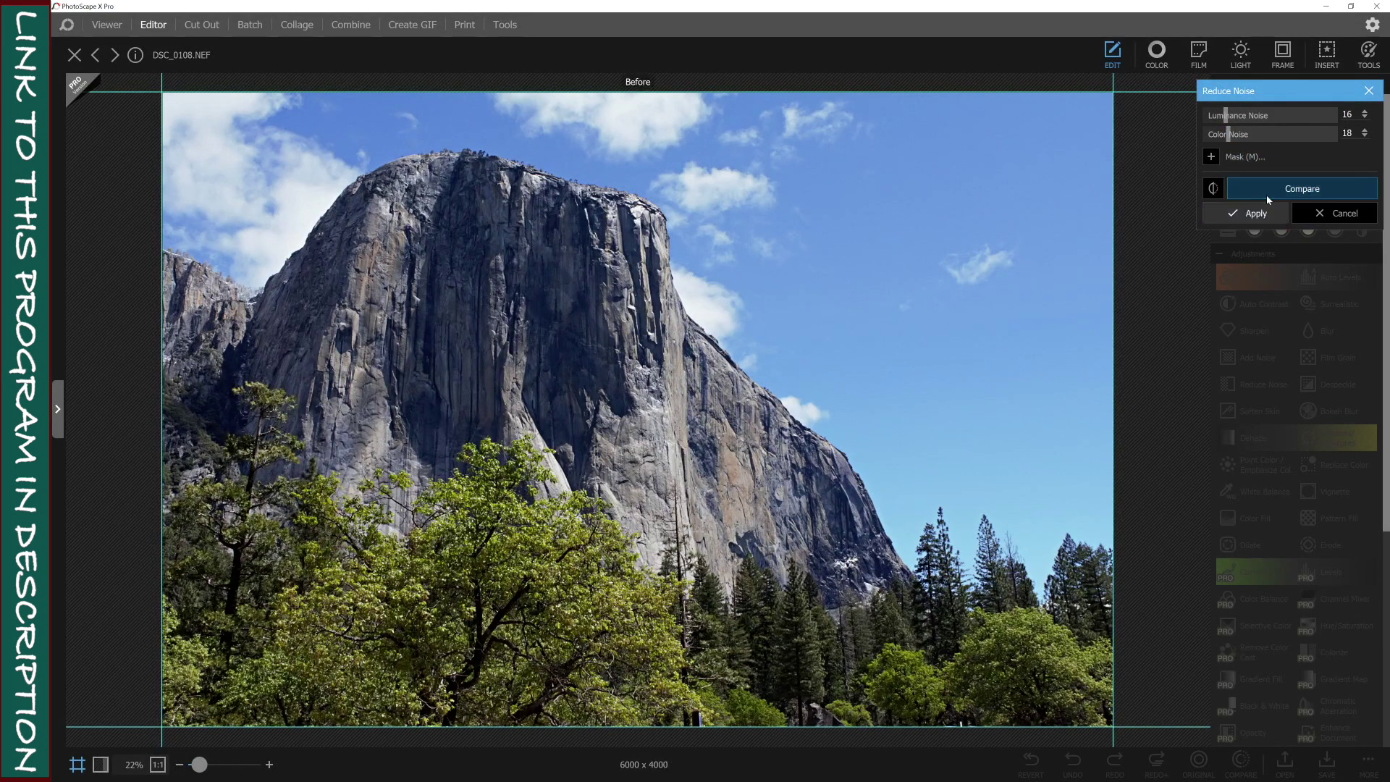
click(1268, 200)
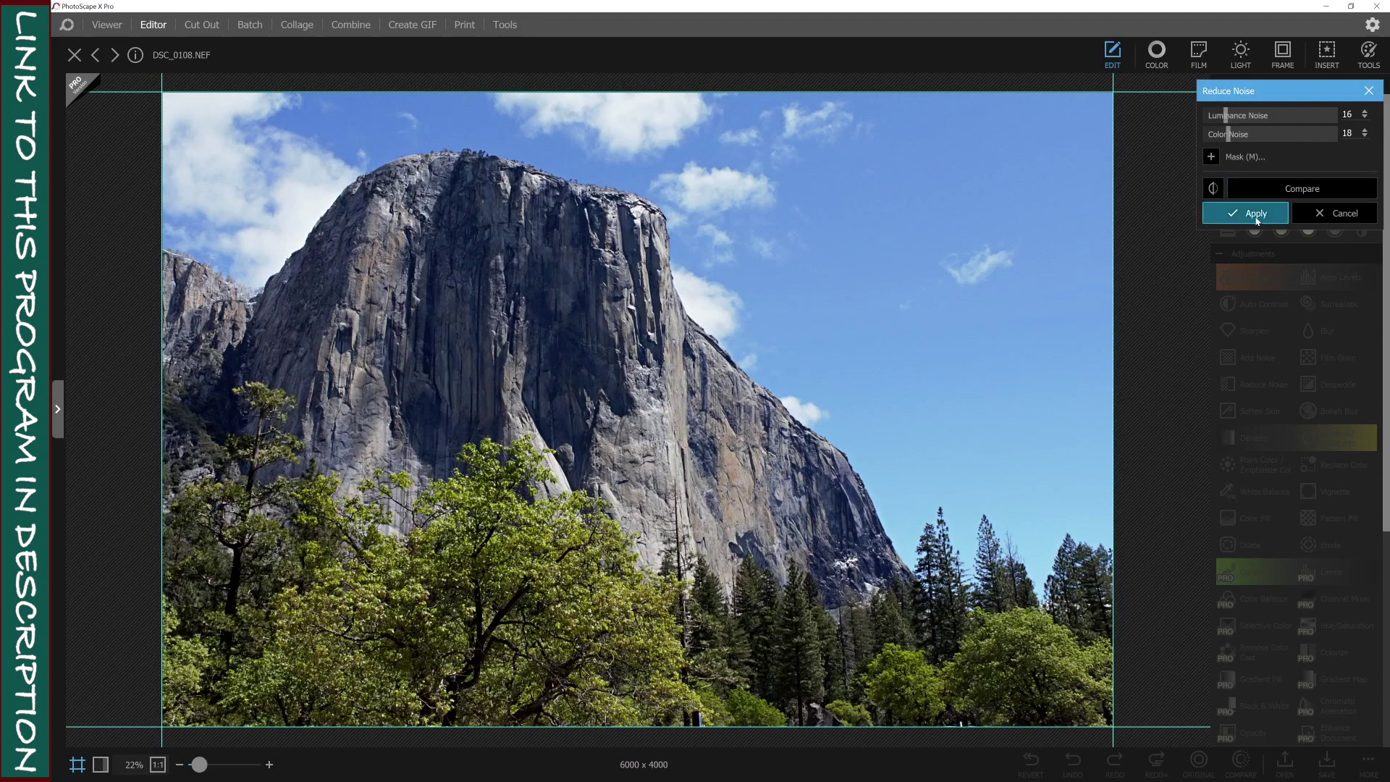
click(1256, 214)
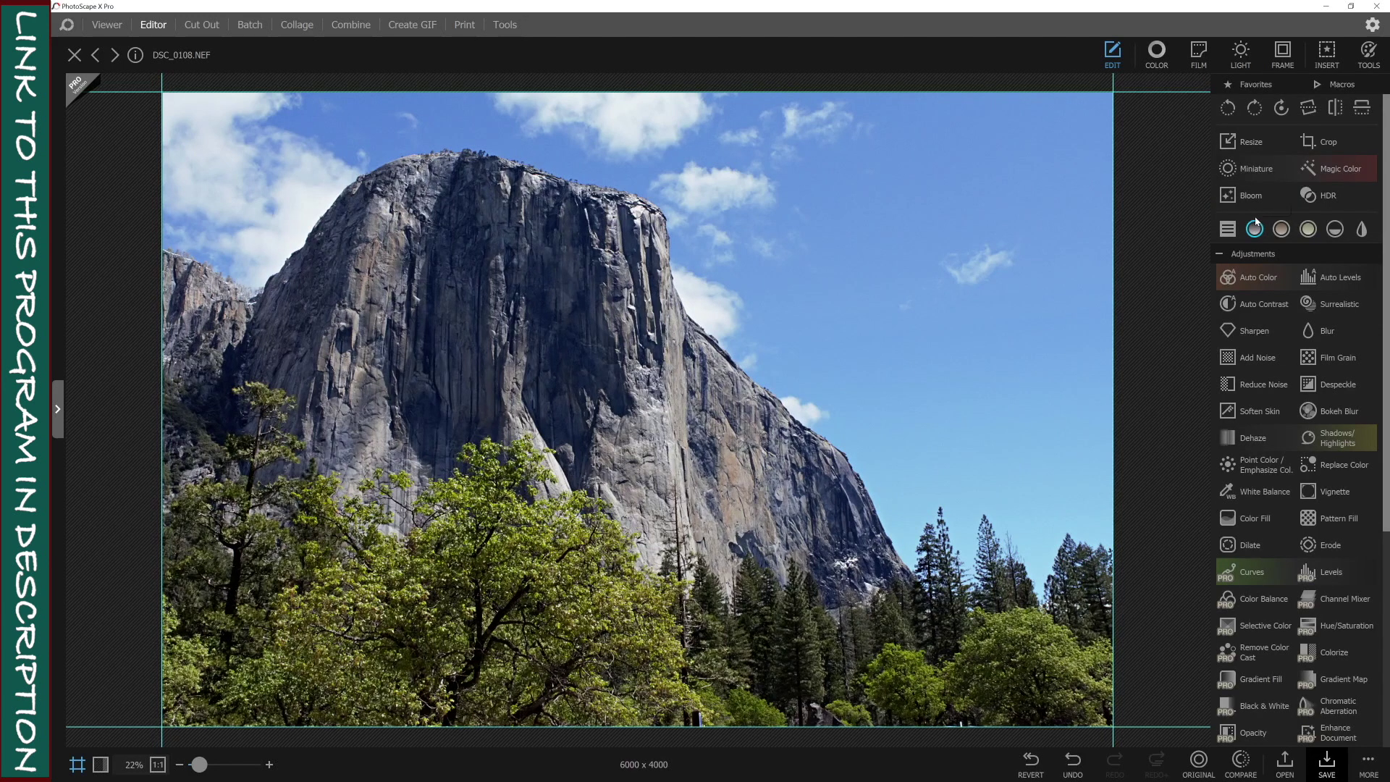
- Dehaze the photo with an amount of 19, compare it with the previous version and apply it
click(1258, 440)
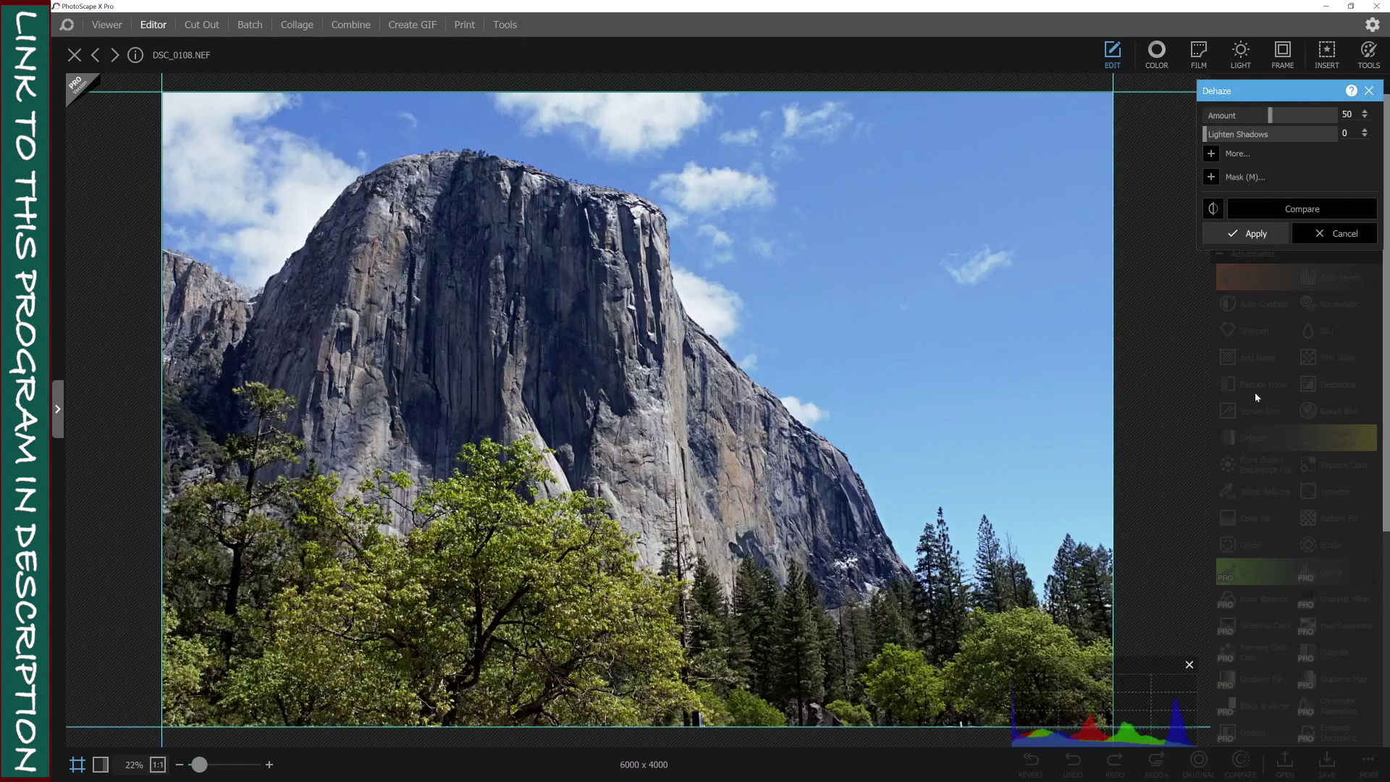
drag(1270, 122, 1223, 117)
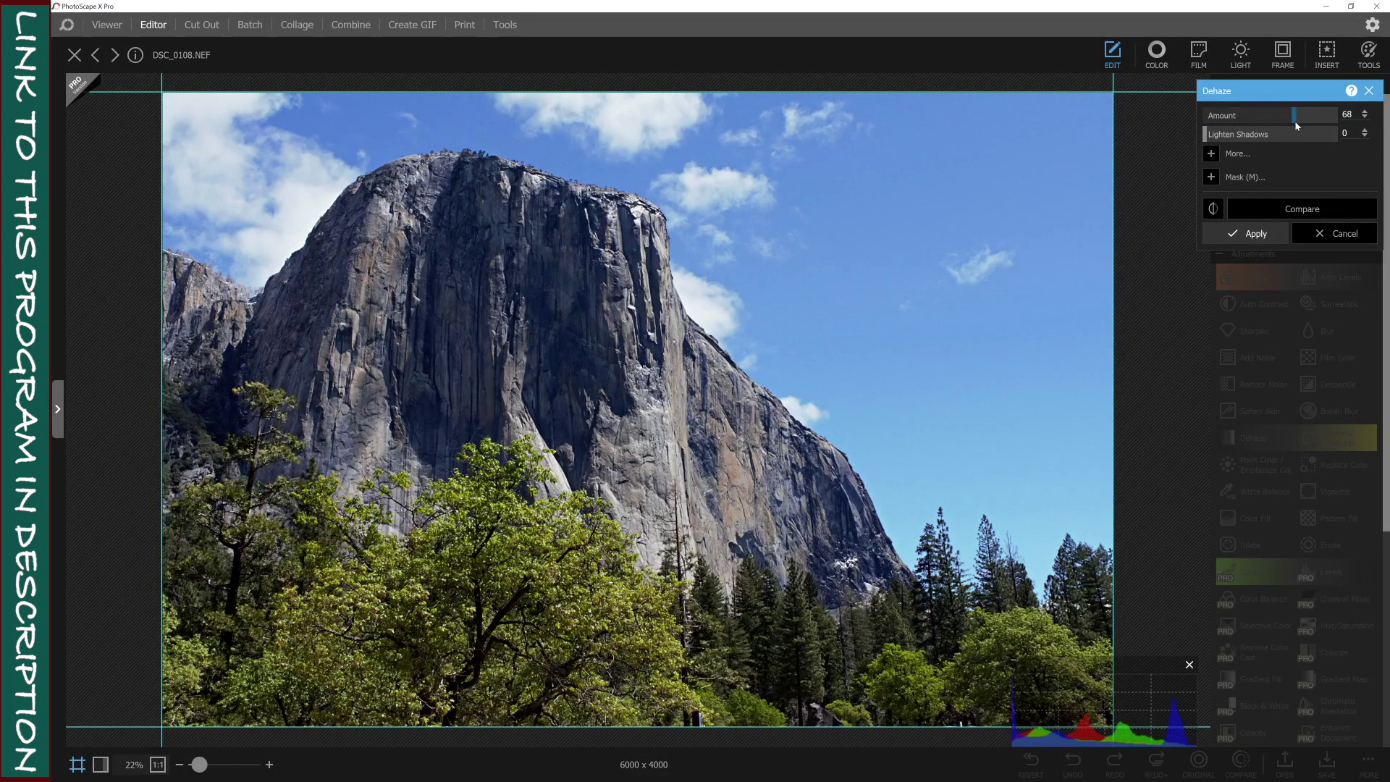
mouse_move(1223, 120)
mouse_down()
mouse_move(1206, 122)
mouse_move(1232, 119)
mouse_up()
click(1278, 211)
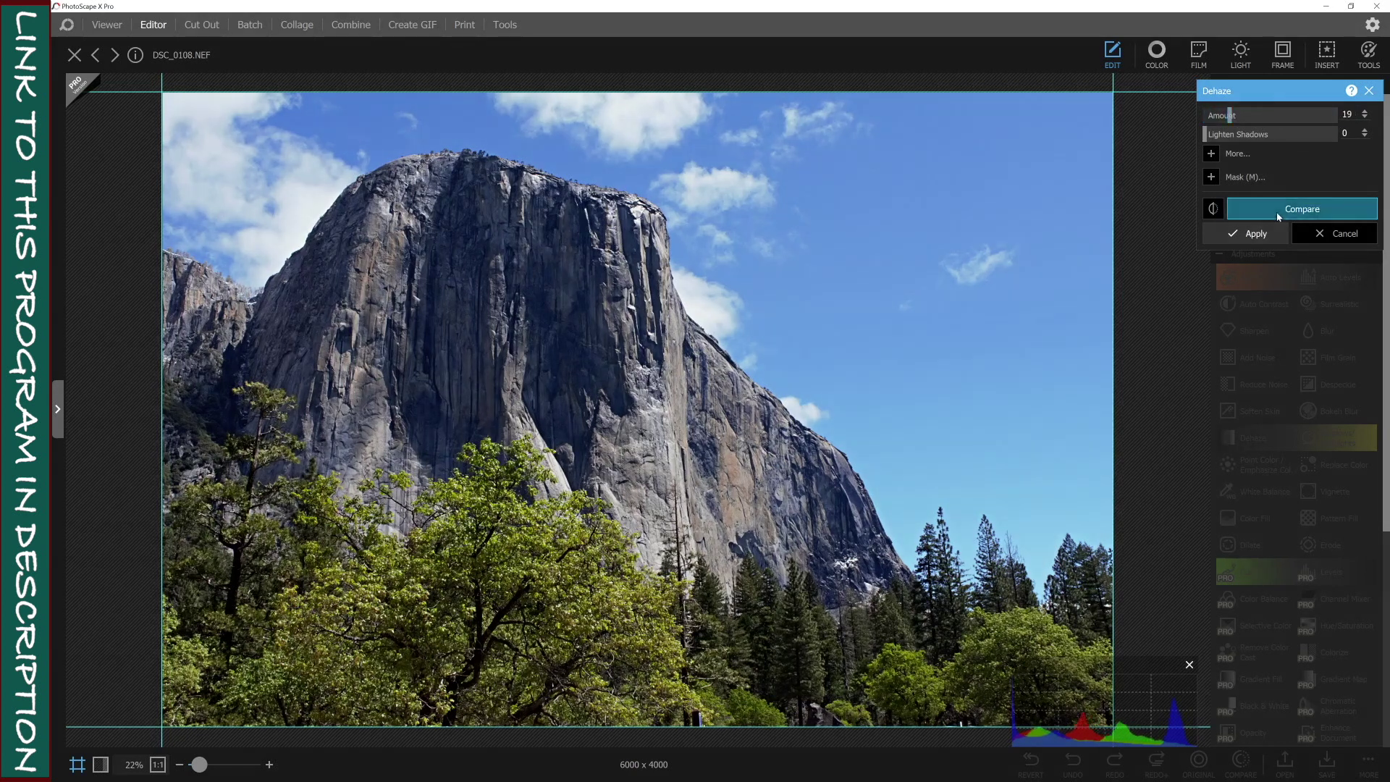
click(1278, 212)
click(1259, 233)
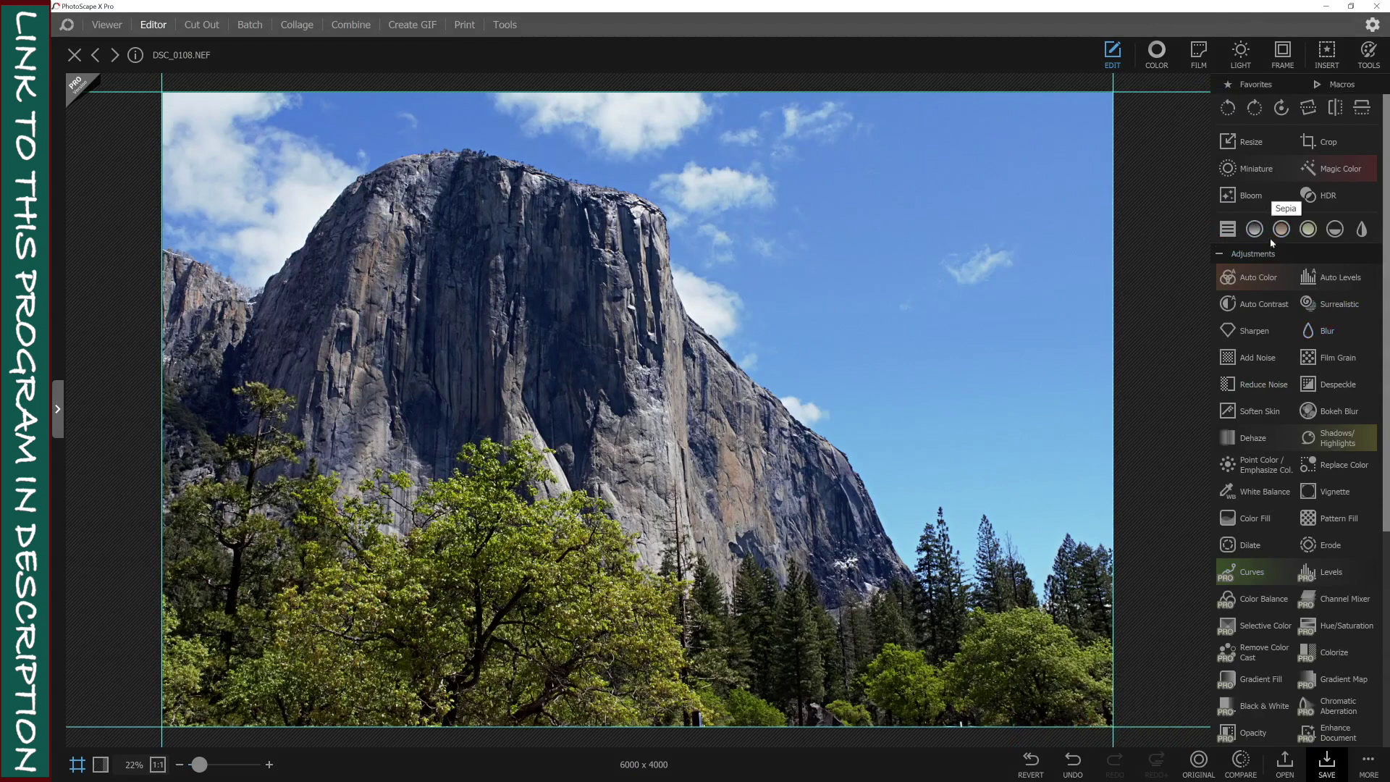
- Examine the Film effect categories: Overlays, Textures, Dirt & Scratches, Old Photos, Duotone and Film
click(1202, 63)
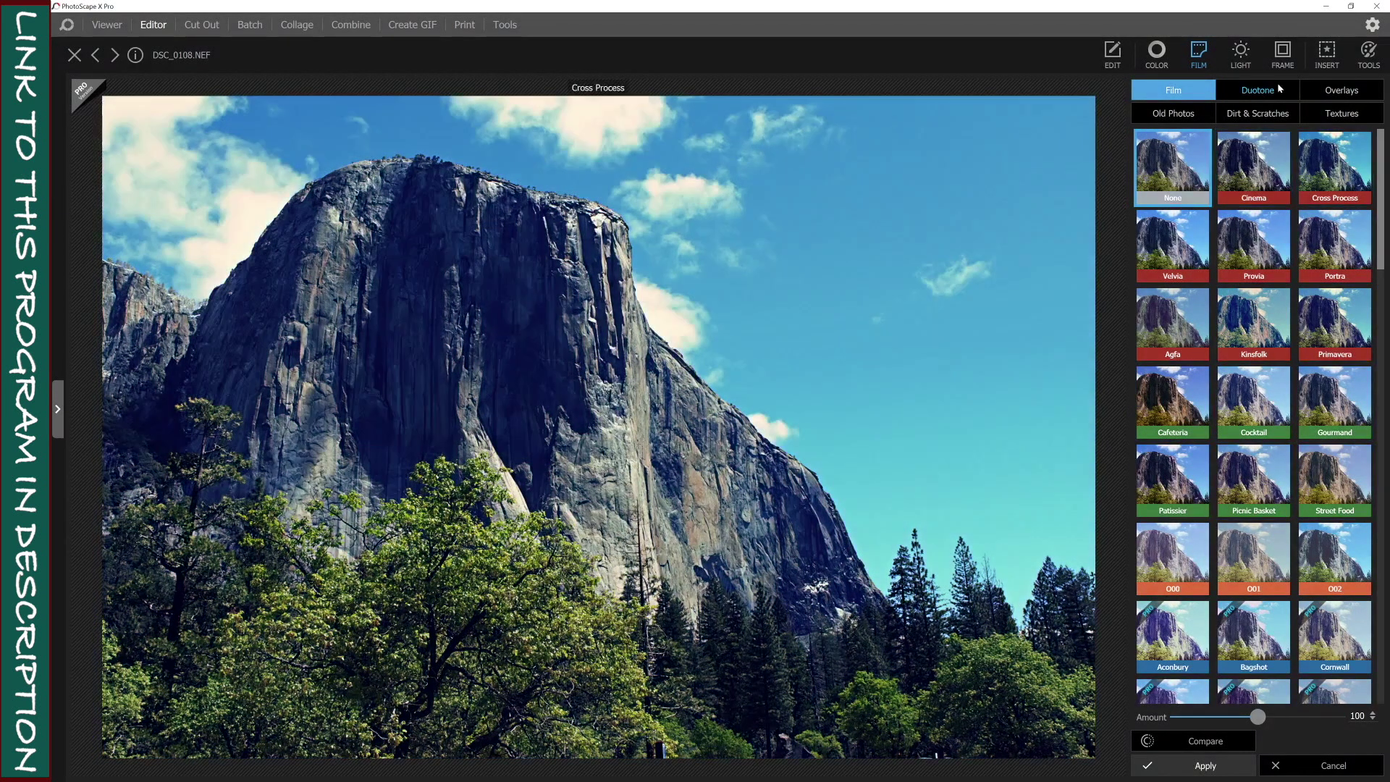
click(1296, 94)
click(1318, 93)
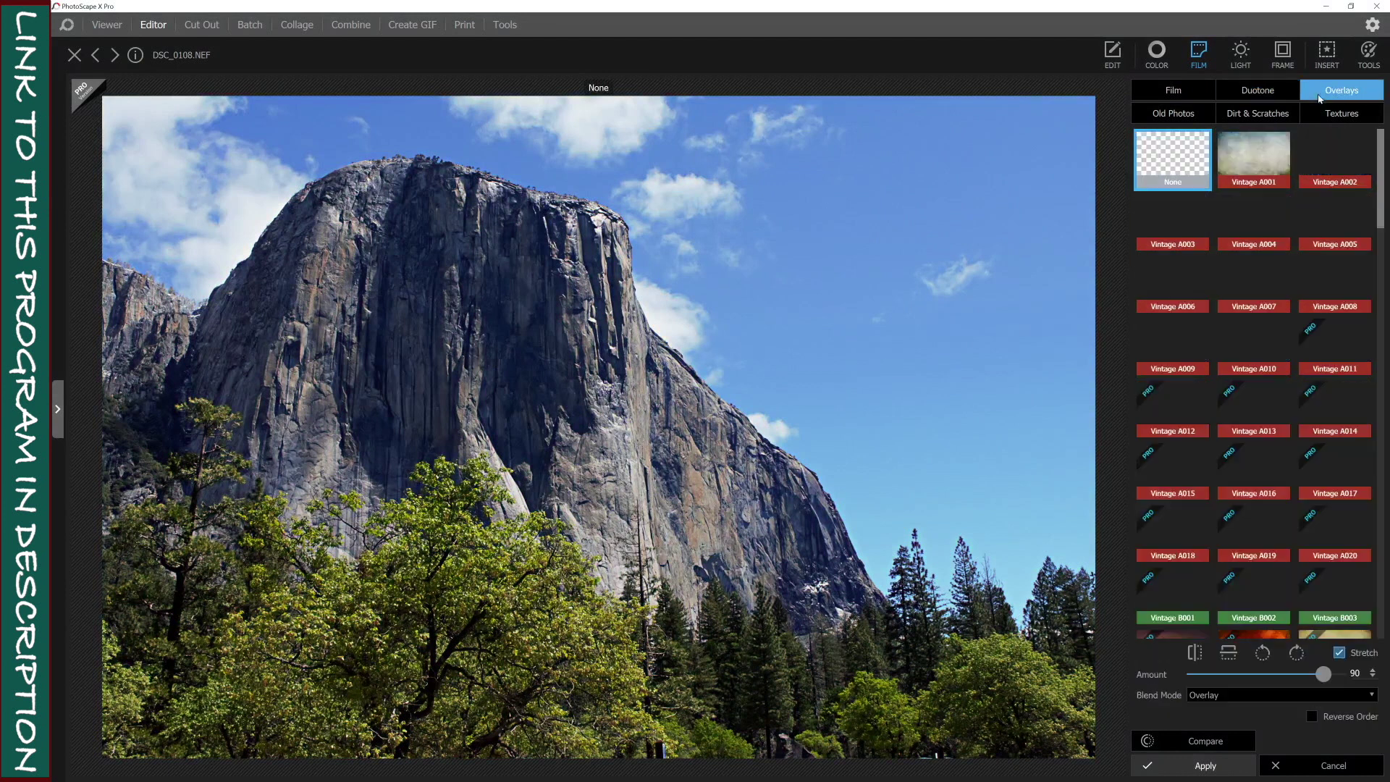
click(1314, 113)
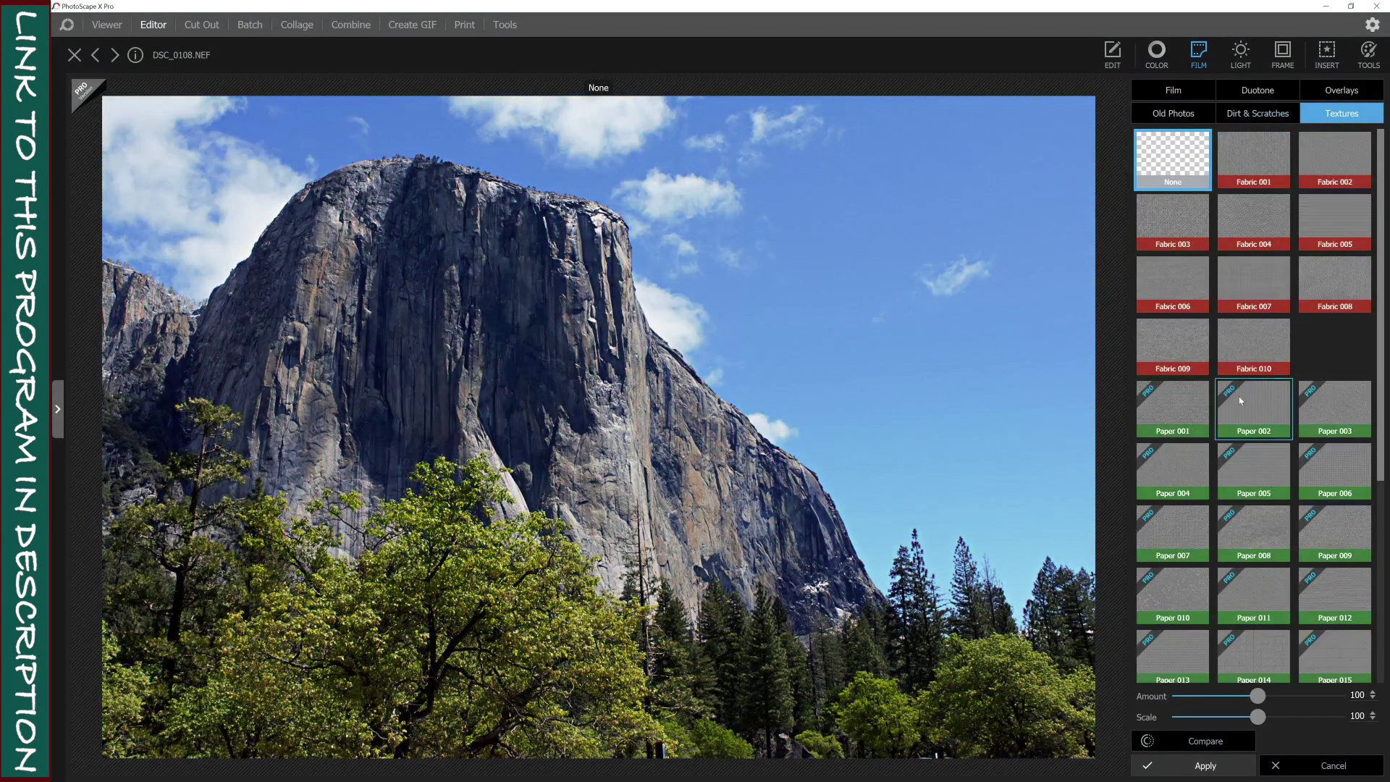
click(1253, 116)
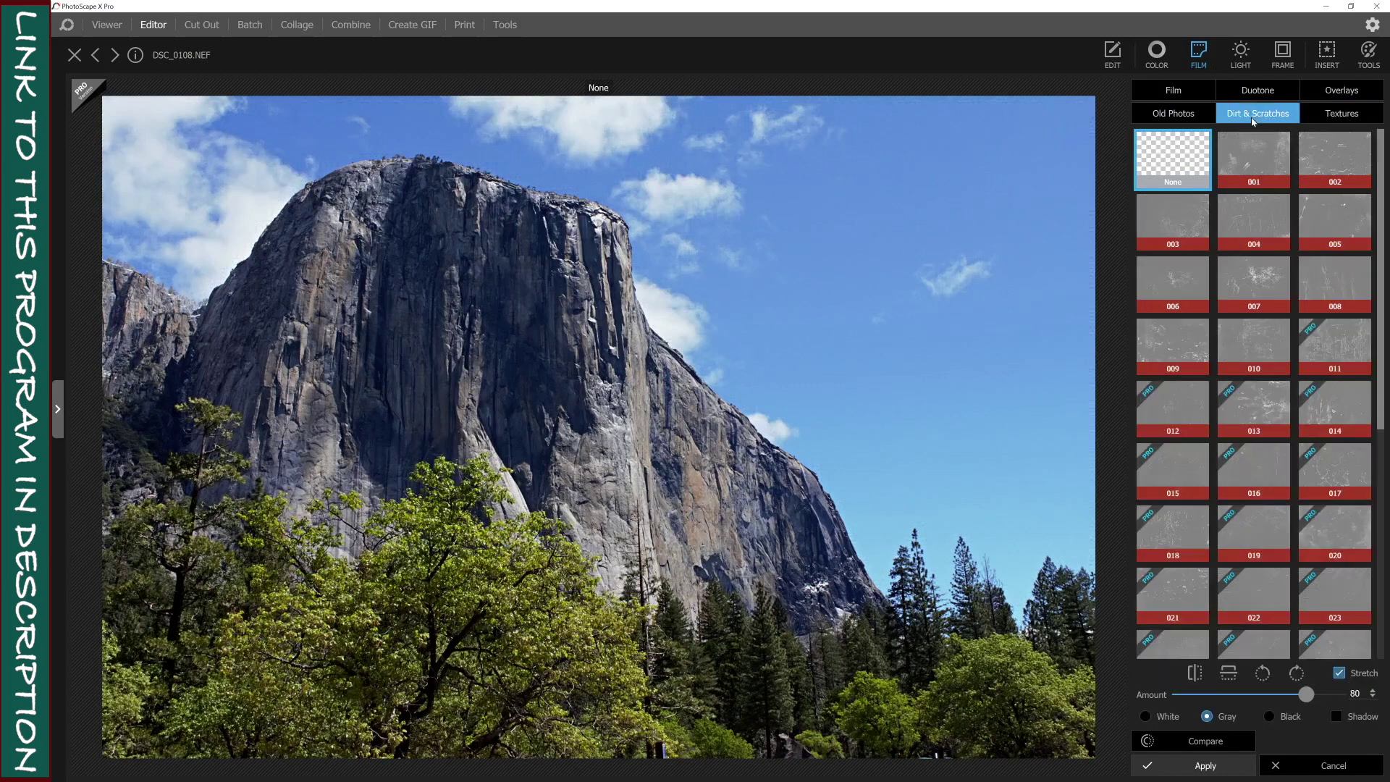
click(1205, 116)
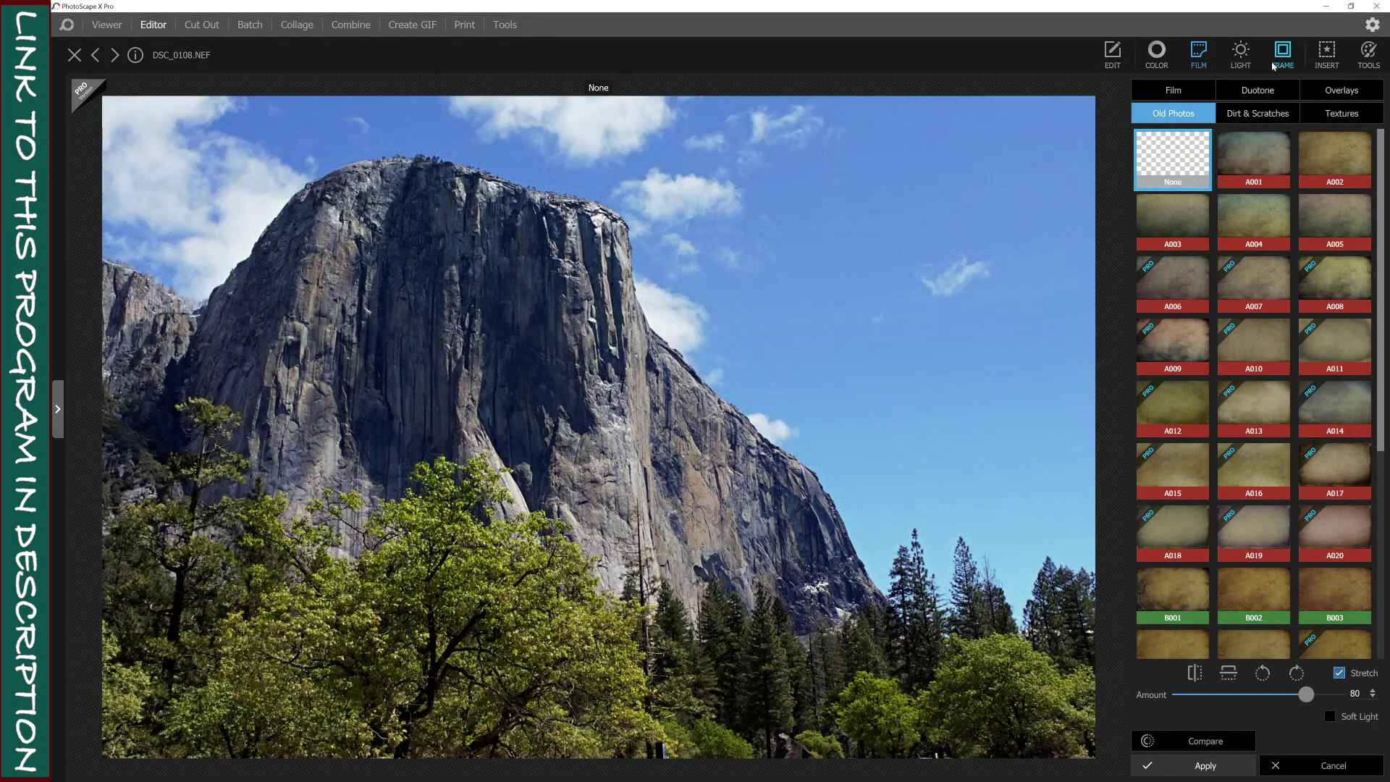
click(1262, 91)
click(1202, 93)
- Try light leak 004 from Light Leaks (2), reposition its glow toward the sky near the photo's upper corner, and discard it
click(1247, 45)
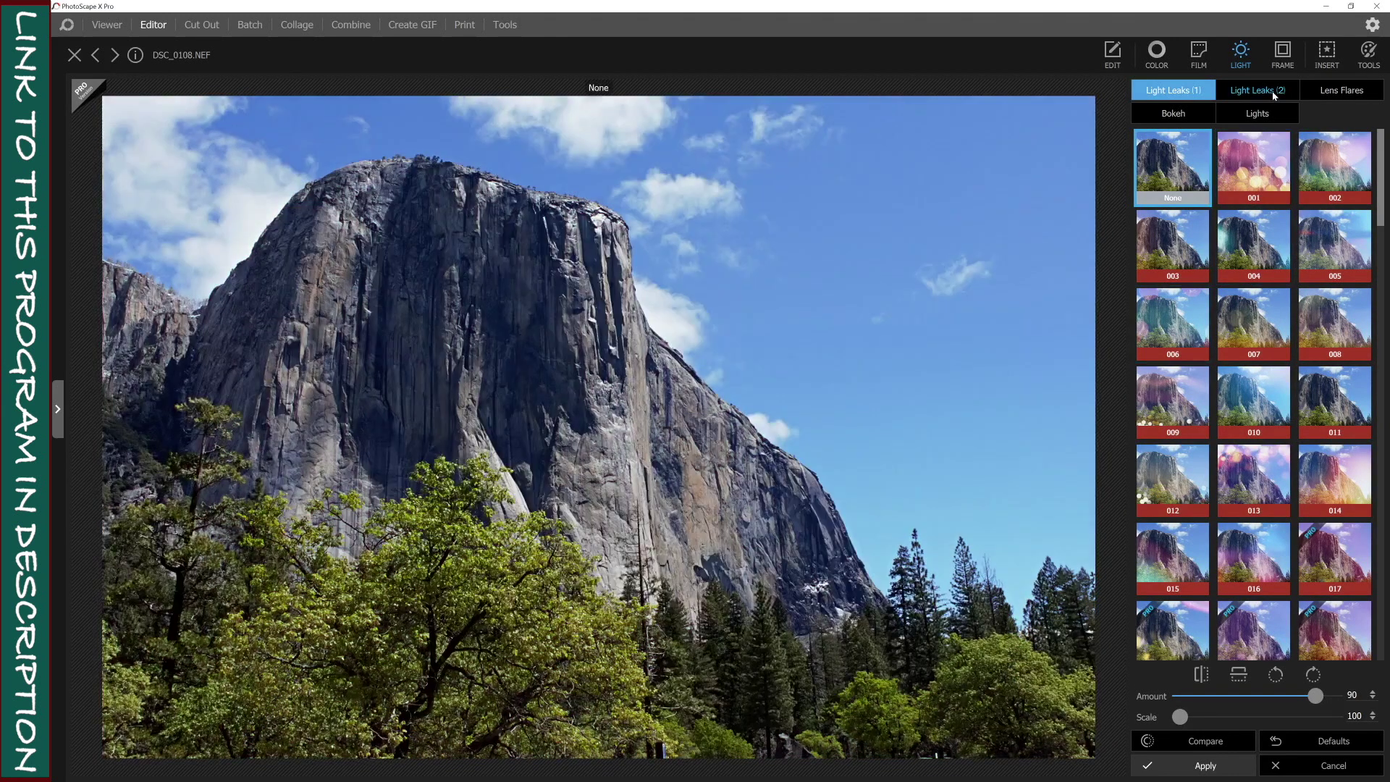
click(1273, 93)
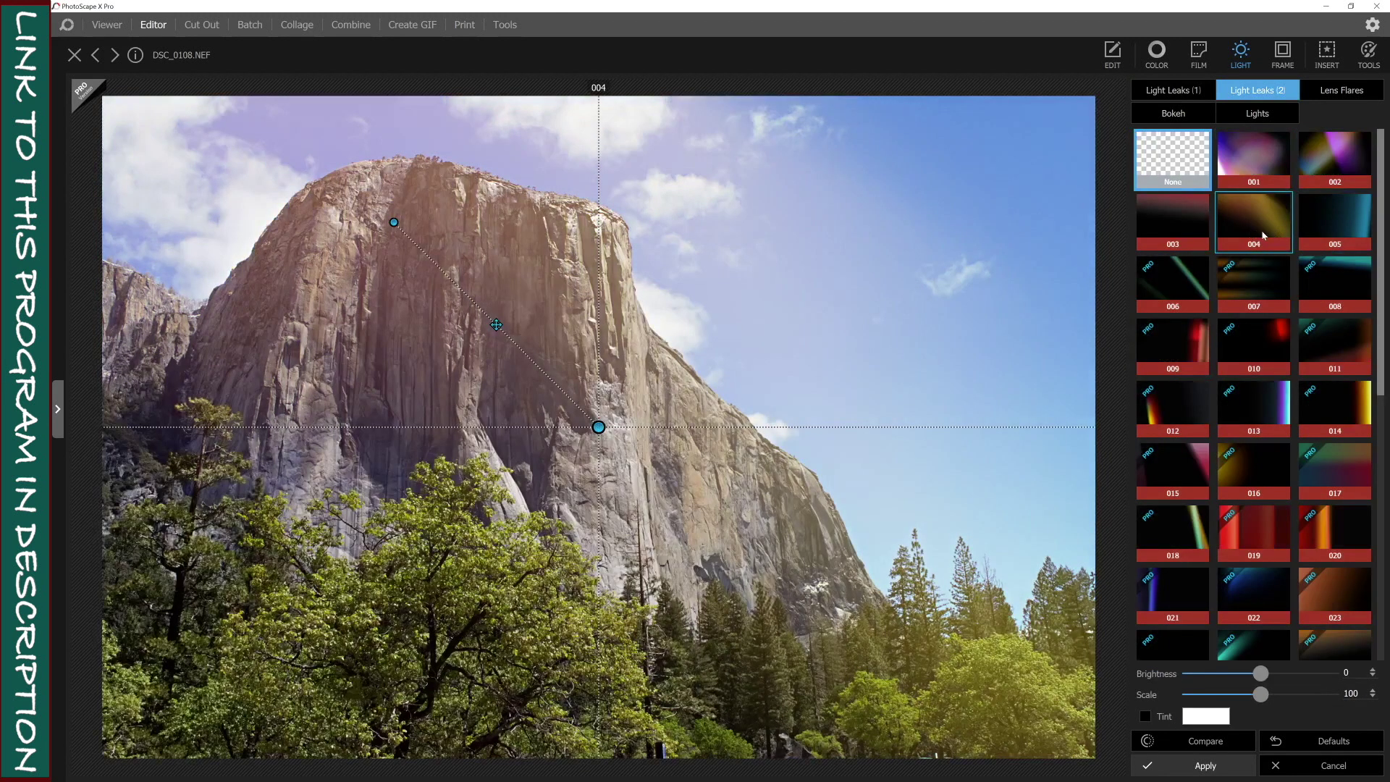
click(1263, 236)
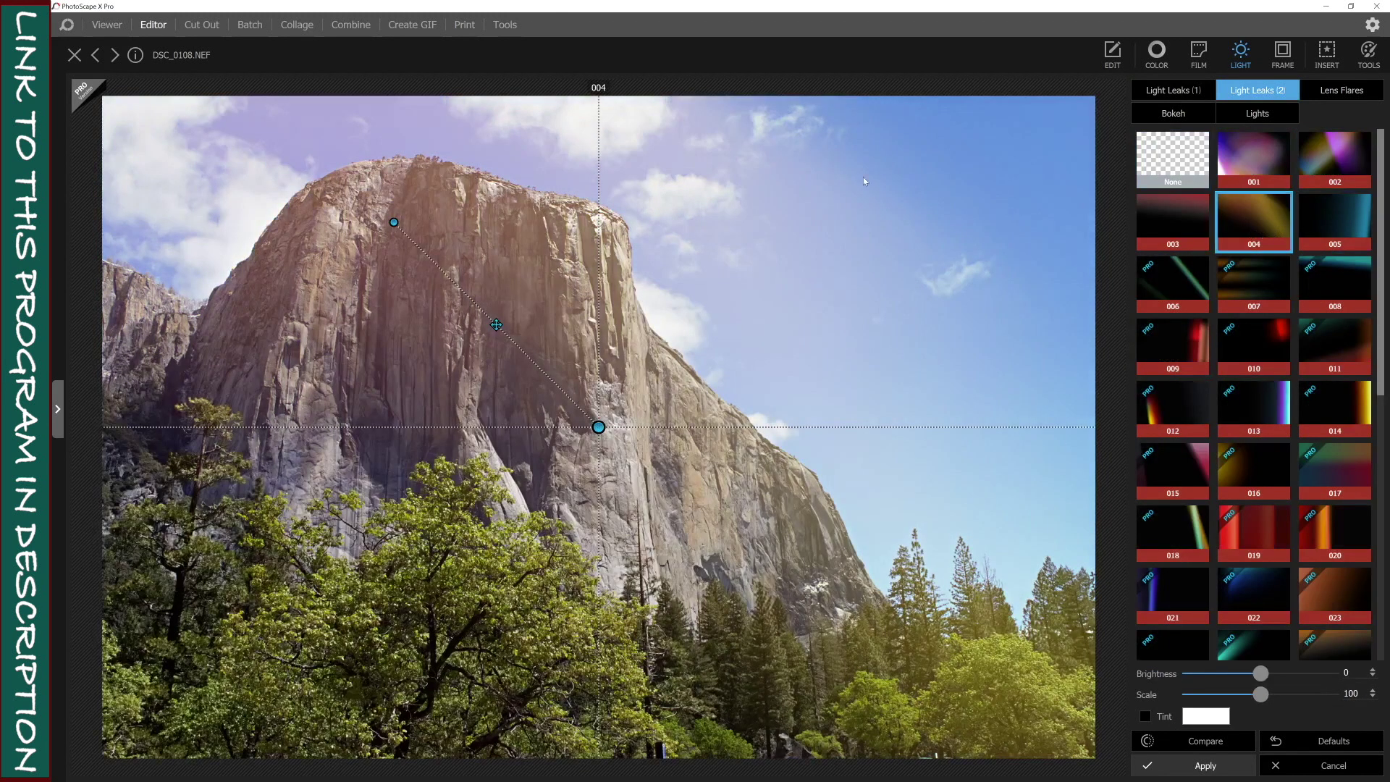
drag(393, 223, 1004, 163)
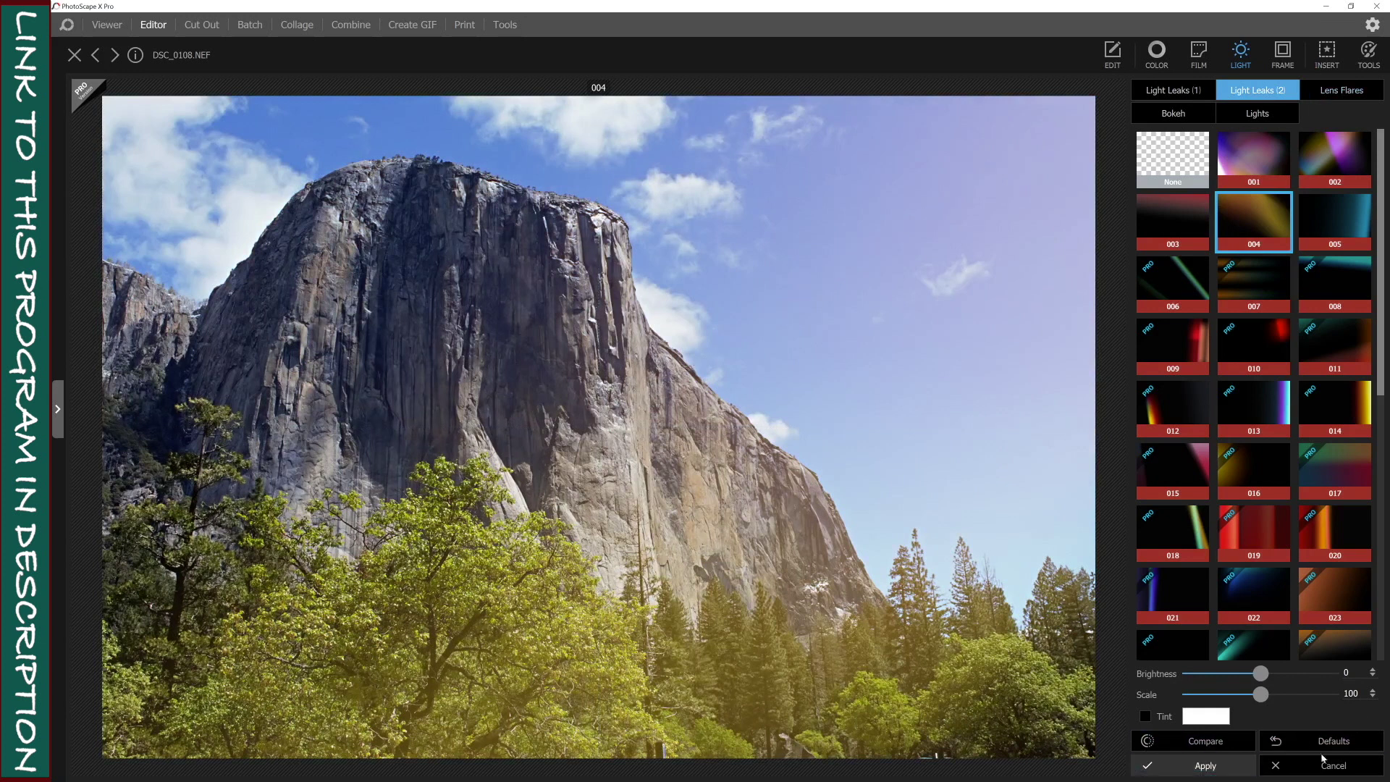
click(1242, 752)
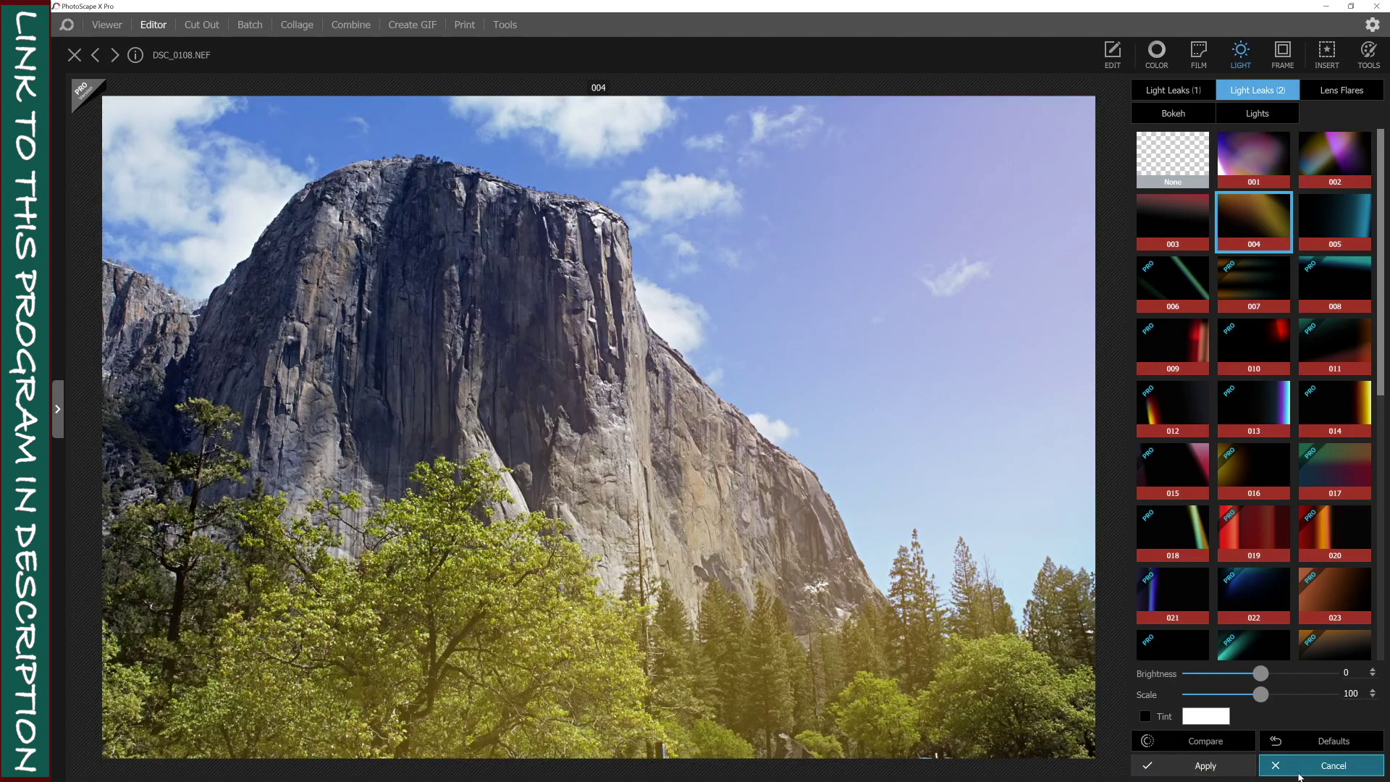
click(1334, 765)
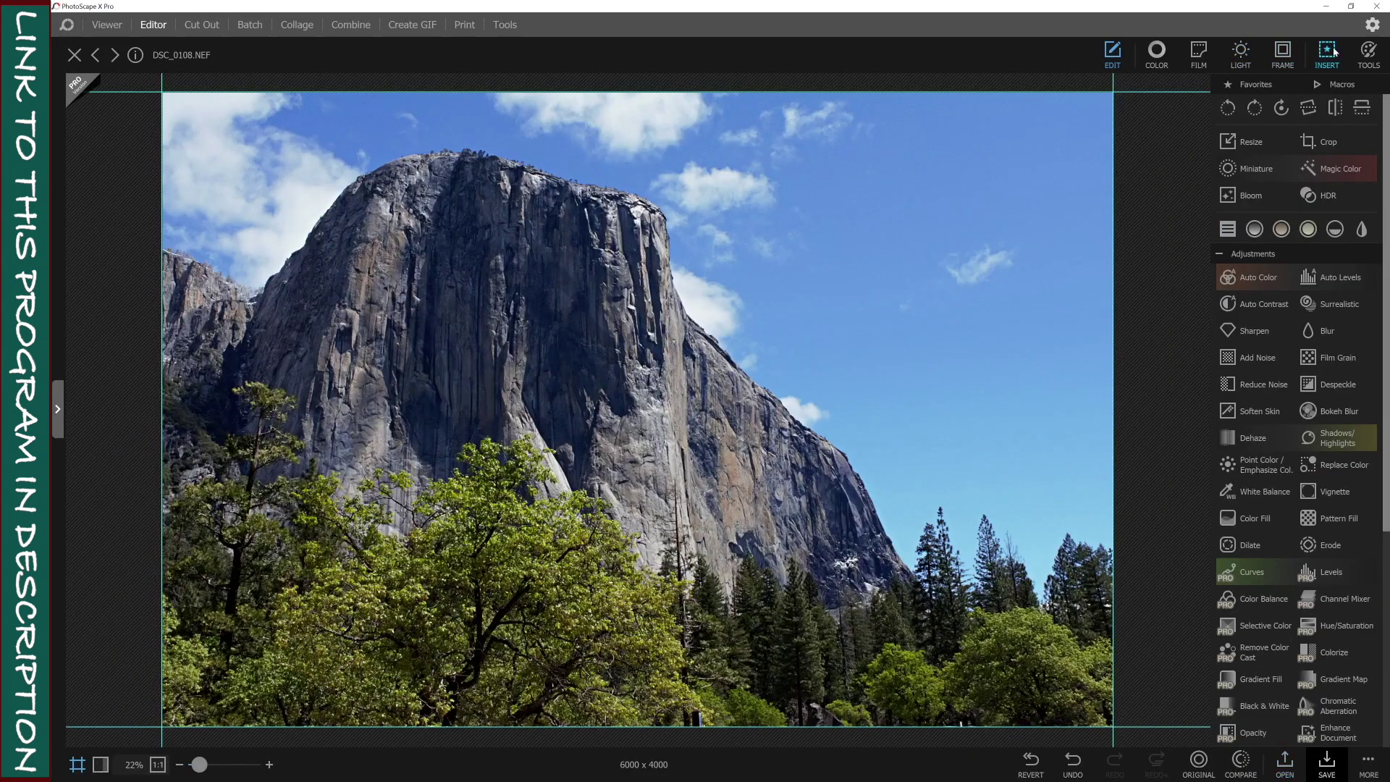
- Examine the Frame, Insert and Tools sections of the editor, and return to the Edit adjustments
click(1281, 57)
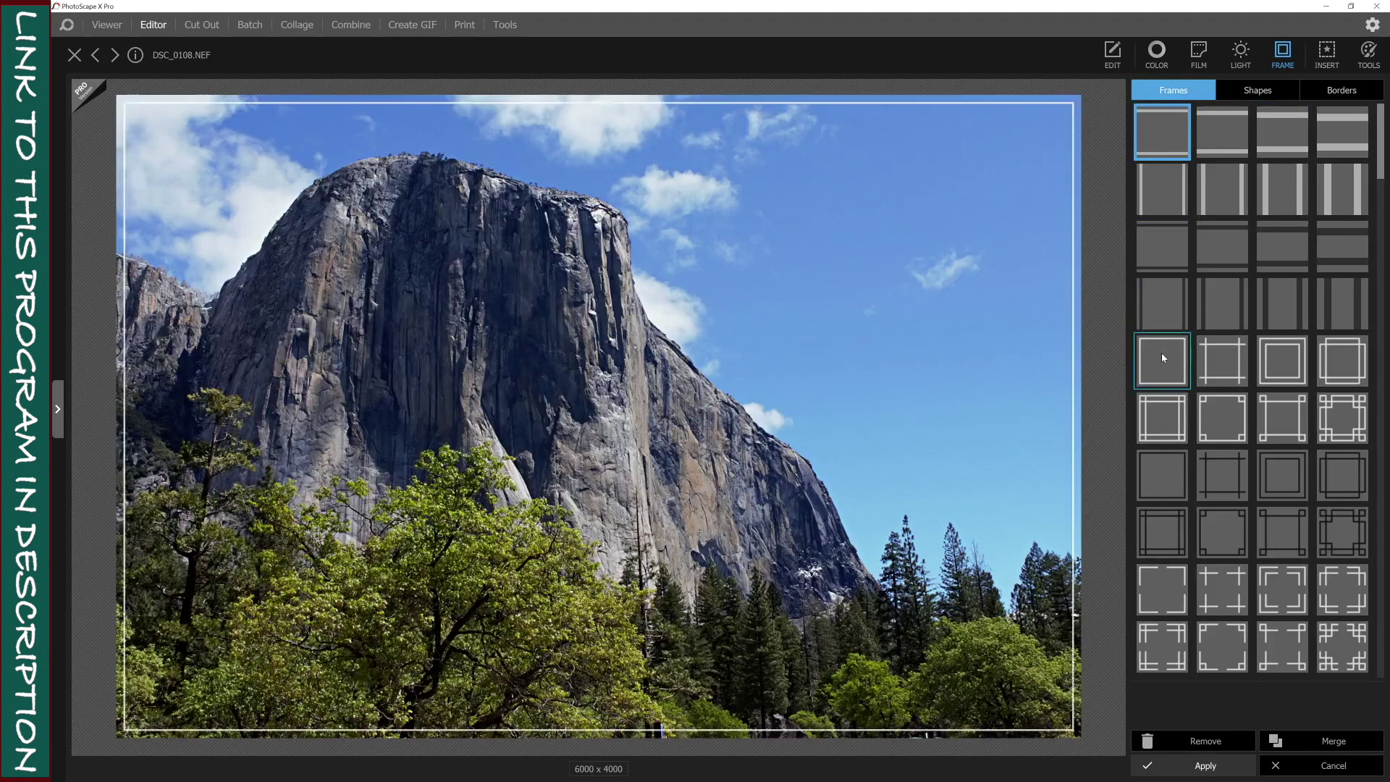
click(1328, 62)
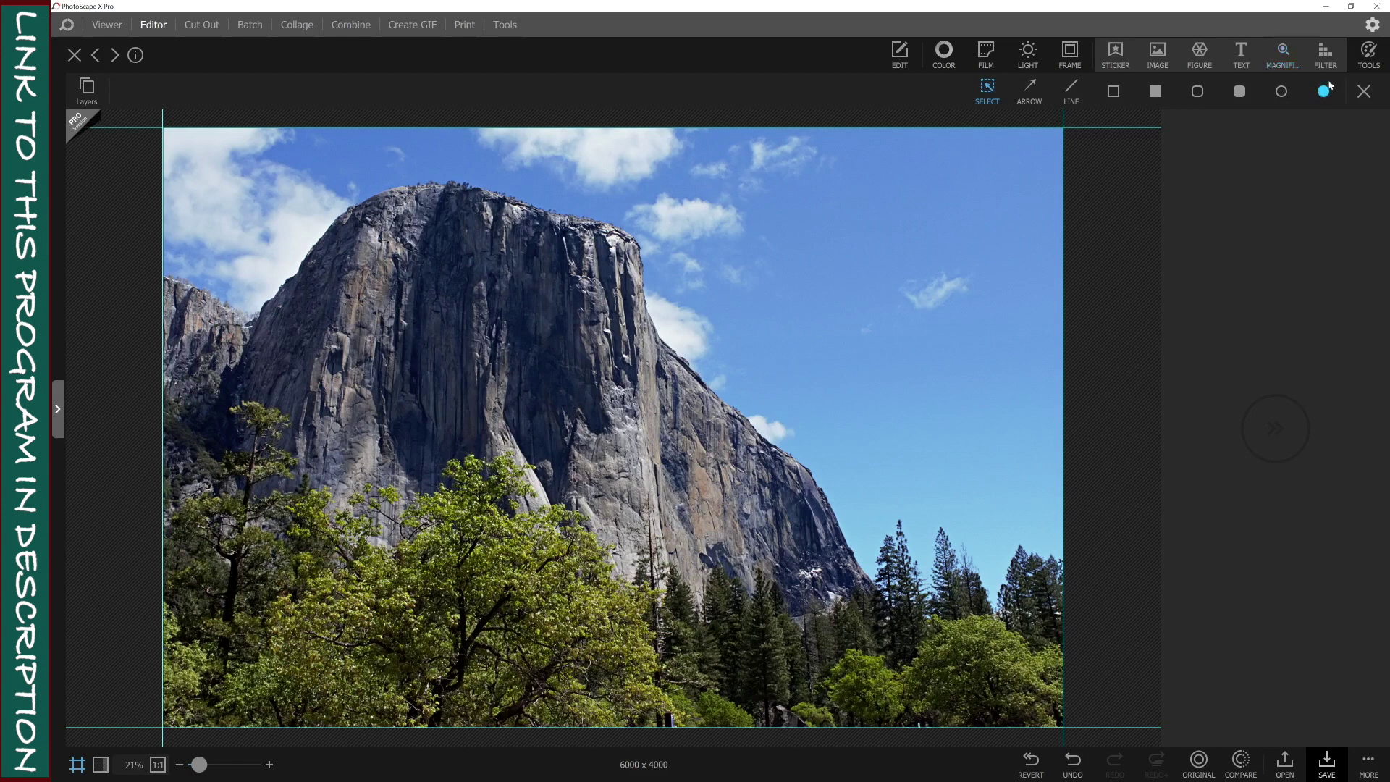
click(1370, 53)
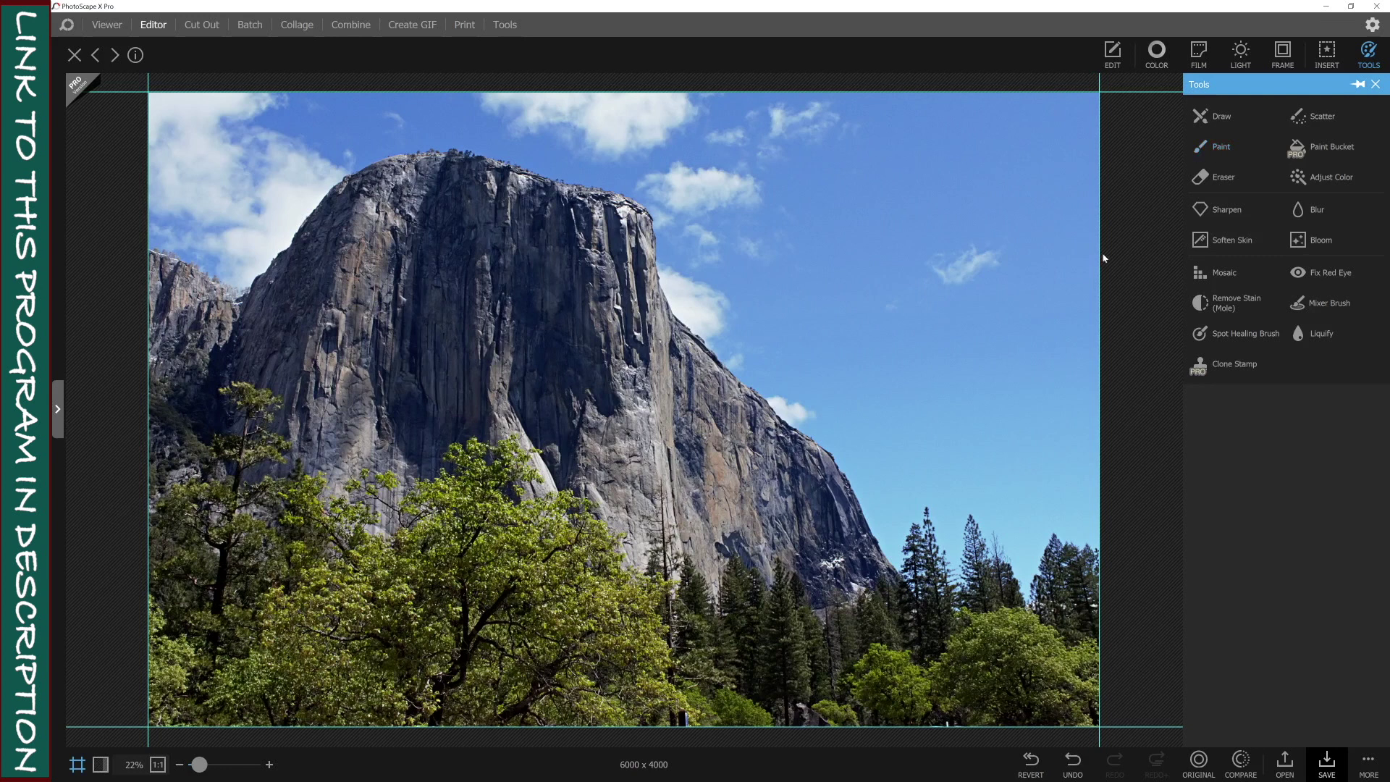
click(1113, 52)
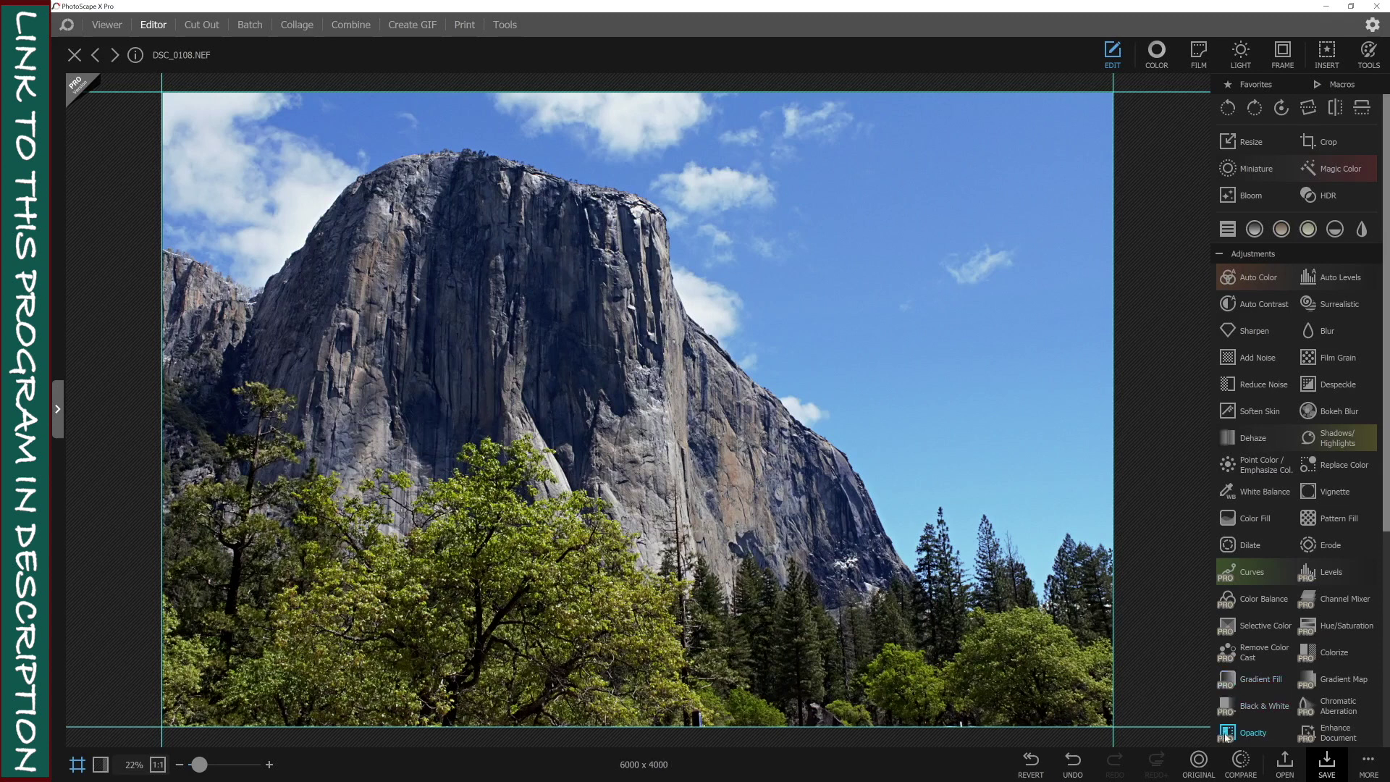
- Compare the edited photo with its original and its previous version, and examine the save options without saving
click(1200, 773)
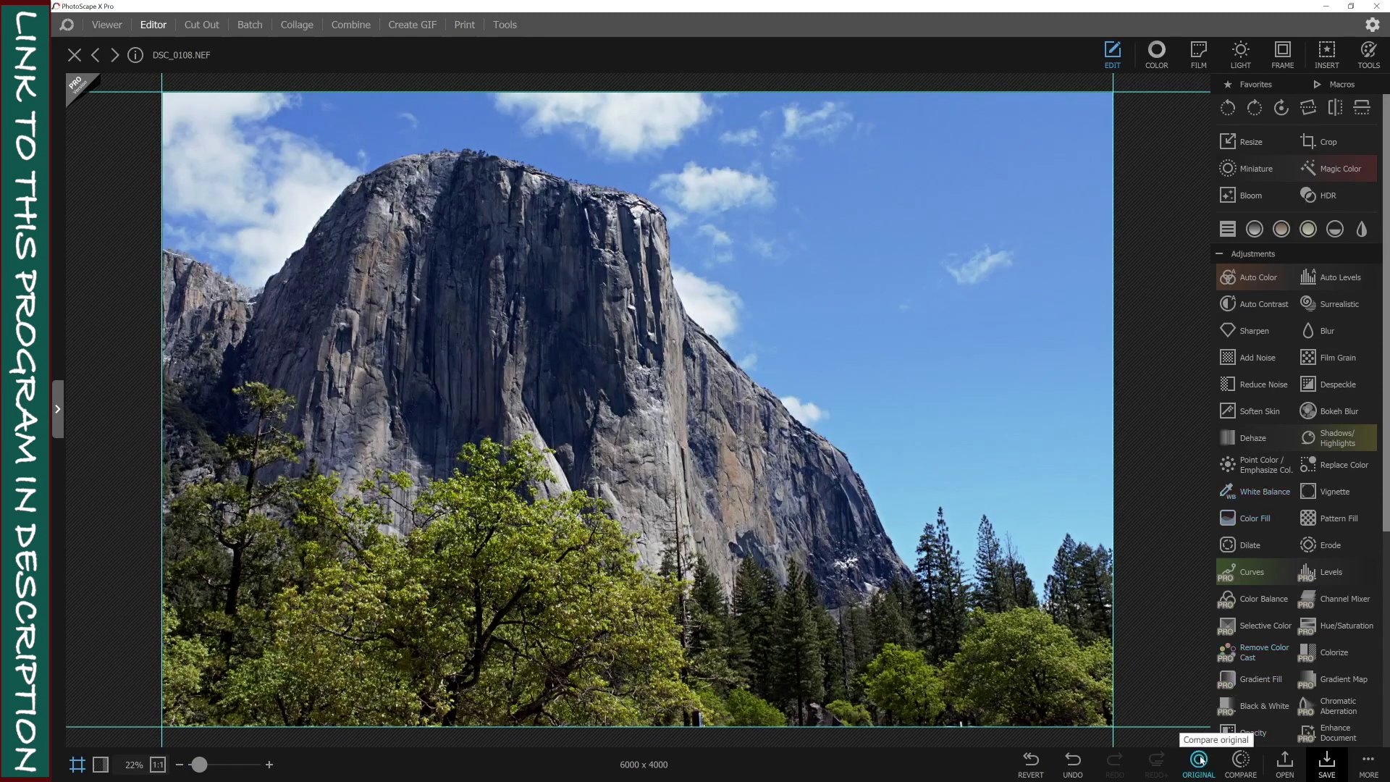
click(1202, 761)
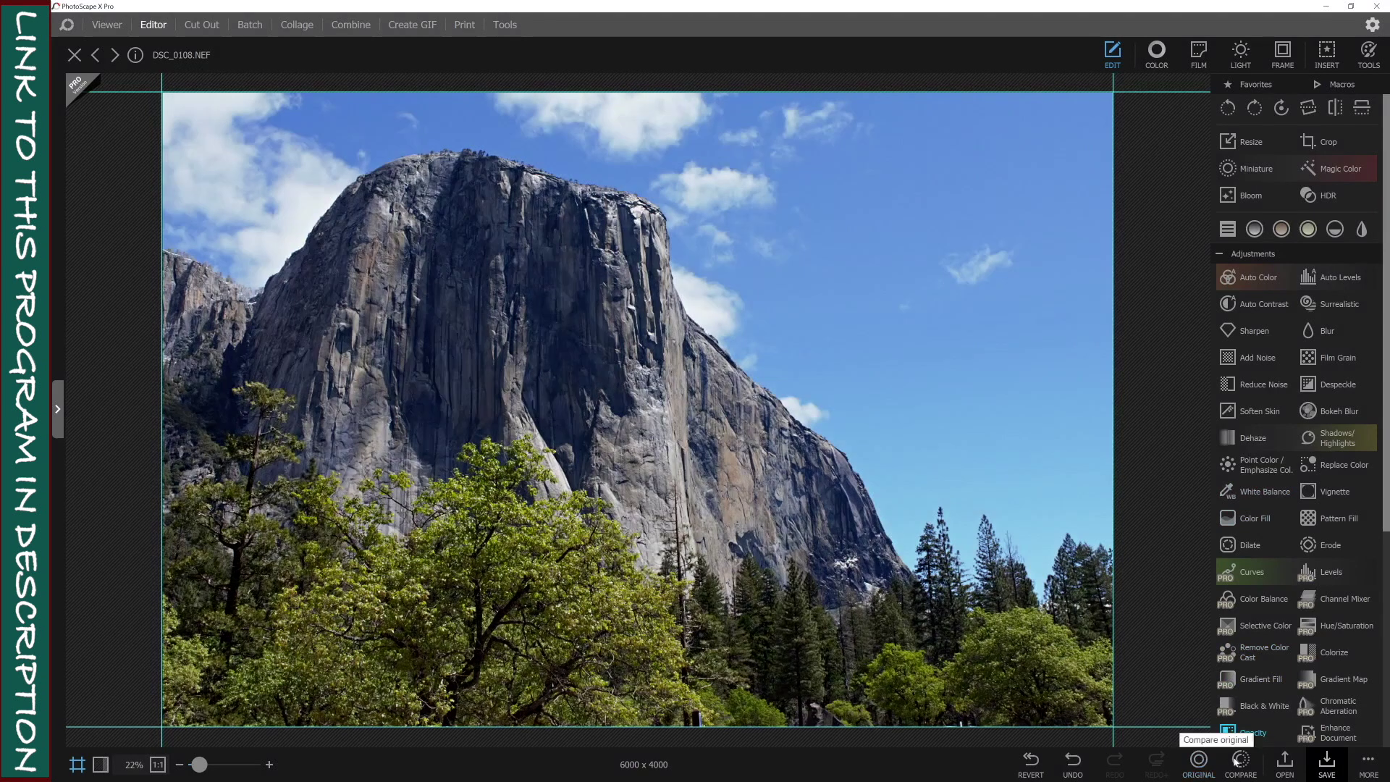
click(1237, 760)
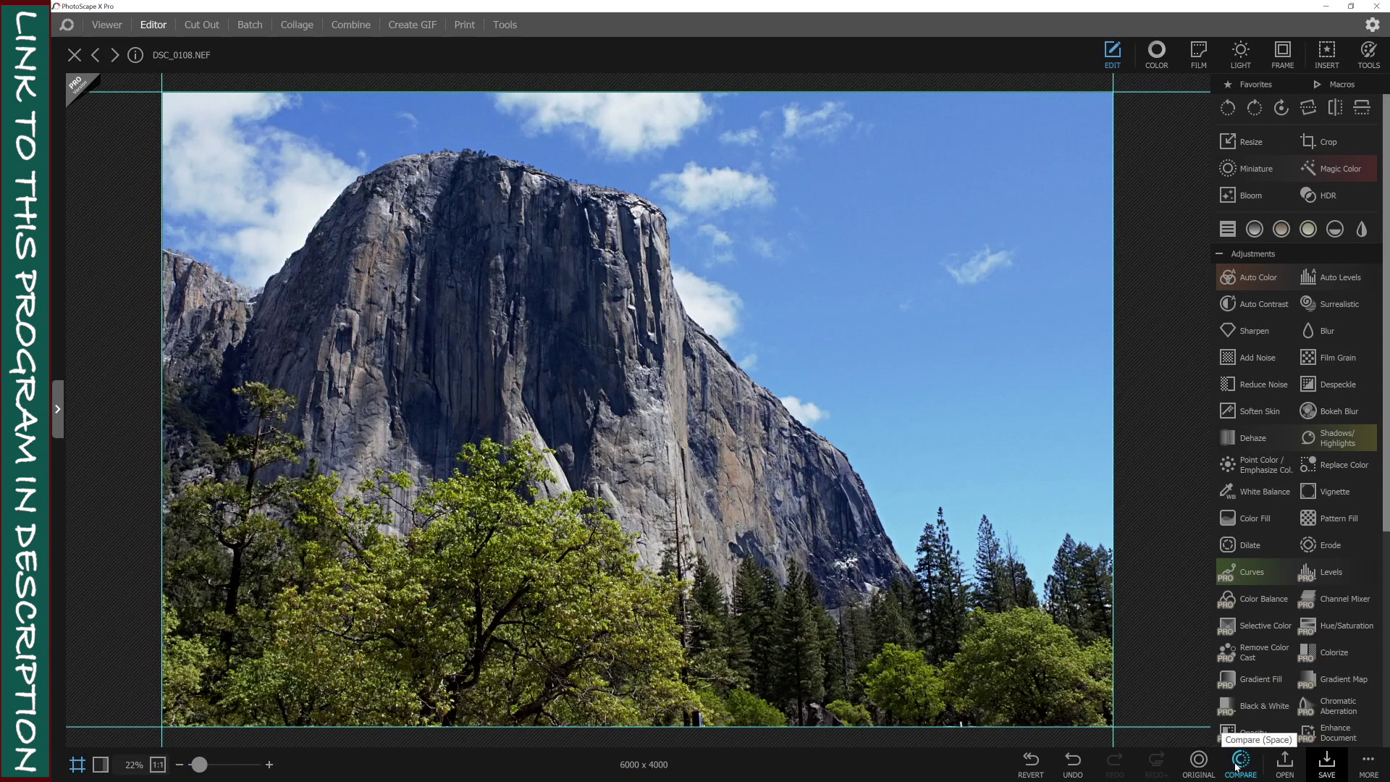
click(1327, 762)
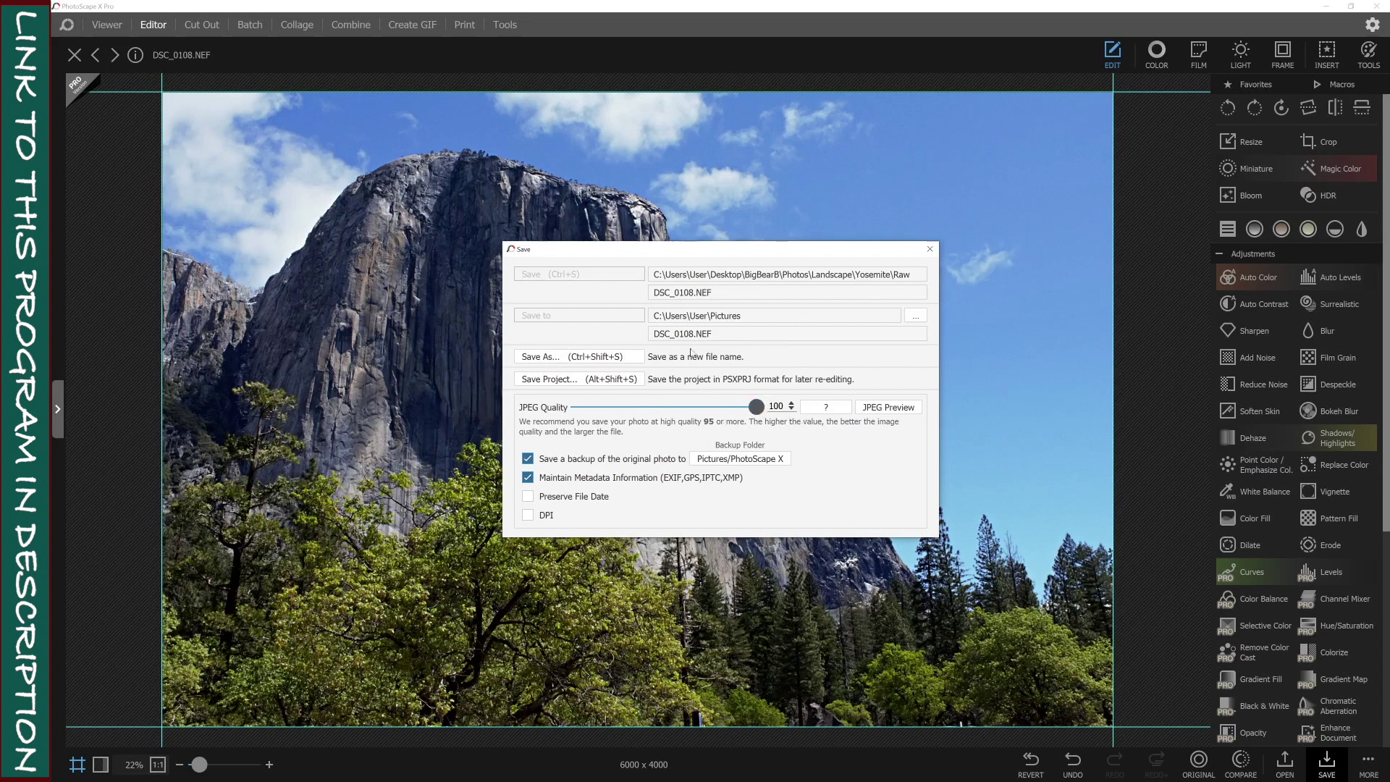
click(930, 249)
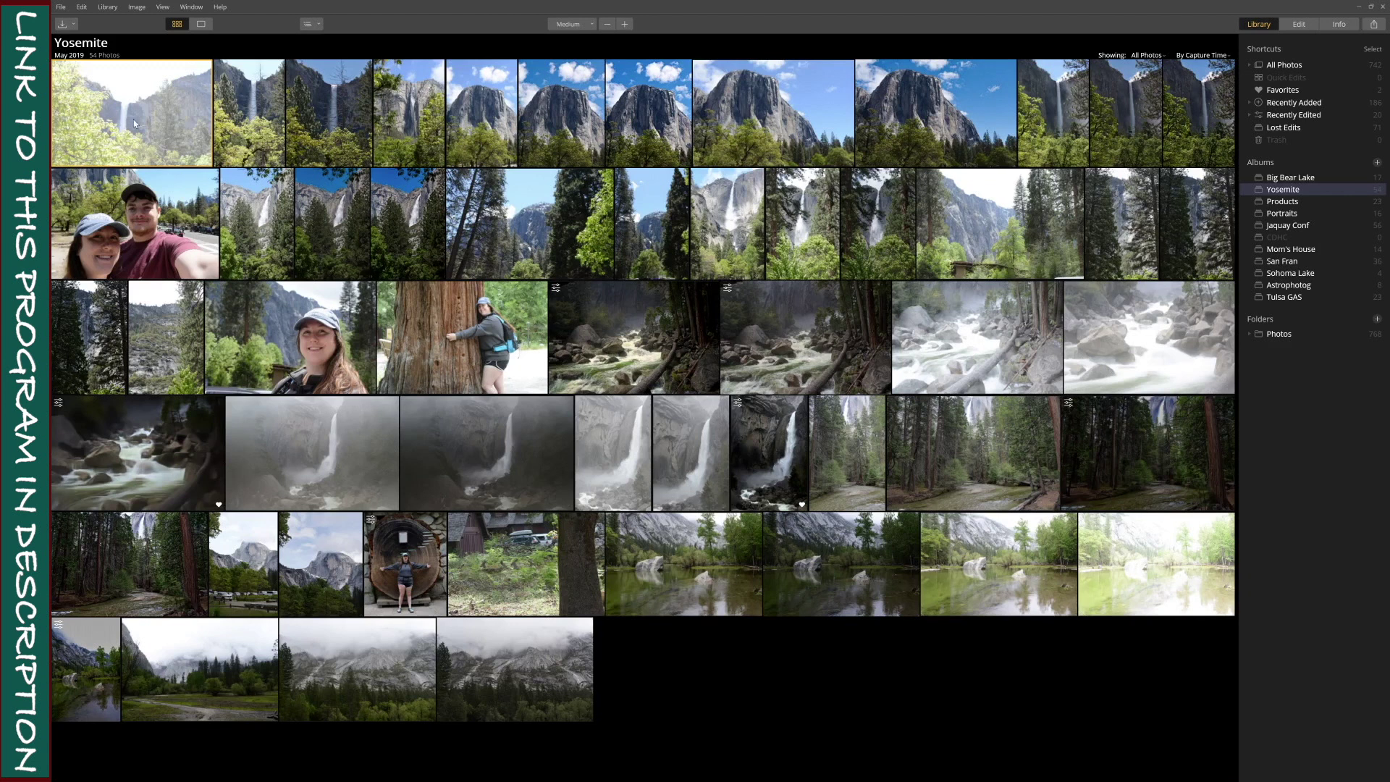
- Switch to Luminar, preview the Yosemite album with Large and Medium thumbnails, and view a single image before returning to the gallery
click(591, 25)
click(581, 57)
click(591, 24)
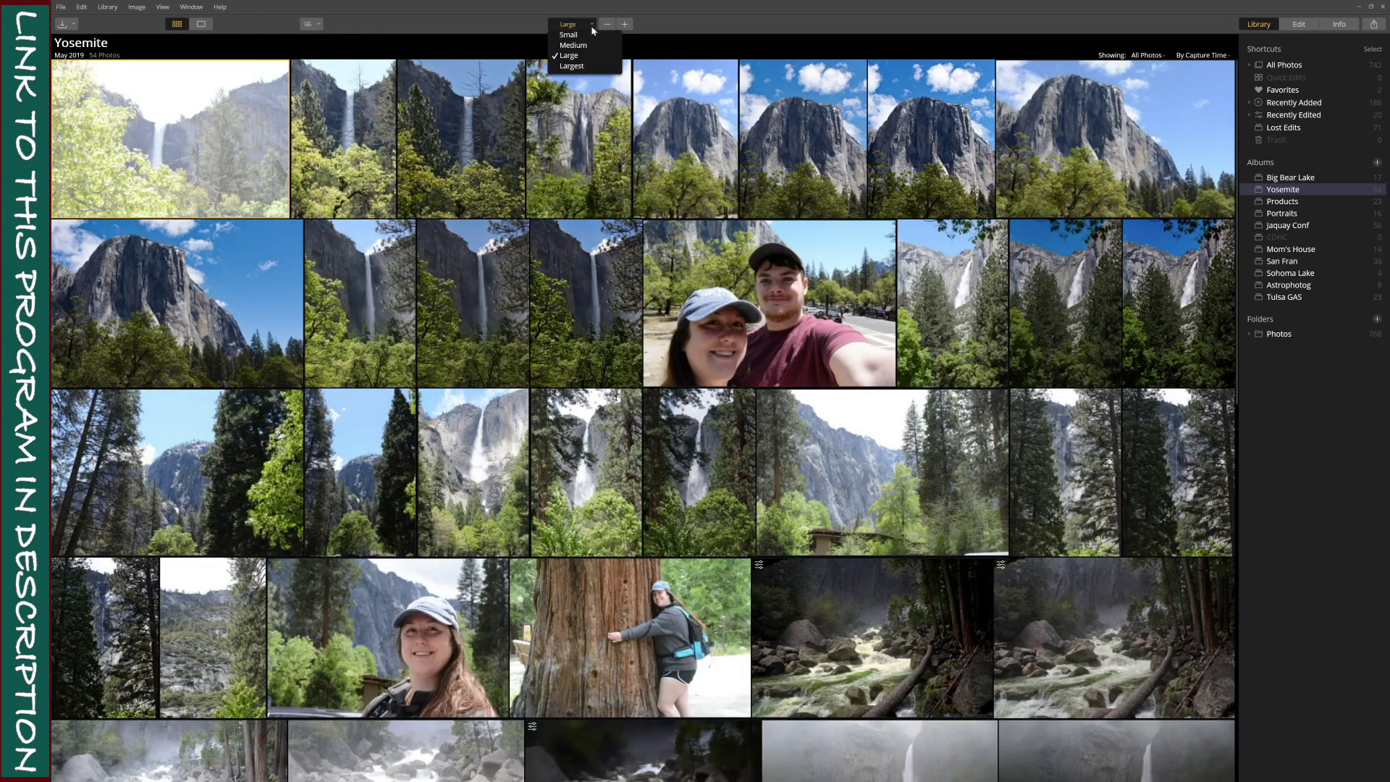
click(578, 42)
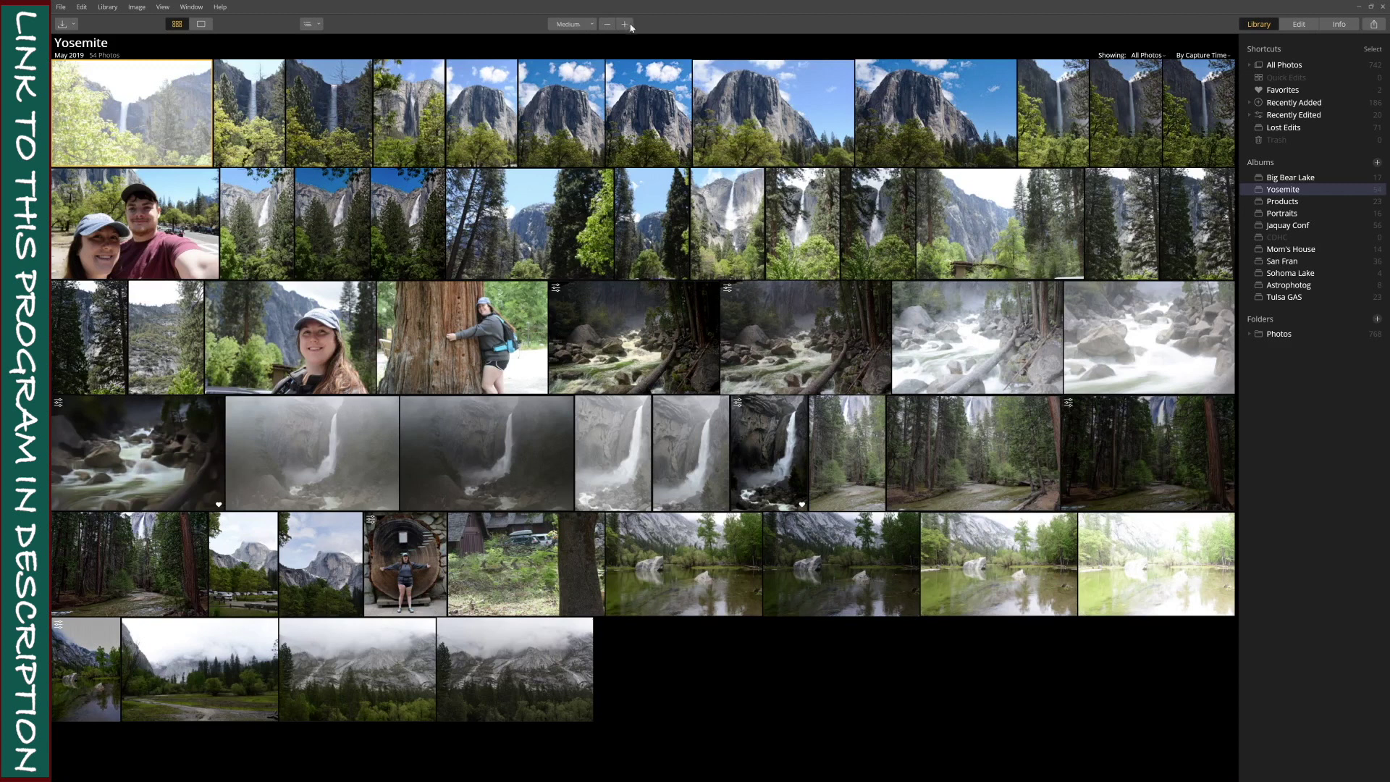
click(202, 24)
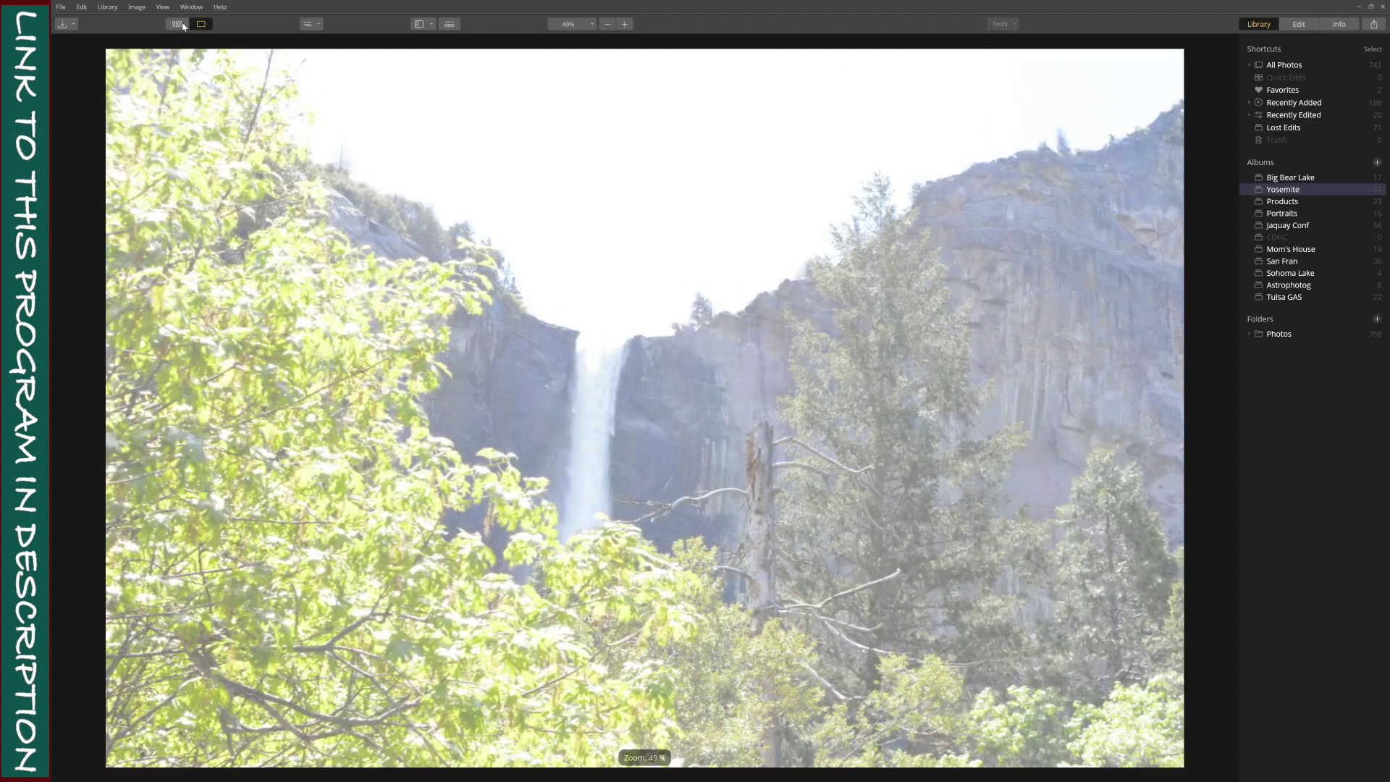
click(178, 24)
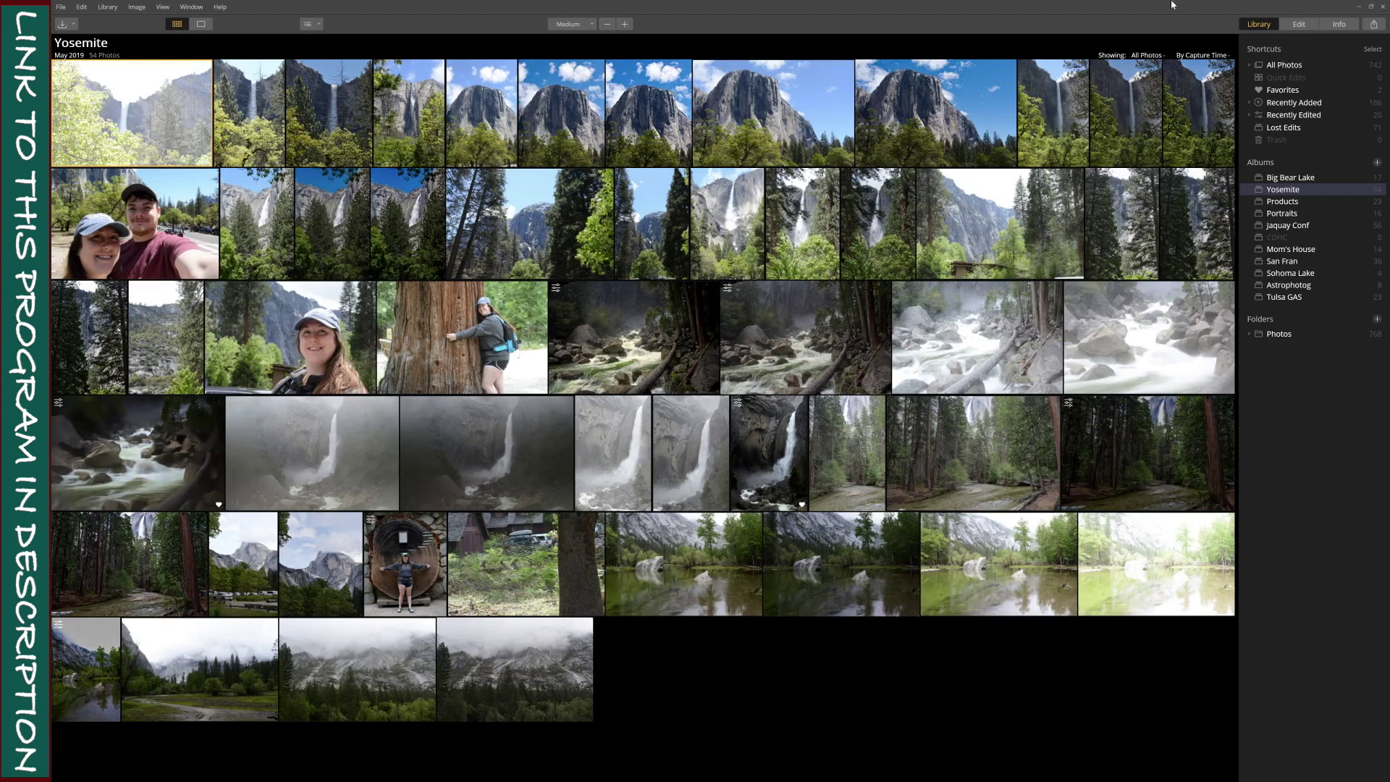
- Open DSC_0108.jpeg from the Yosemite album in single image view, check its photo information and open its editing filters
click(911, 116)
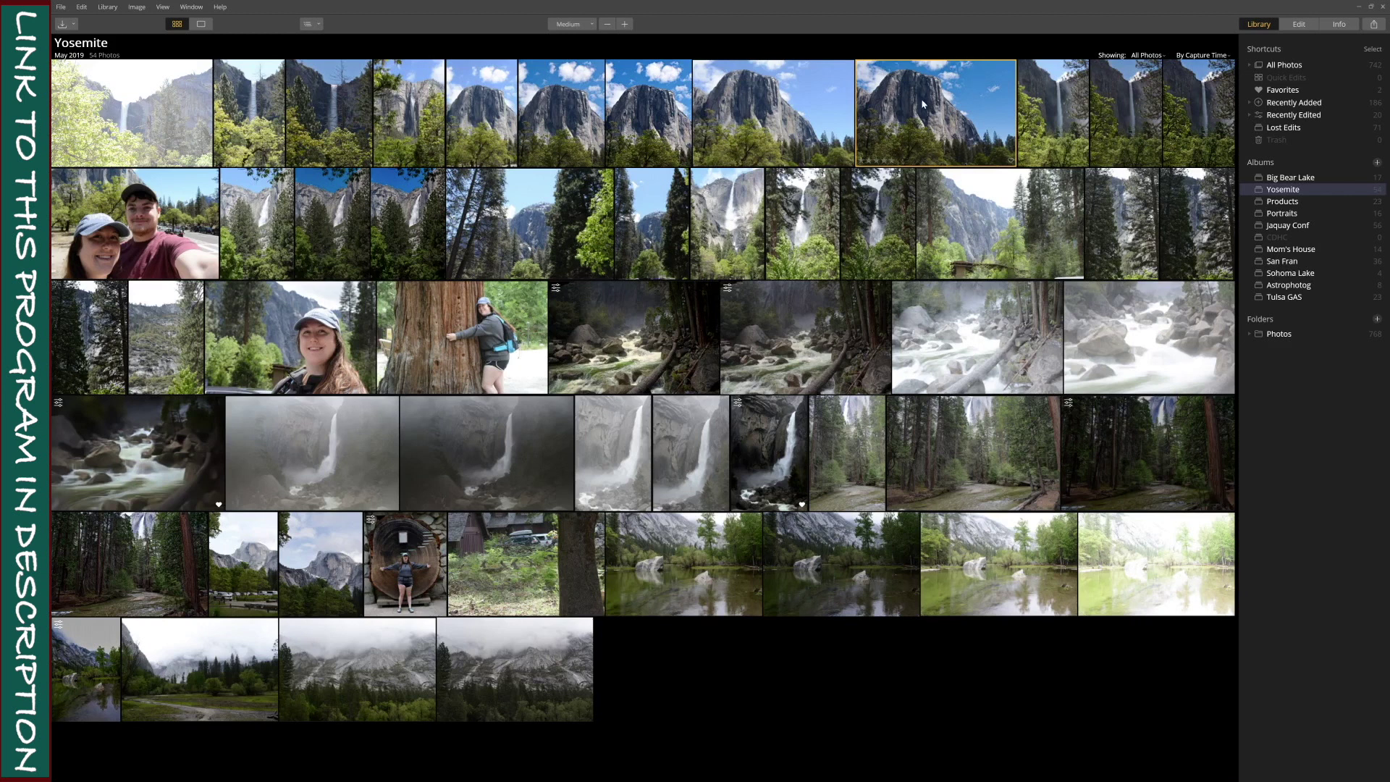
click(202, 26)
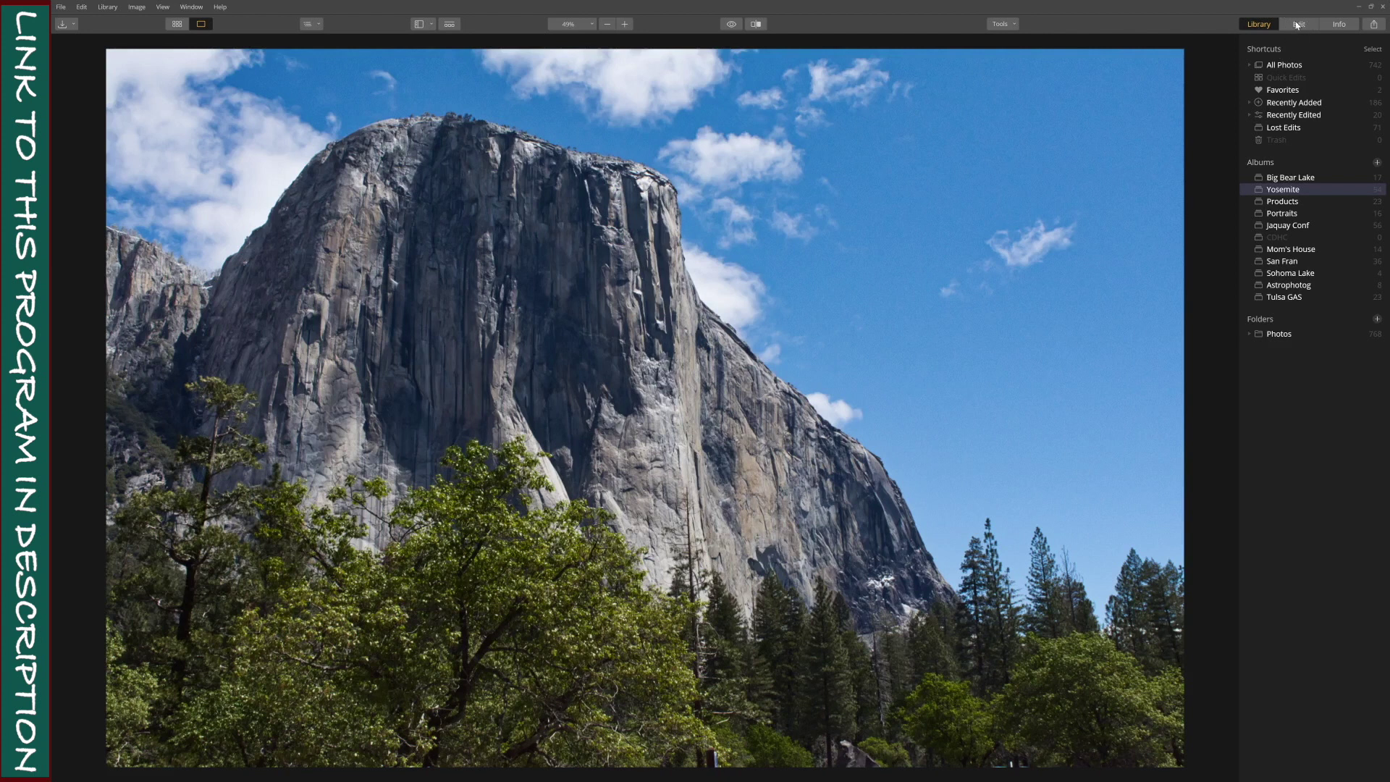
click(1345, 25)
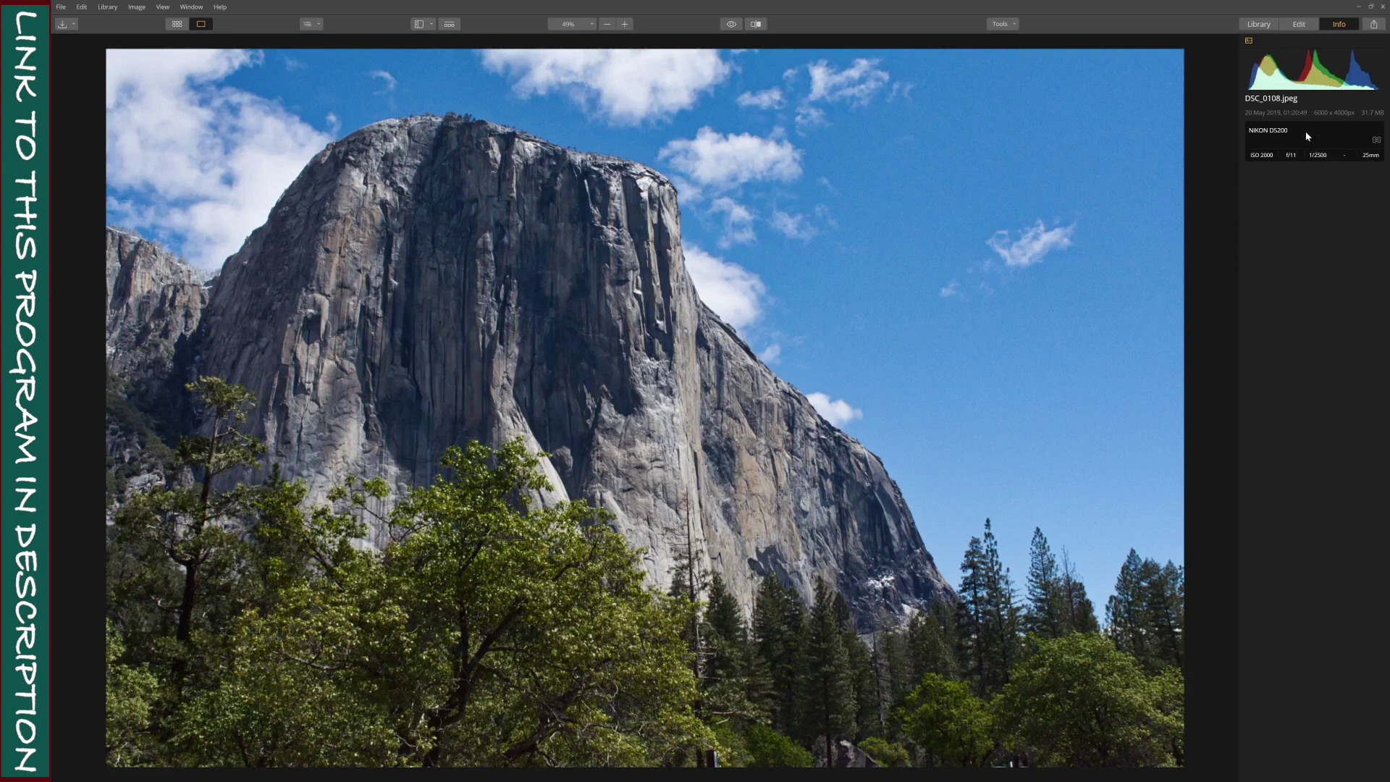
click(1300, 25)
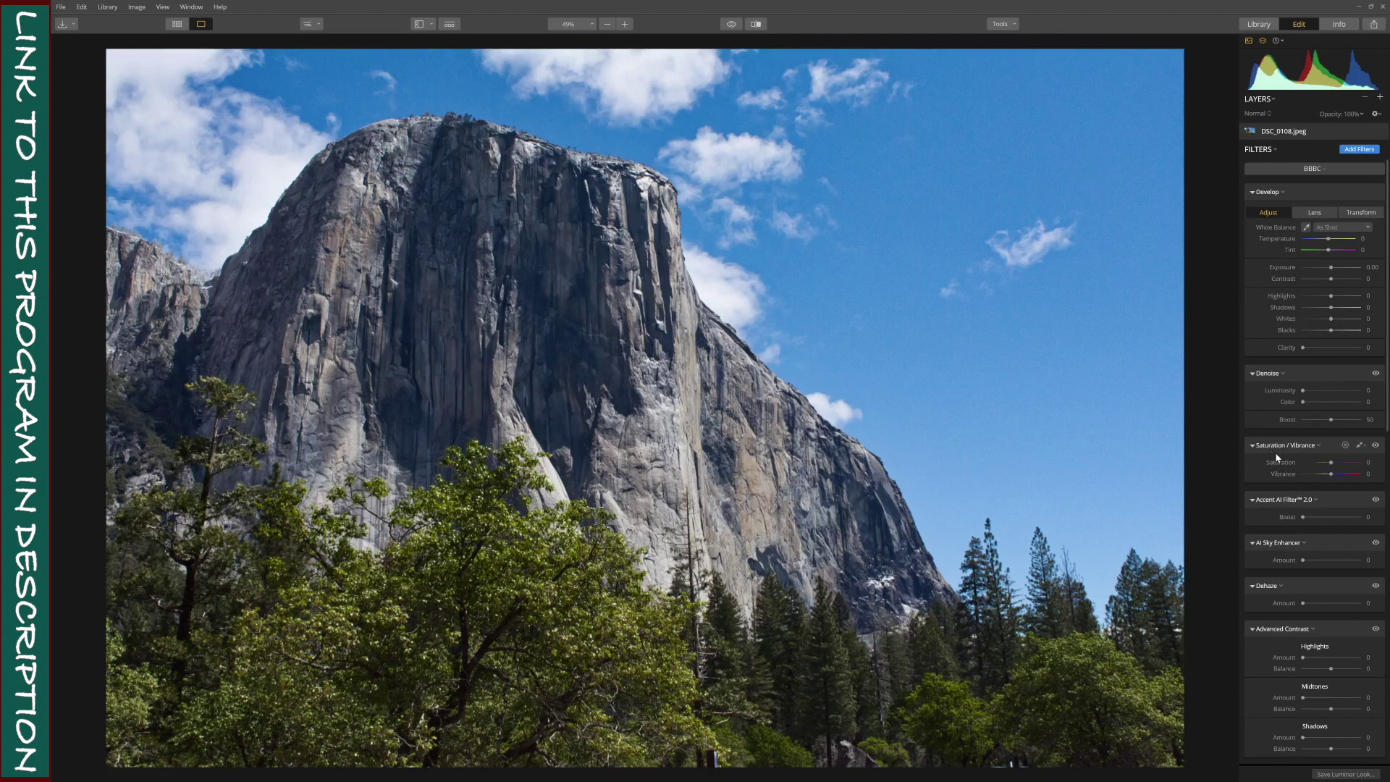
- Examine the available filter workspaces and the Develop filter's Lens and Transform settings, and return to its Adjust settings
click(1325, 173)
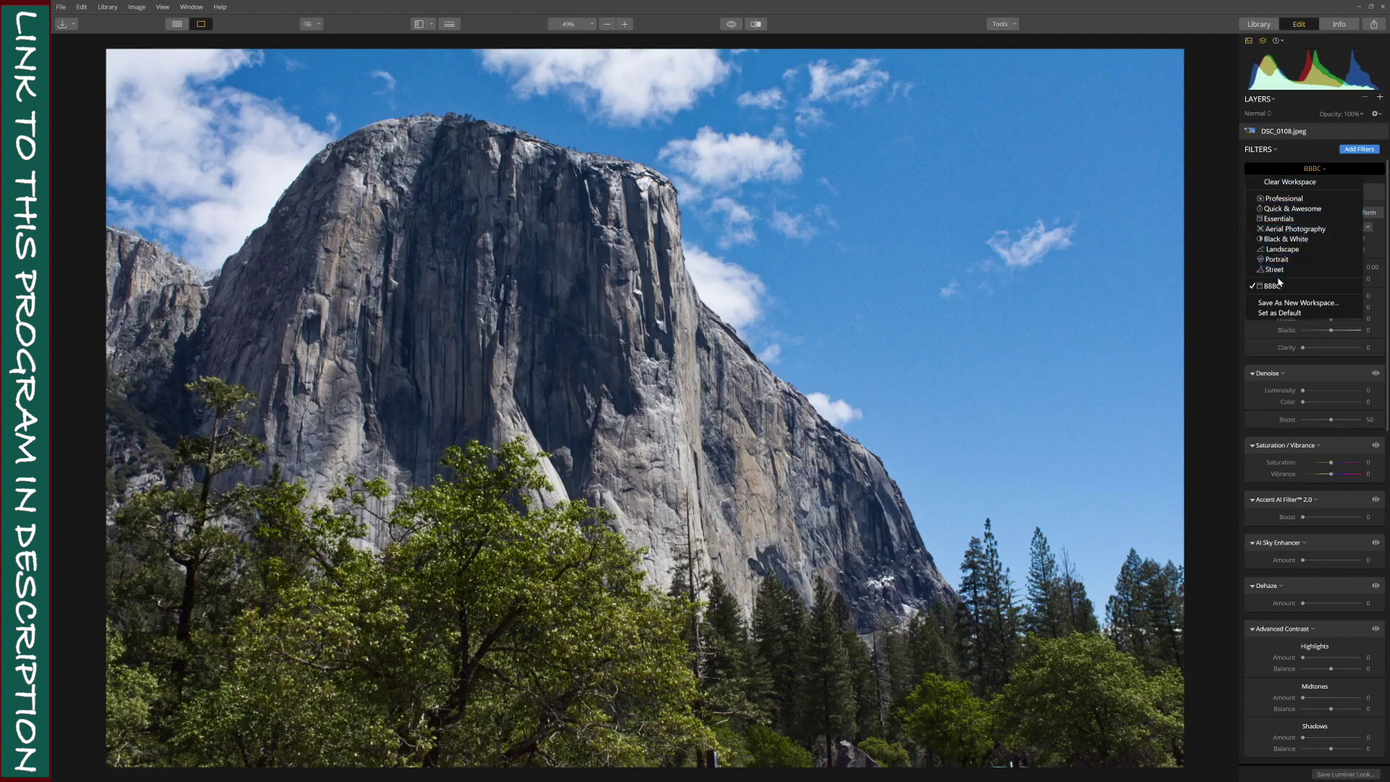
click(1326, 169)
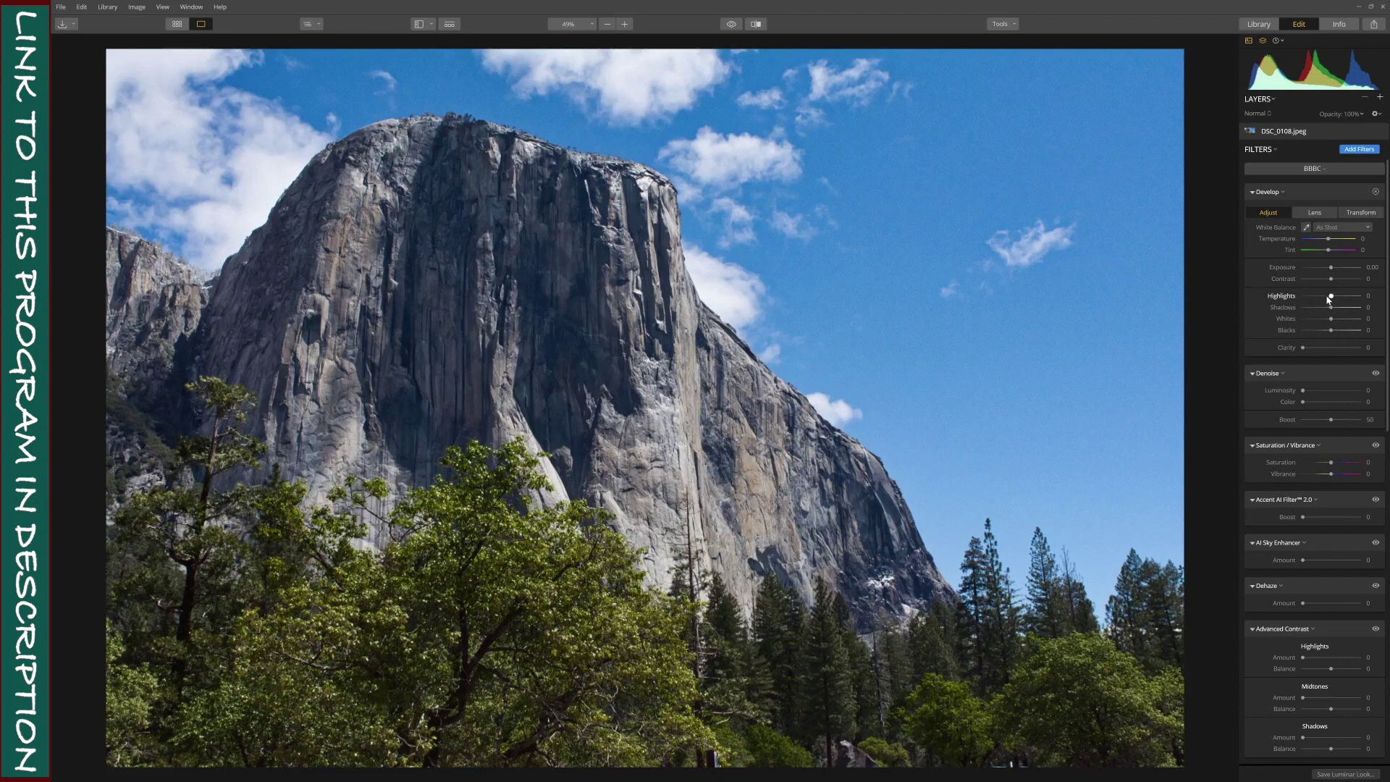
click(1315, 213)
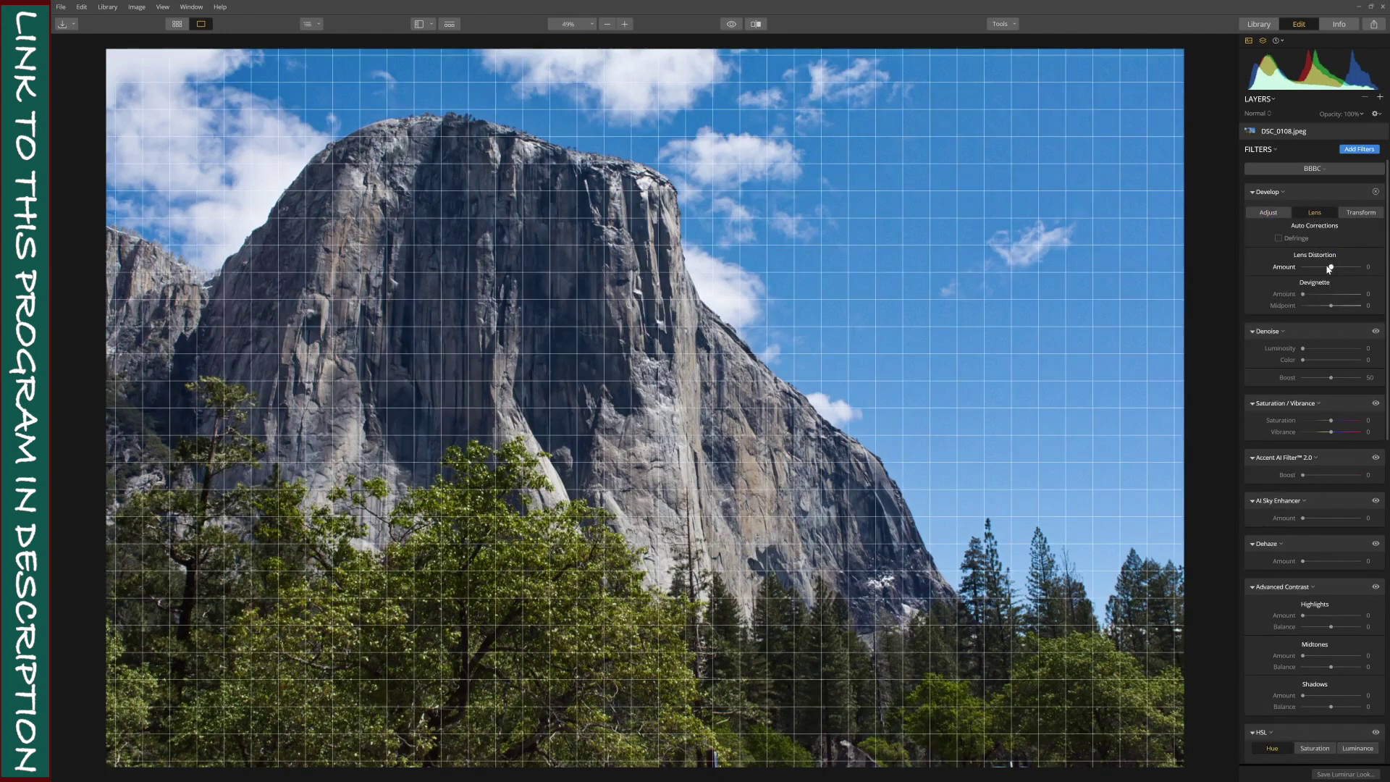
click(1351, 216)
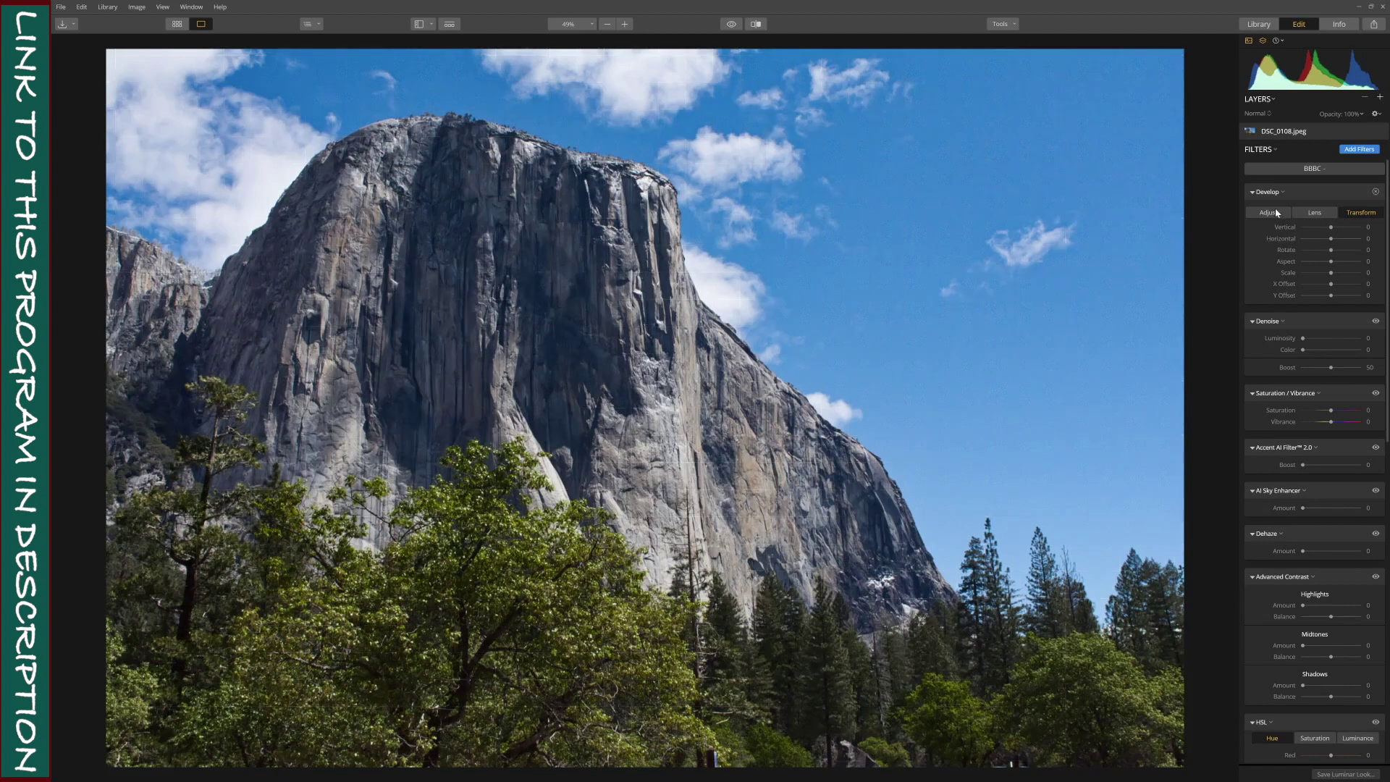
click(1276, 211)
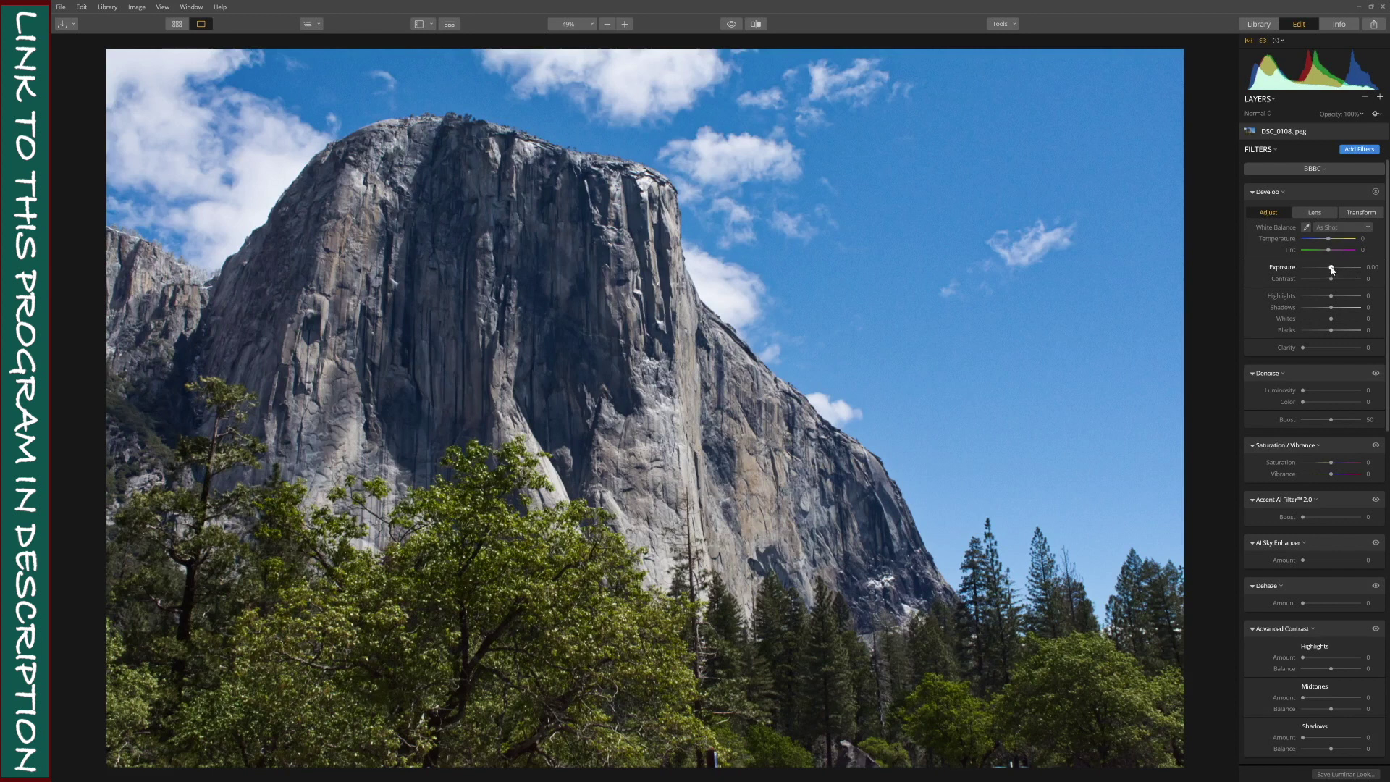
- Set the Develop filter's exposure to -0.26, contrast to 10 and highlights to -14
mouse_move(1332, 269)
mouse_down()
mouse_move(1320, 269)
mouse_move(1331, 273)
mouse_up()
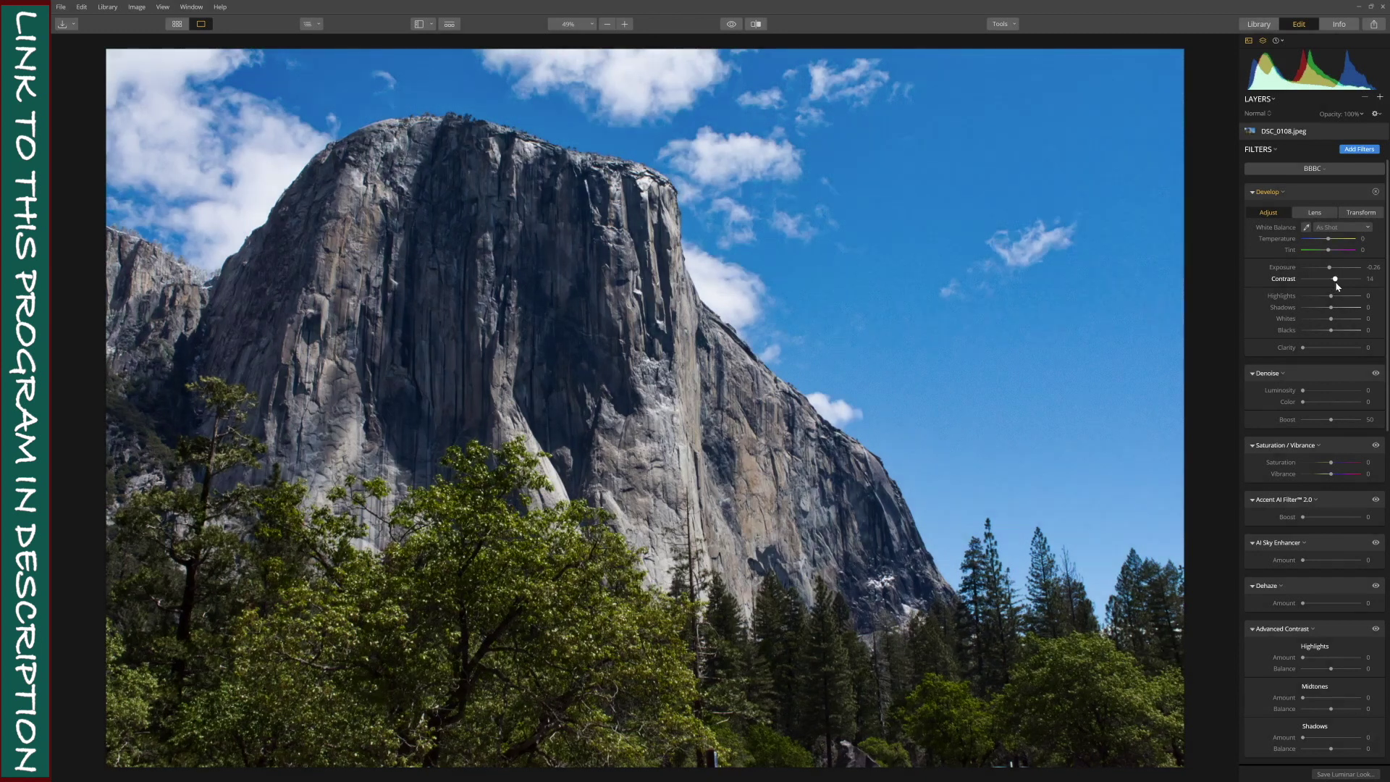
drag(1337, 286, 1336, 287)
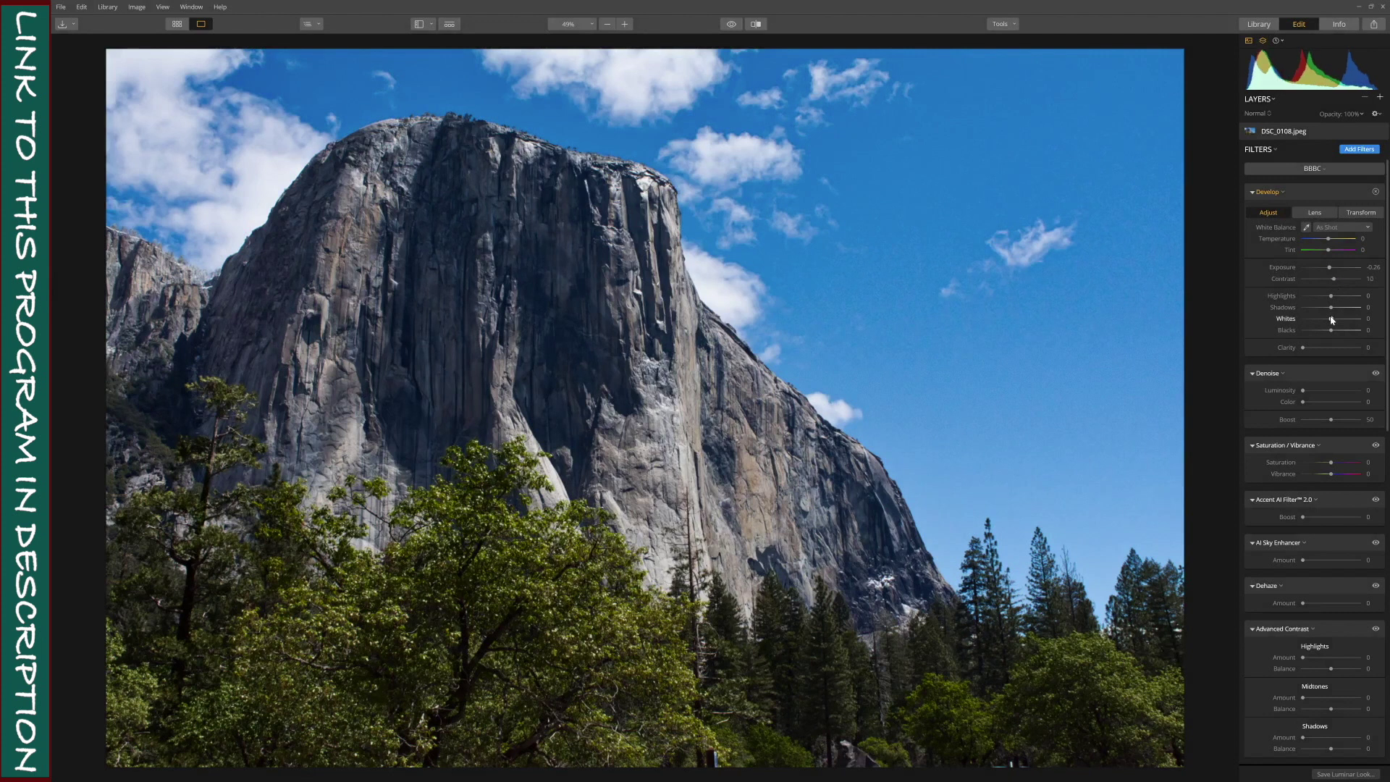
drag(1332, 298, 1291, 299)
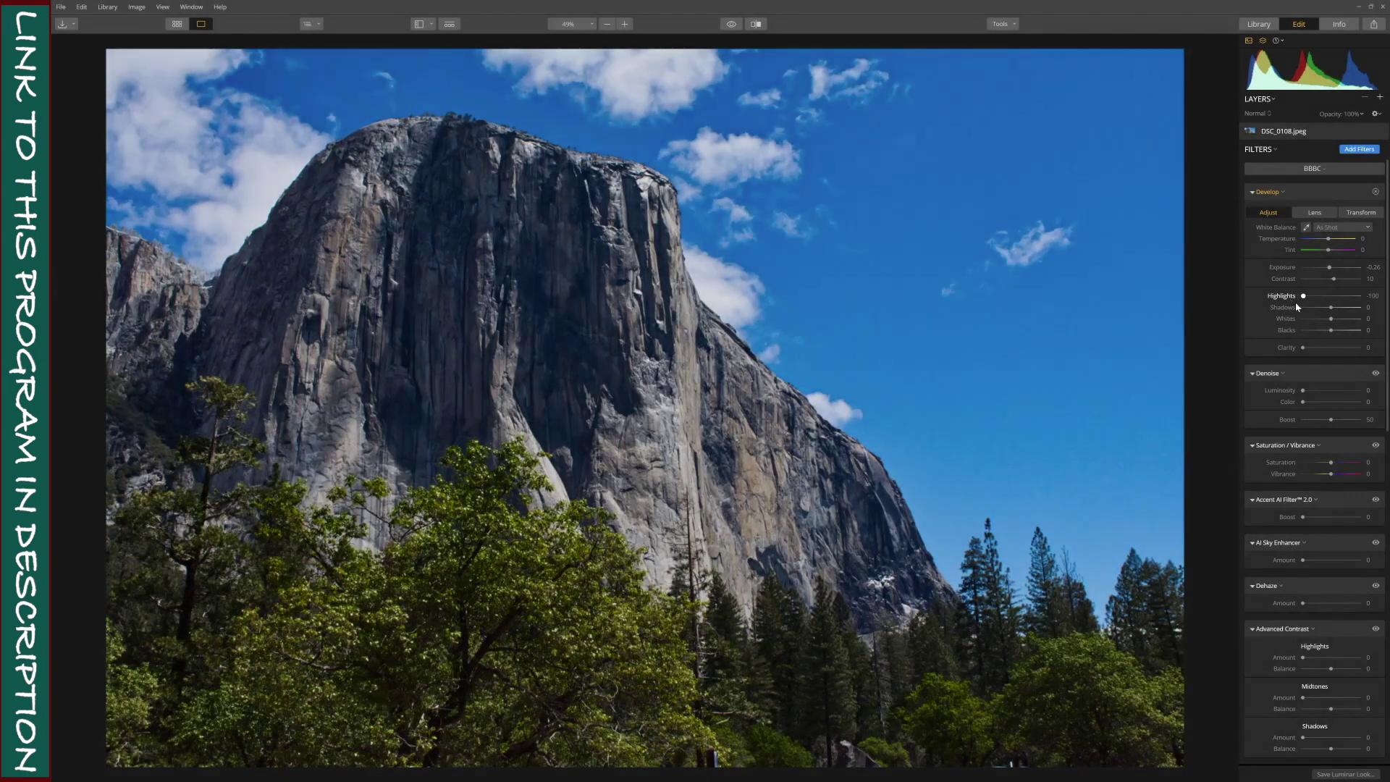
drag(1297, 302, 1329, 306)
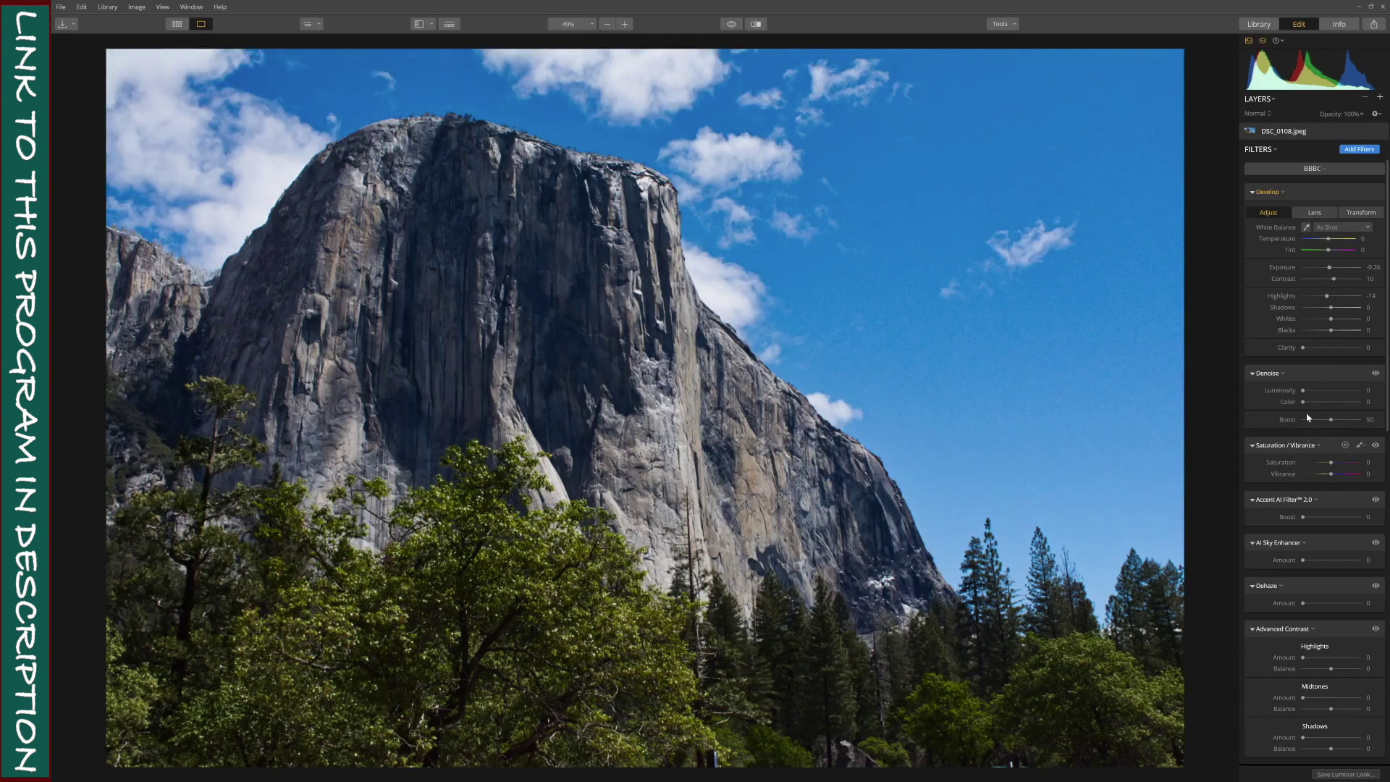
- Denoise the photo with a luminosity of 16 and a color value of 70
drag(1303, 391, 1342, 404)
scroll(1310, 412, down, 2)
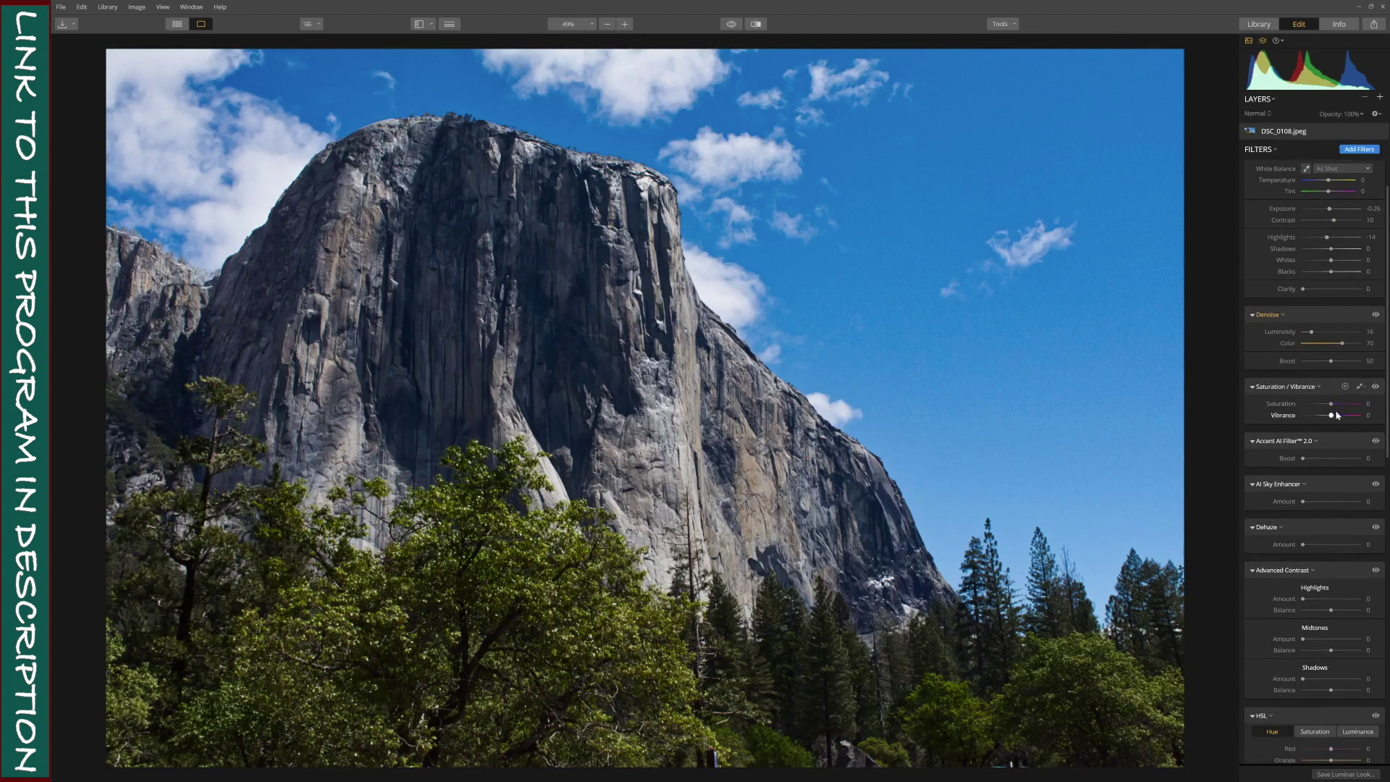
- Try the Accent AI Filter boost, return it to 0, and set the AI Sky Enhancer amount to 82
scroll(1336, 411, down, 2)
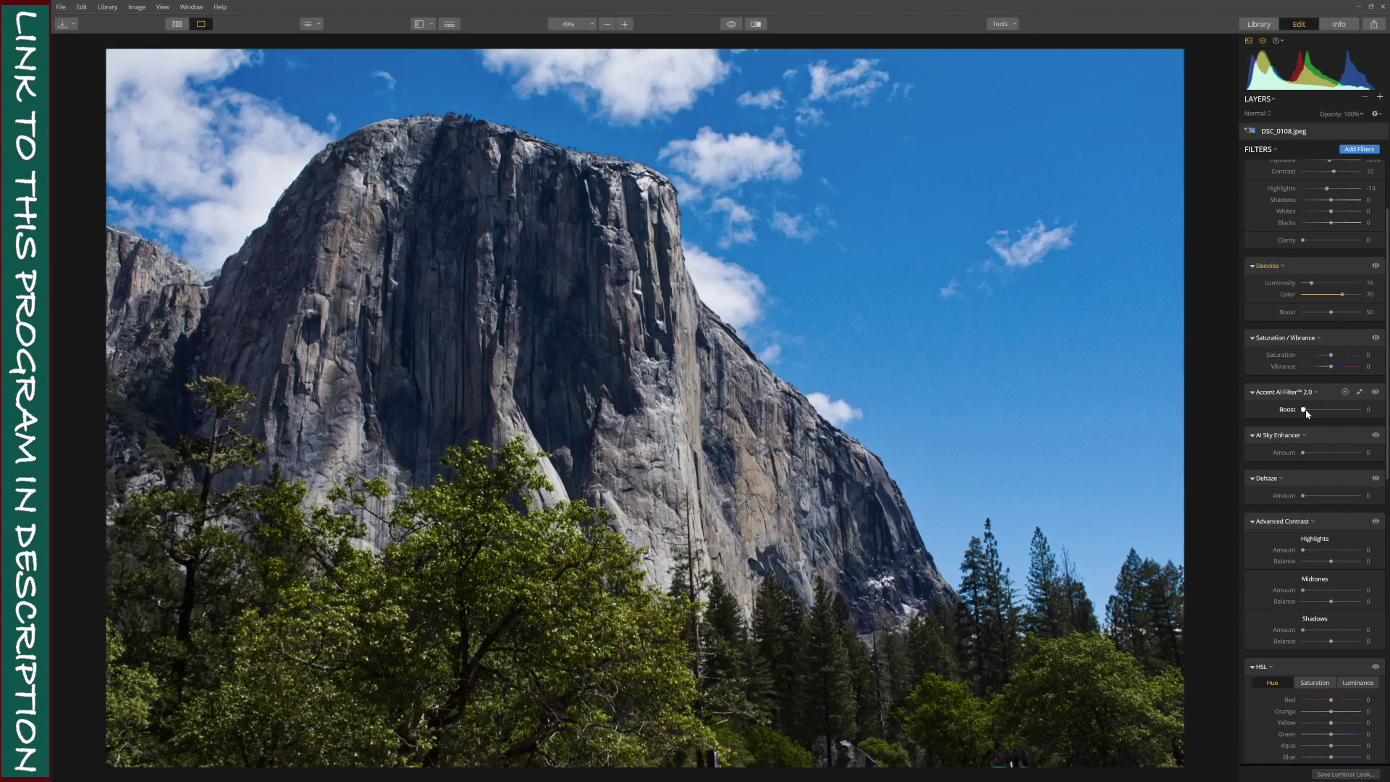
mouse_move(1304, 411)
mouse_down()
mouse_move(1344, 412)
mouse_move(1303, 412)
mouse_up()
drag(1304, 454, 1350, 454)
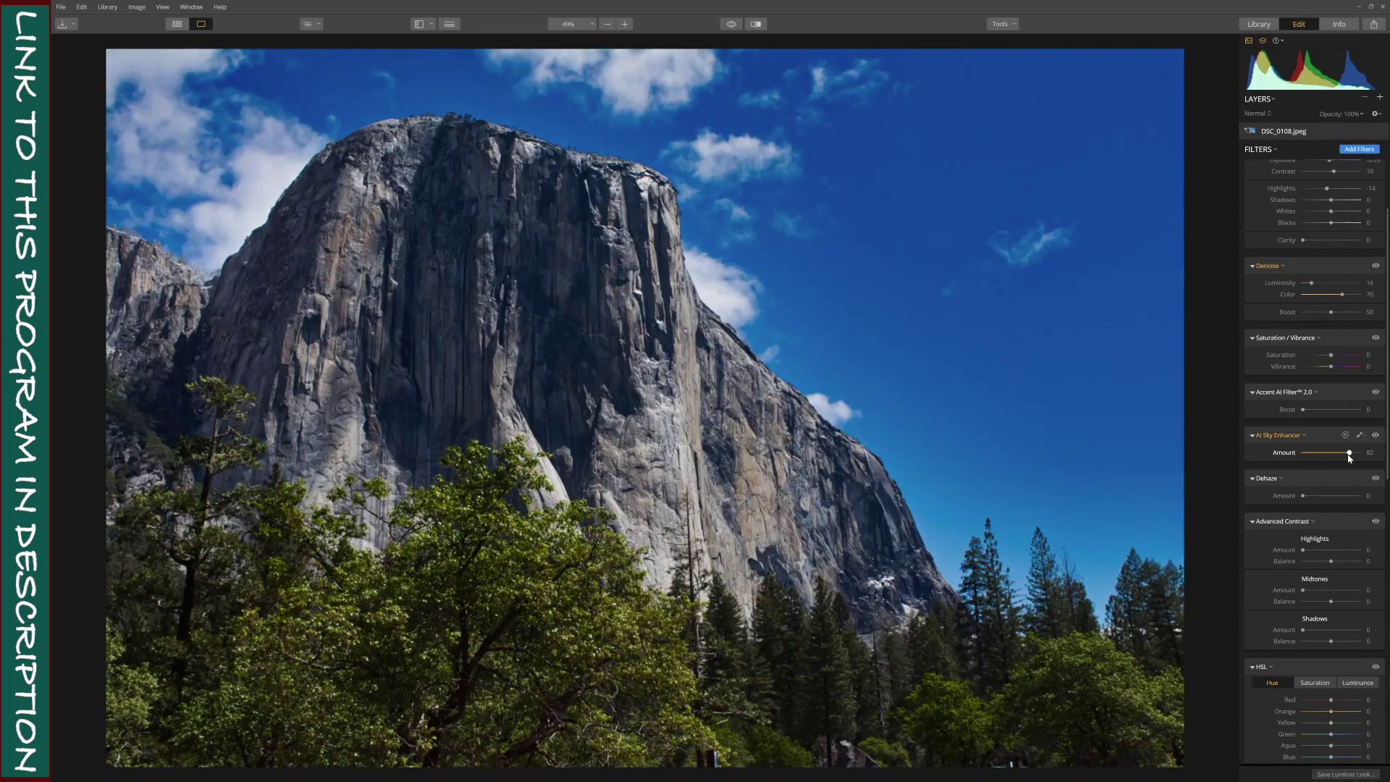
- Try the AI Sky Enhancer at 0, set its amount to 75, and set the Dehaze amount to 13
drag(1350, 454, 1288, 453)
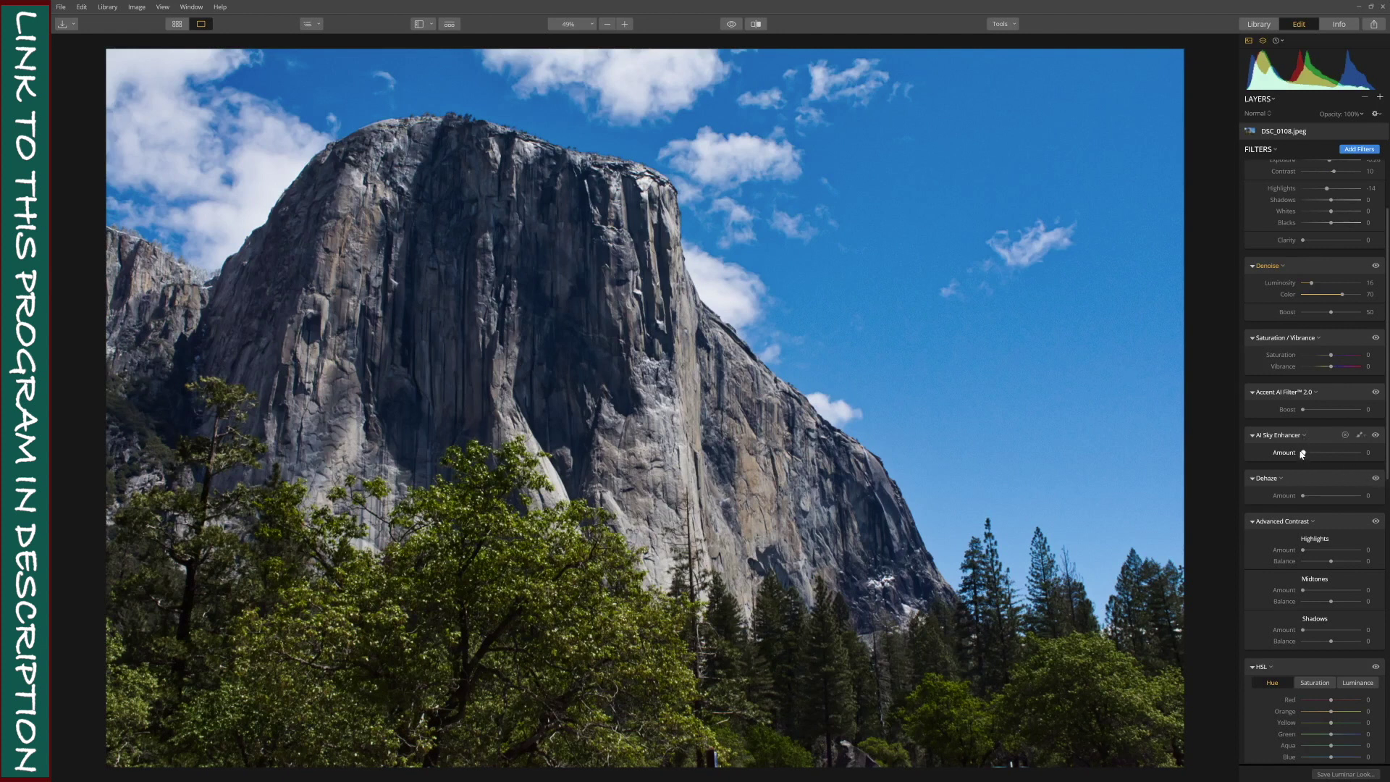
drag(1303, 453, 1346, 454)
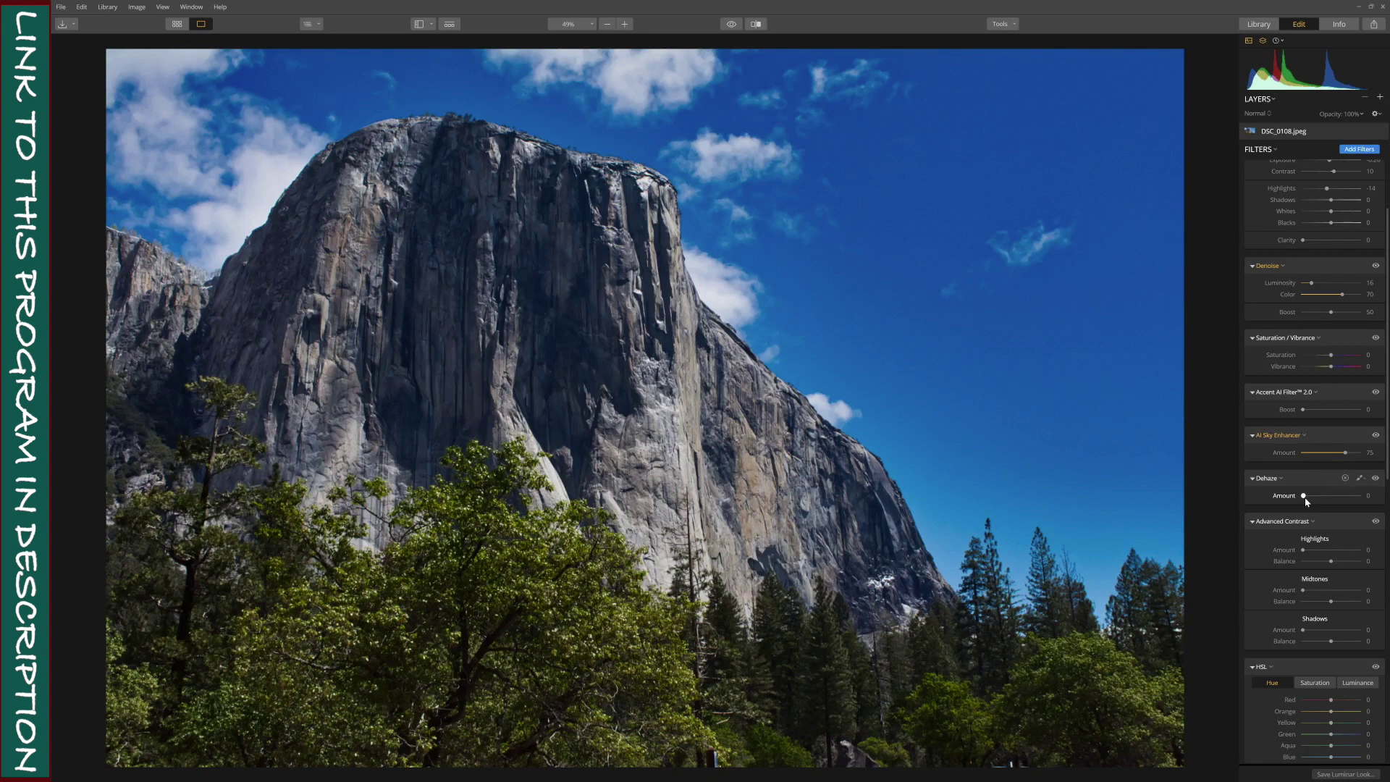
drag(1307, 501, 1315, 502)
- Set the Advanced Contrast highlights to an amount of 21 and a balance of -1
scroll(1316, 492, down, 3)
scroll(1318, 479, down, 6)
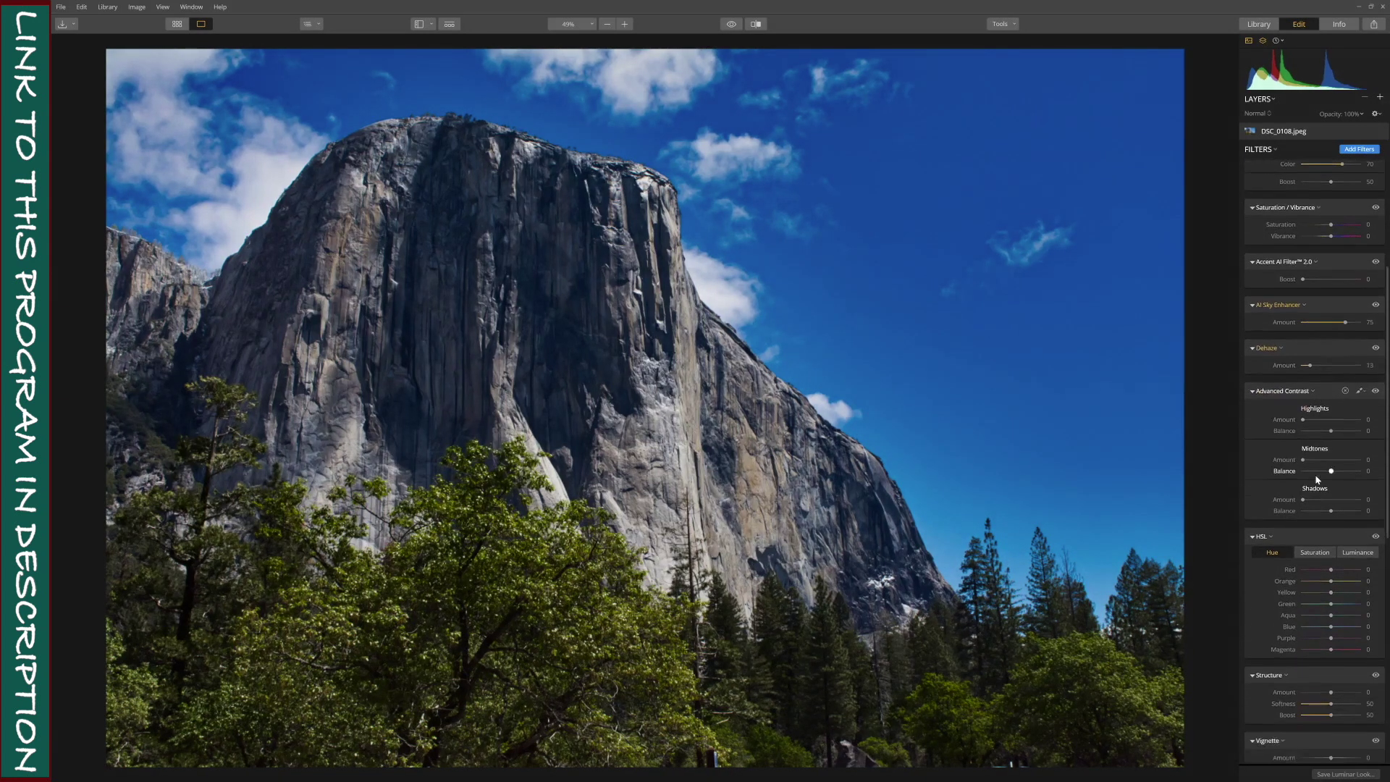
scroll(1318, 479, down, 1)
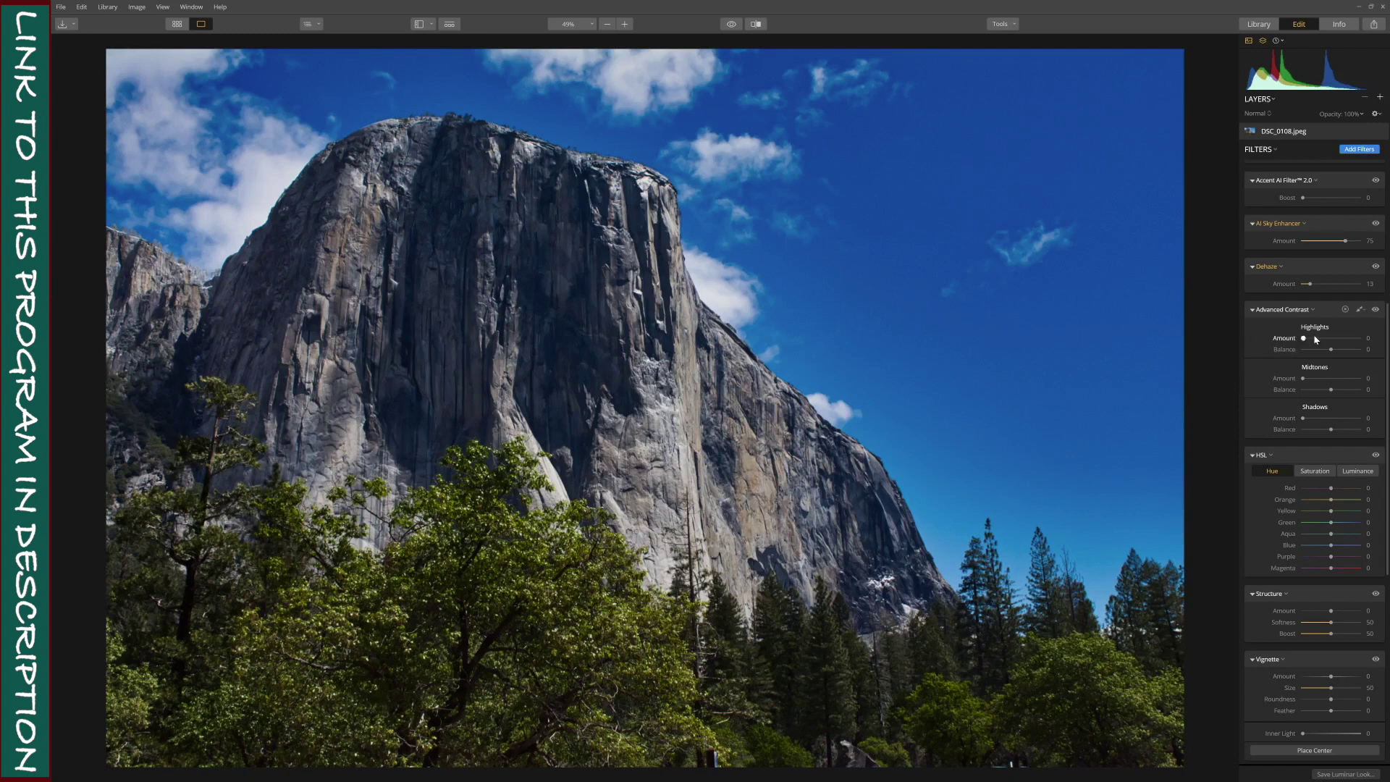
drag(1320, 342, 1360, 349)
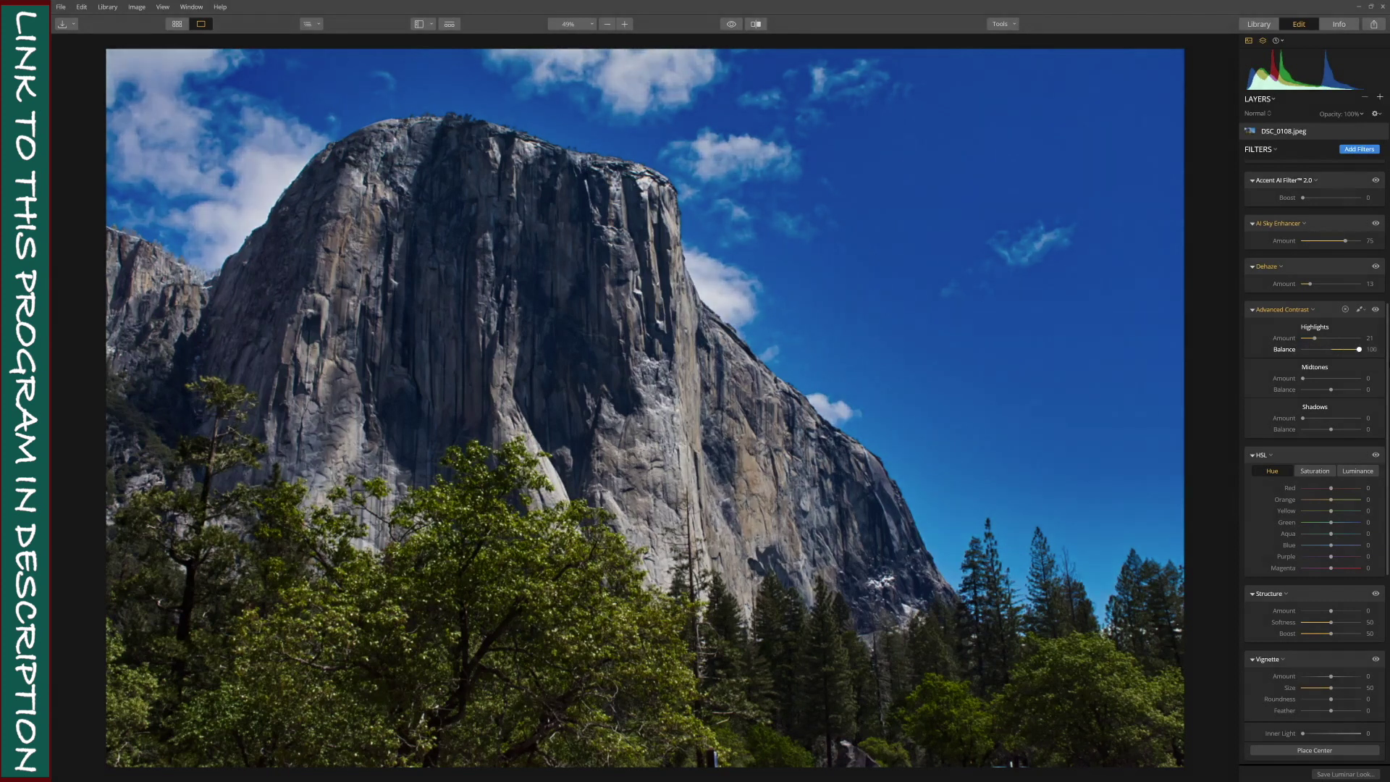
drag(1359, 350, 1331, 350)
- Try the HSL orange hue and a yellow saturation of -100, and set the yellow luminance to -5
scroll(1314, 340, down, 3)
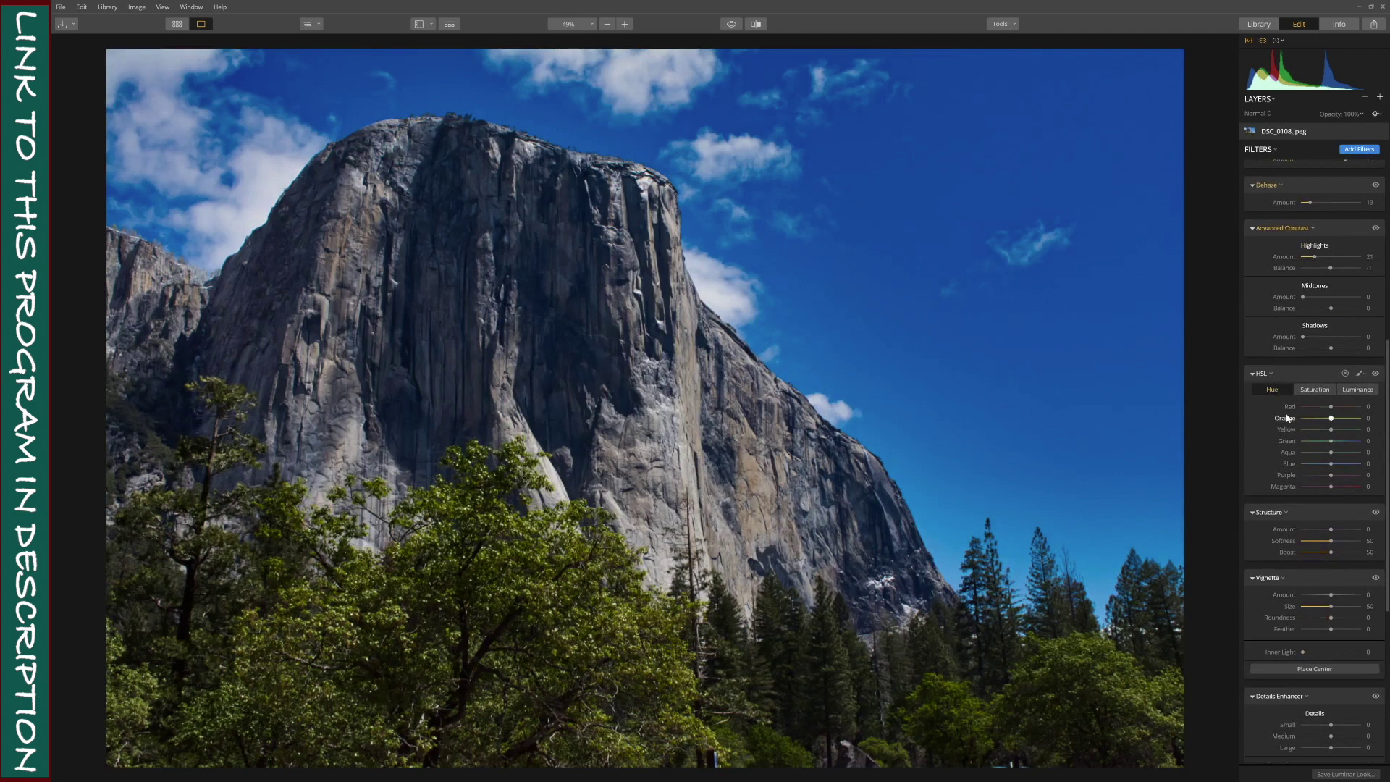
scroll(1290, 420, down, 1)
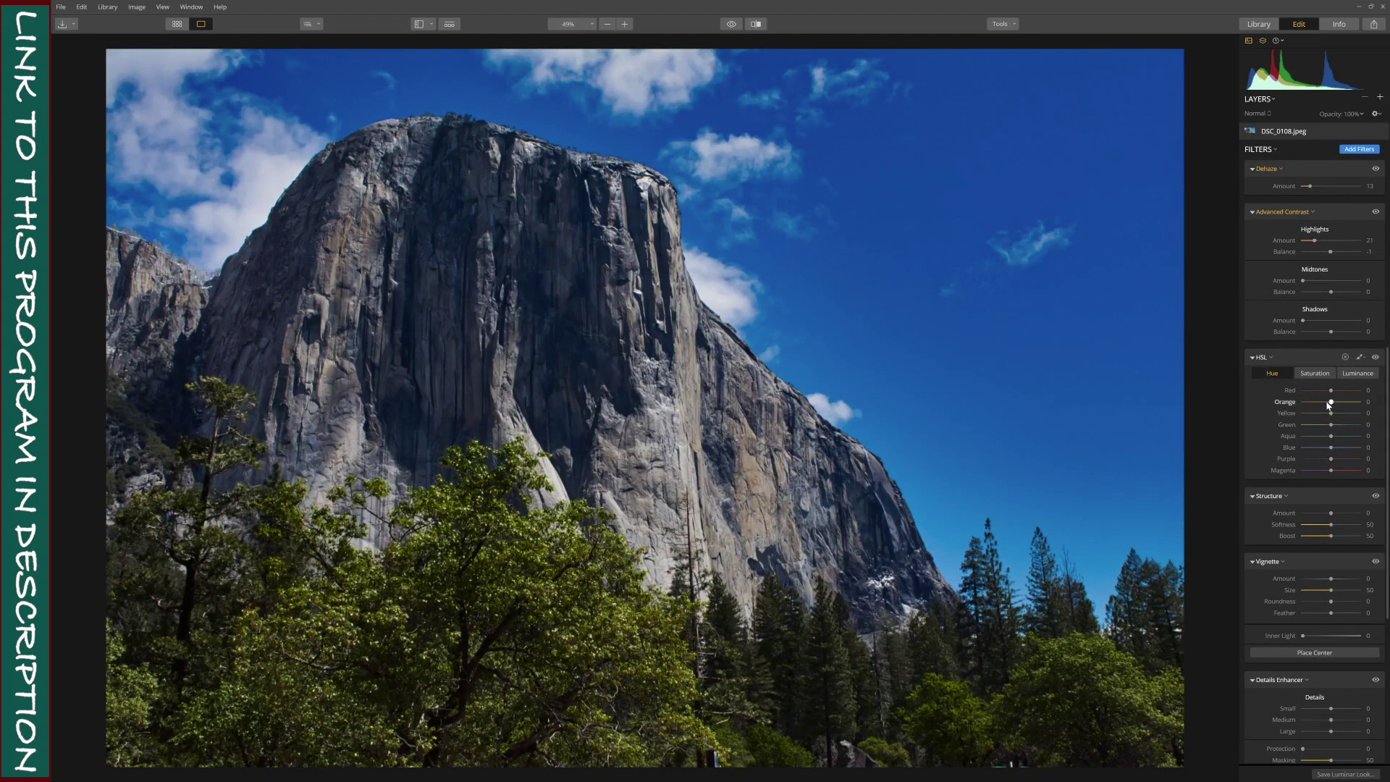
mouse_move(1325, 404)
mouse_down()
mouse_move(1306, 406)
mouse_move(1357, 407)
mouse_move(1332, 408)
mouse_up()
click(1325, 373)
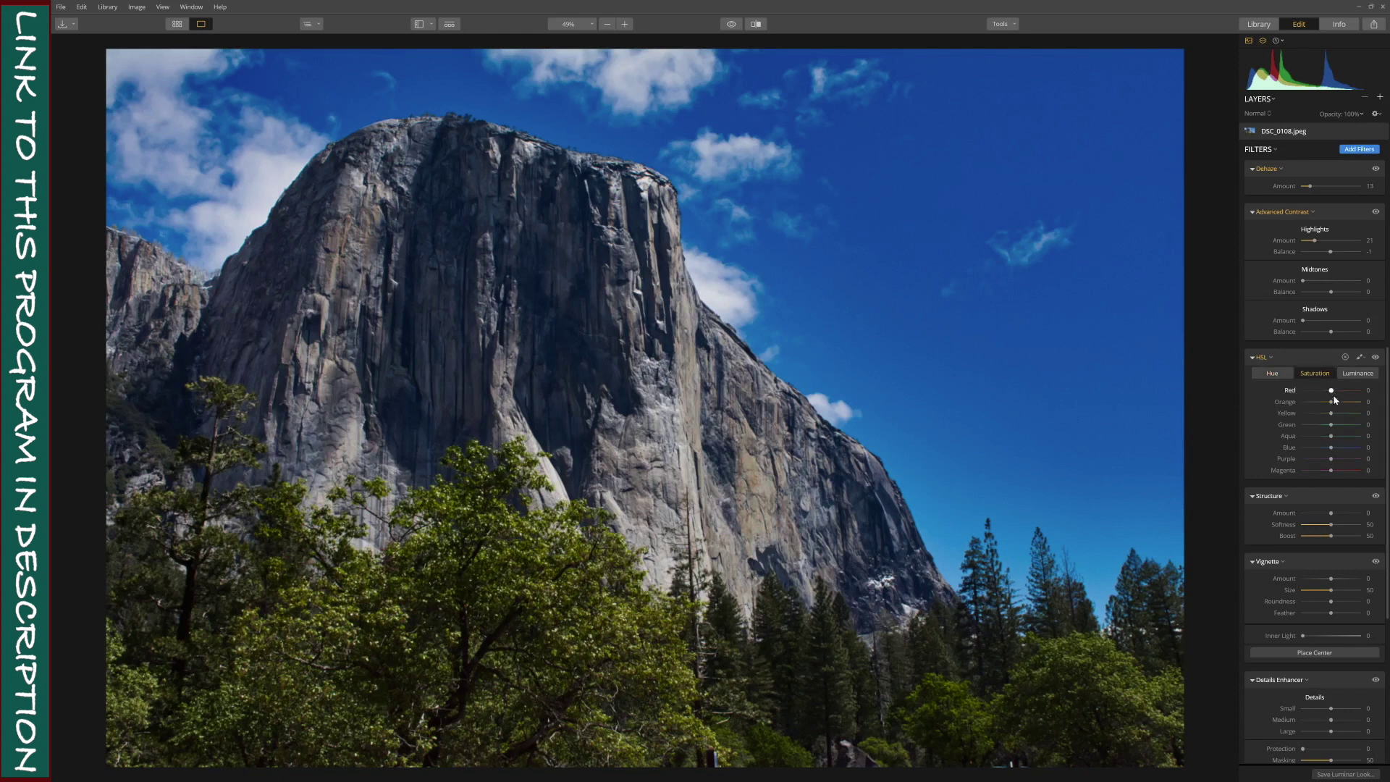
drag(1331, 413, 1301, 413)
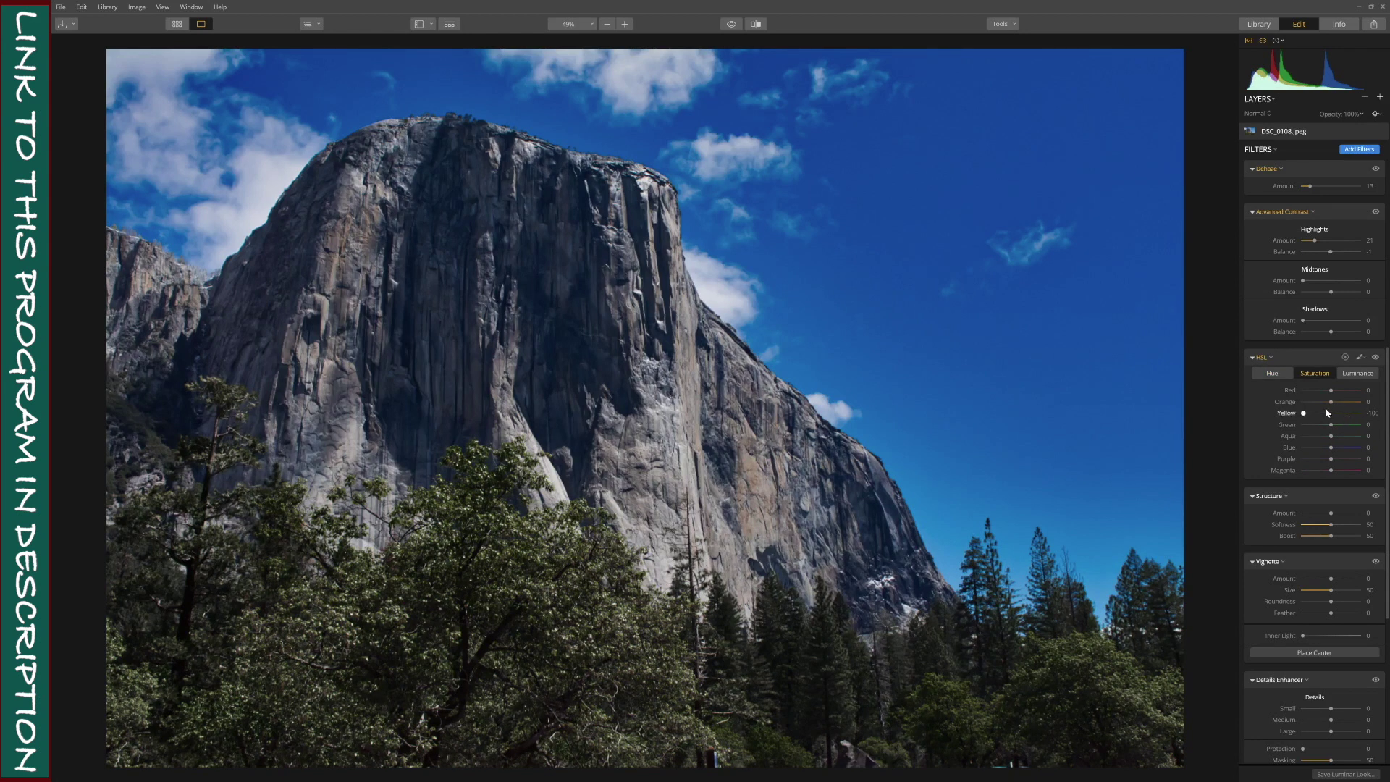
click(1348, 373)
mouse_move(1332, 414)
mouse_down()
mouse_move(1296, 413)
mouse_move(1330, 418)
mouse_up()
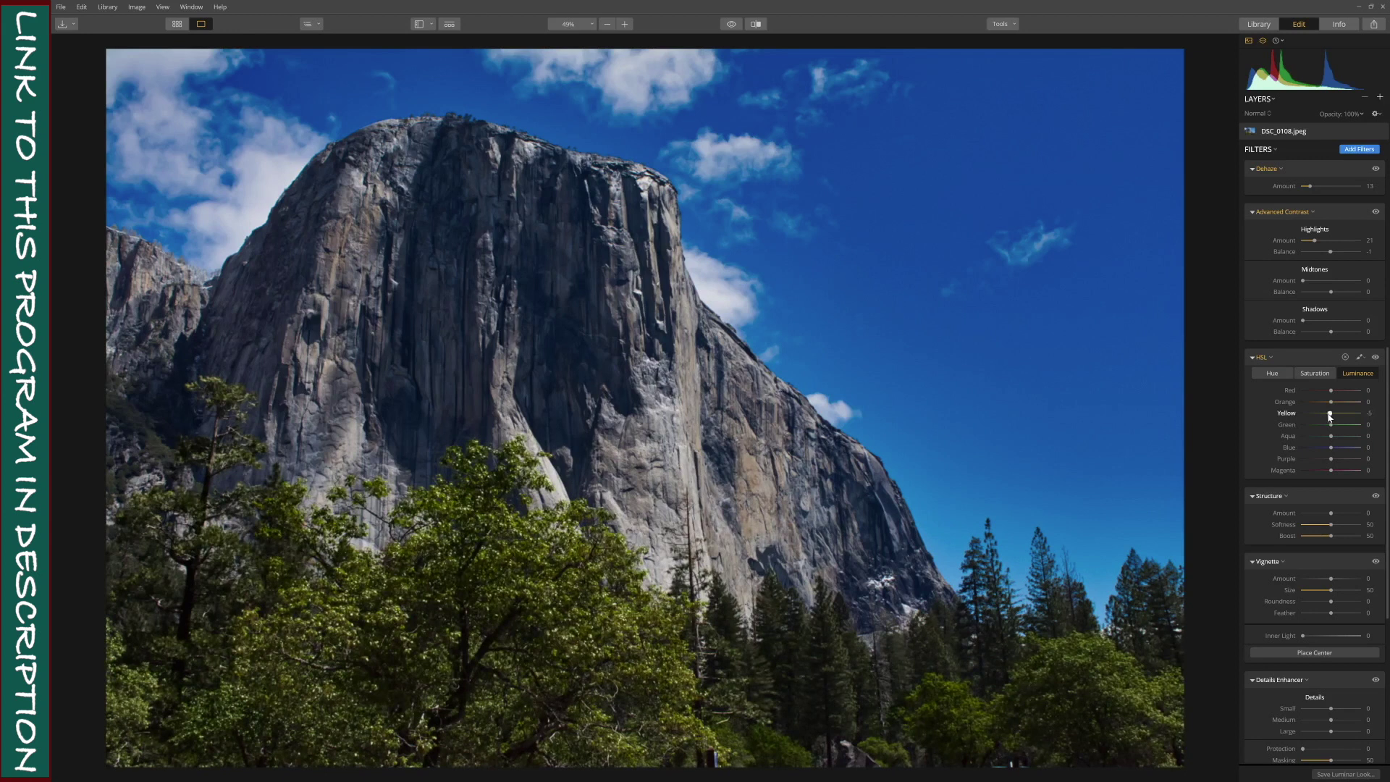
- Try the Vignette's inner light and an amount of -100, and set the vignette amount to -1
scroll(1331, 419, down, 3)
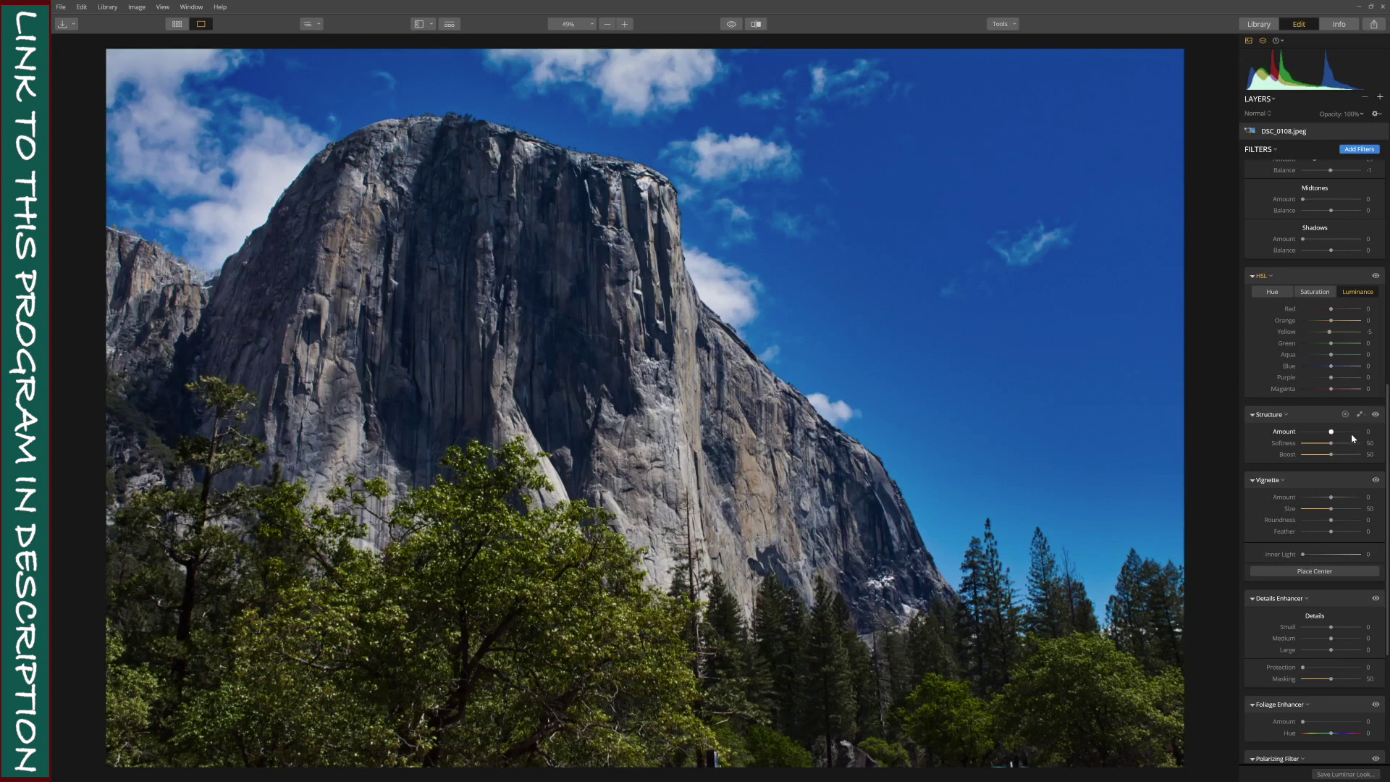
scroll(1318, 438, down, 3)
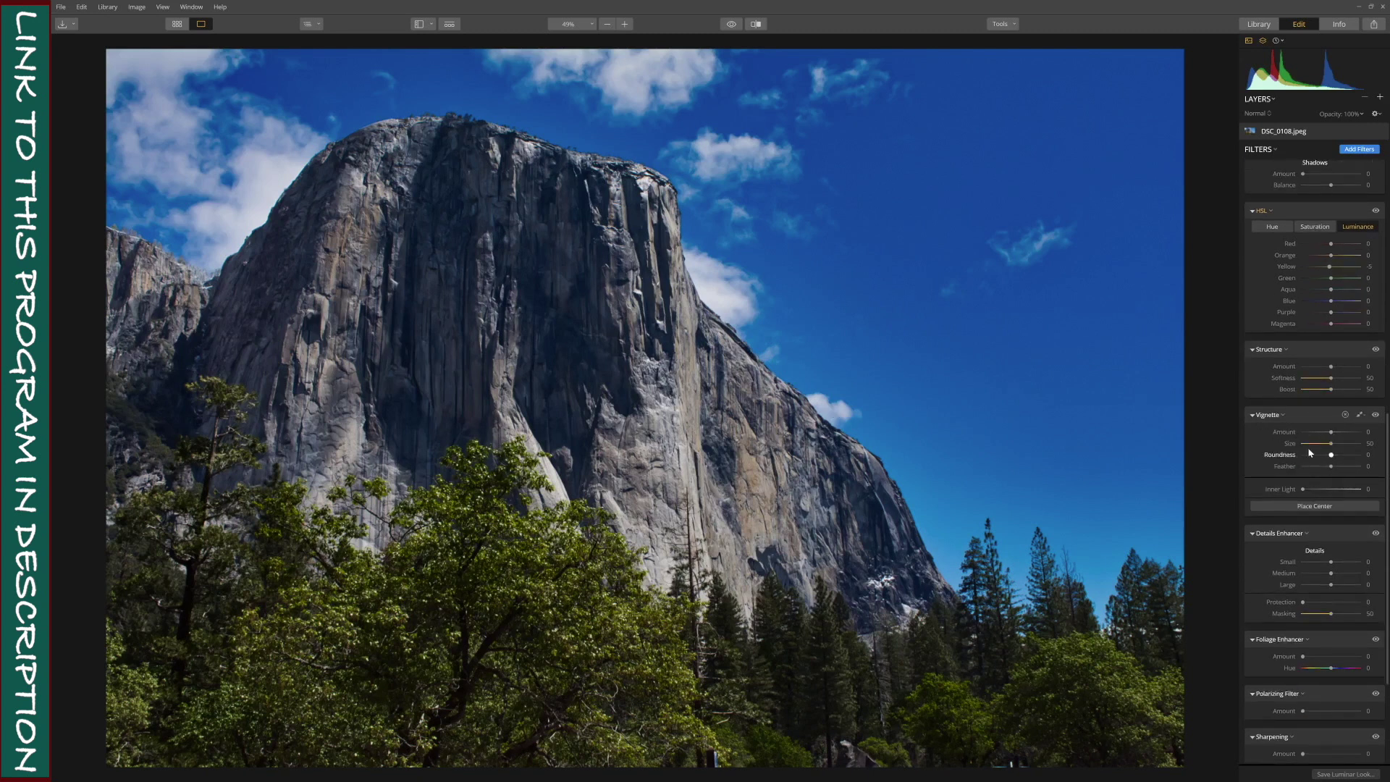
mouse_move(1331, 432)
mouse_down()
mouse_move(1353, 433)
mouse_move(1296, 439)
mouse_move(1333, 442)
mouse_up()
drag(1303, 492, 1346, 495)
drag(1331, 432, 1301, 436)
click(1345, 490)
drag(1304, 492, 1274, 495)
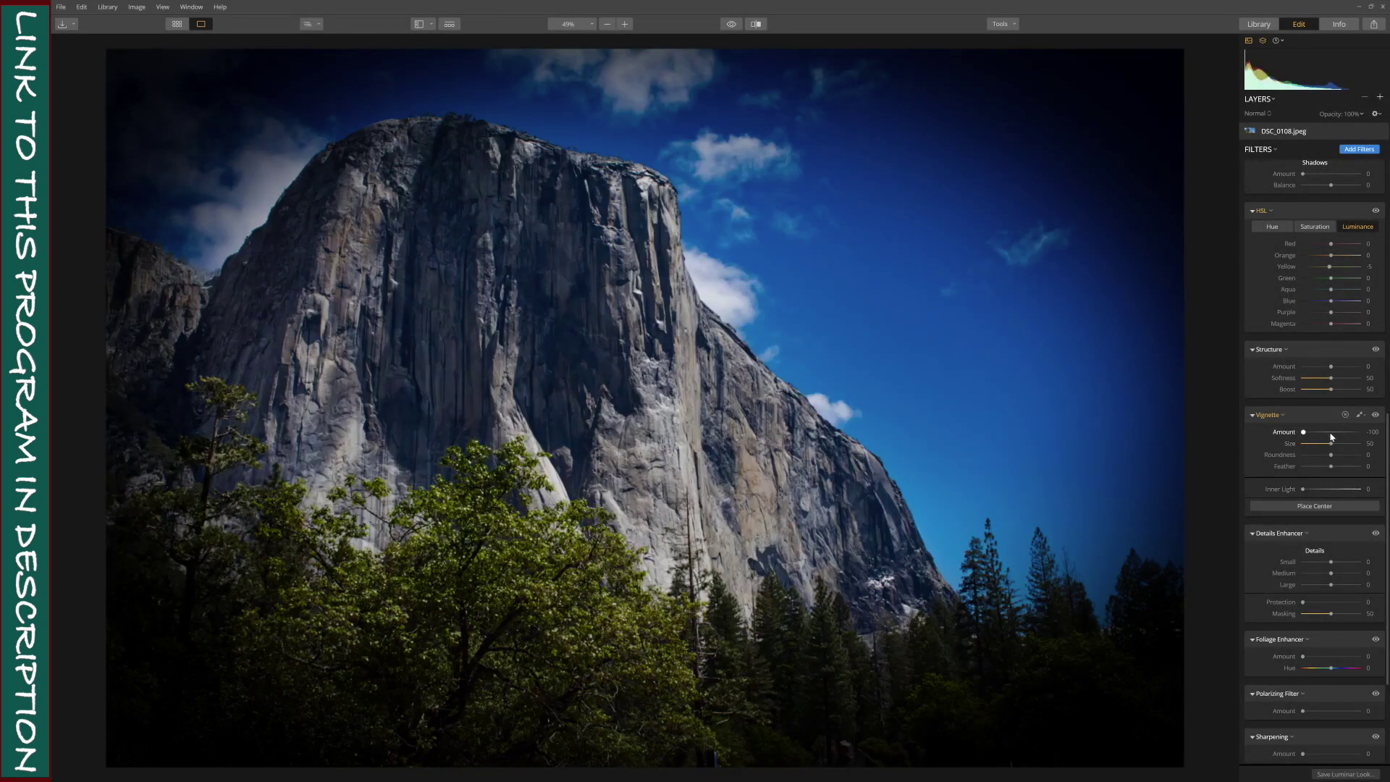
click(1330, 432)
- Set the Foliage Enhancer amount to 24 and its hue to -13
scroll(1333, 490, down, 3)
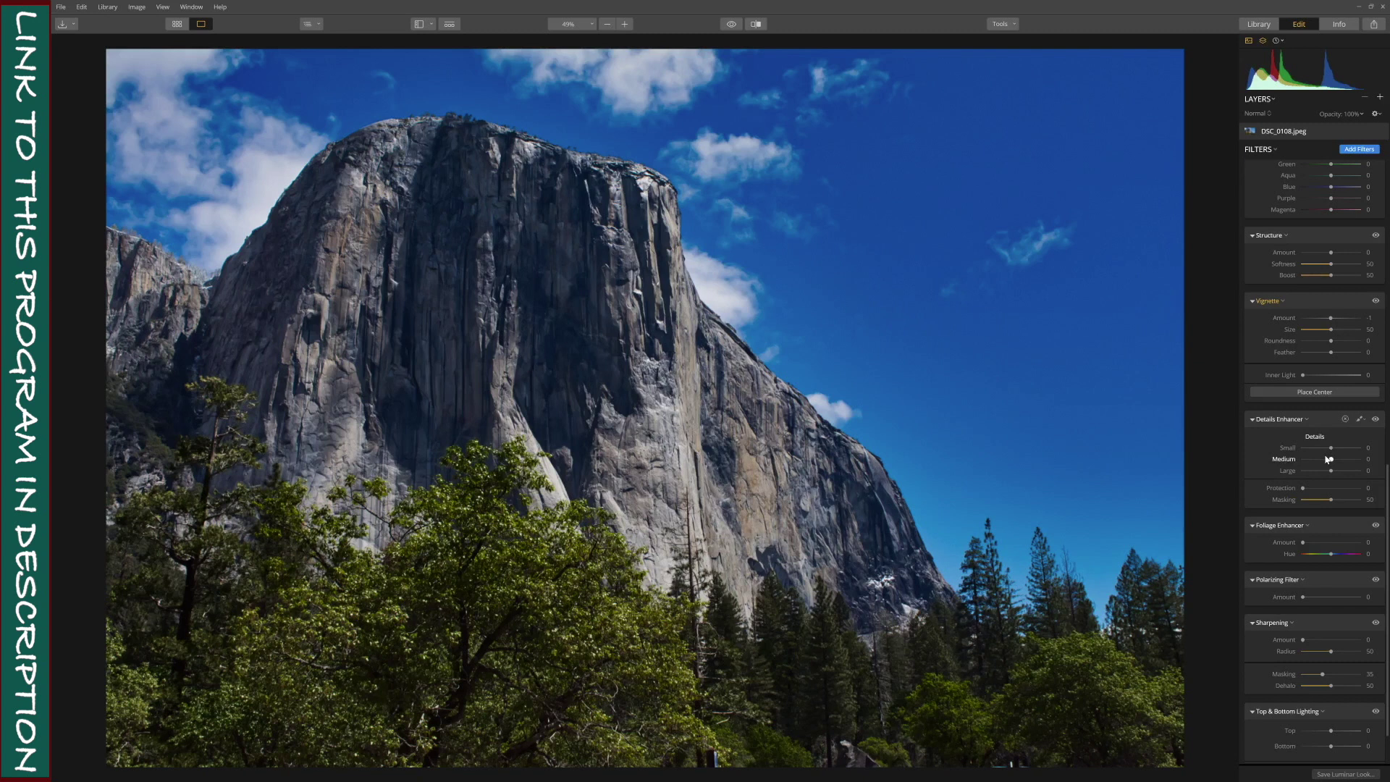
scroll(1329, 459, down, 2)
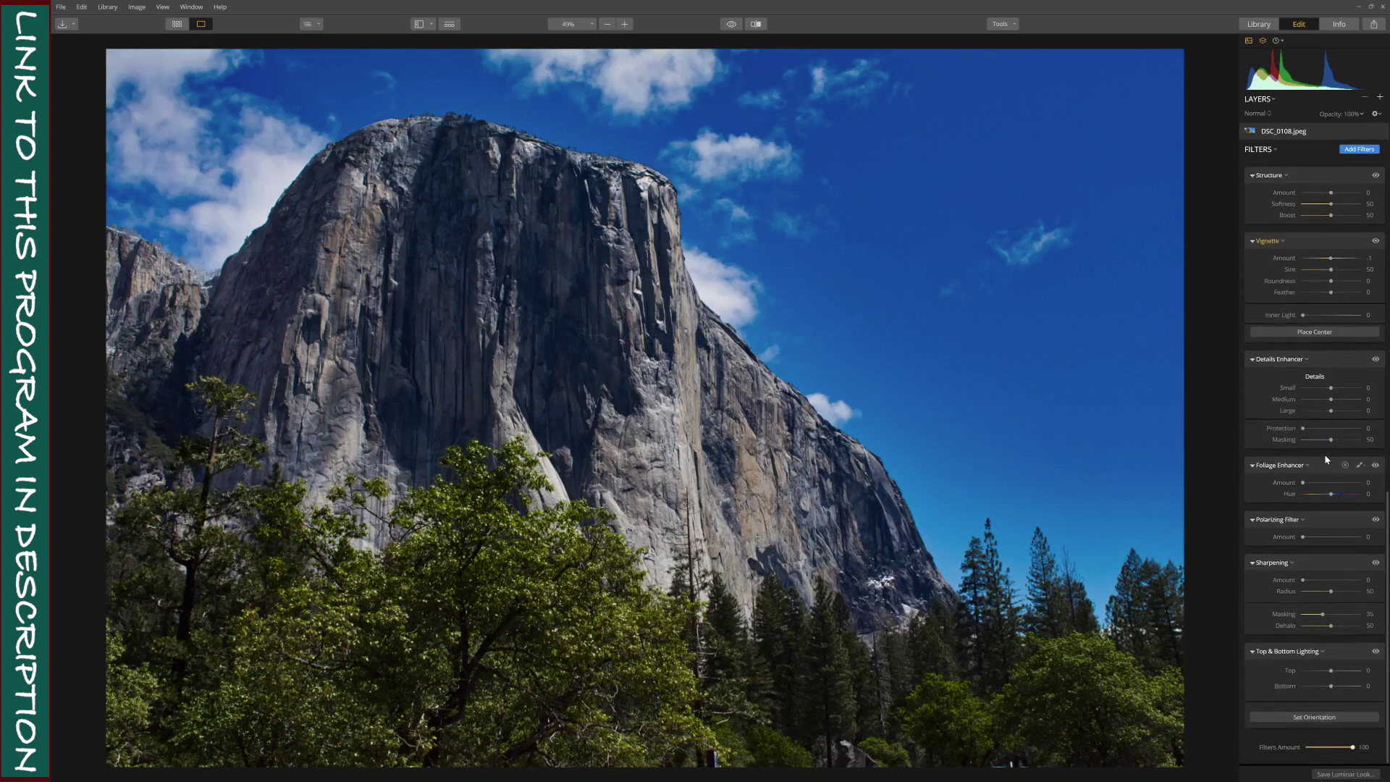
mouse_move(1305, 483)
mouse_down()
mouse_move(1366, 491)
mouse_move(1308, 491)
mouse_up()
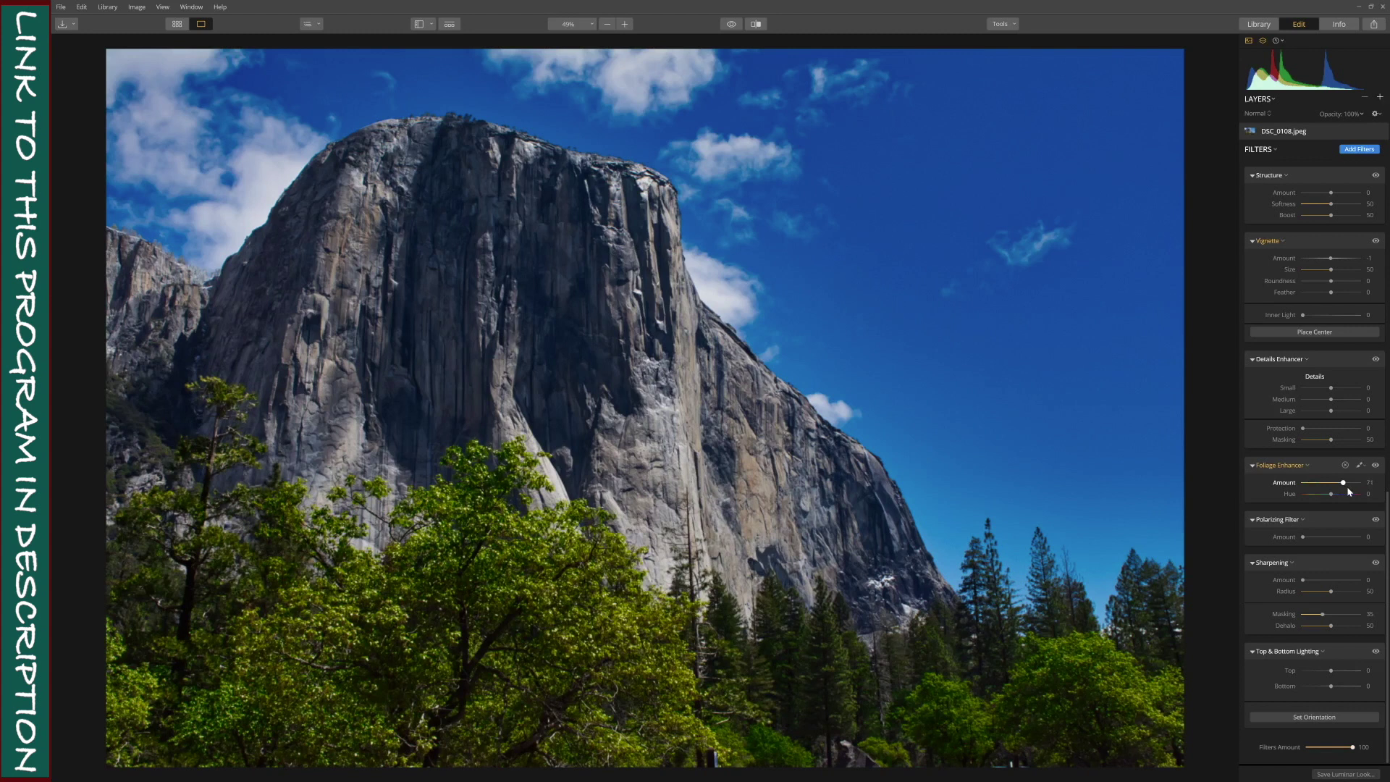
drag(1321, 489, 1320, 491)
drag(1331, 494, 1359, 499)
drag(1276, 501, 1330, 499)
- Try the Polarizing Filter at an amount of 100 and return it to 0
drag(1304, 537, 1373, 543)
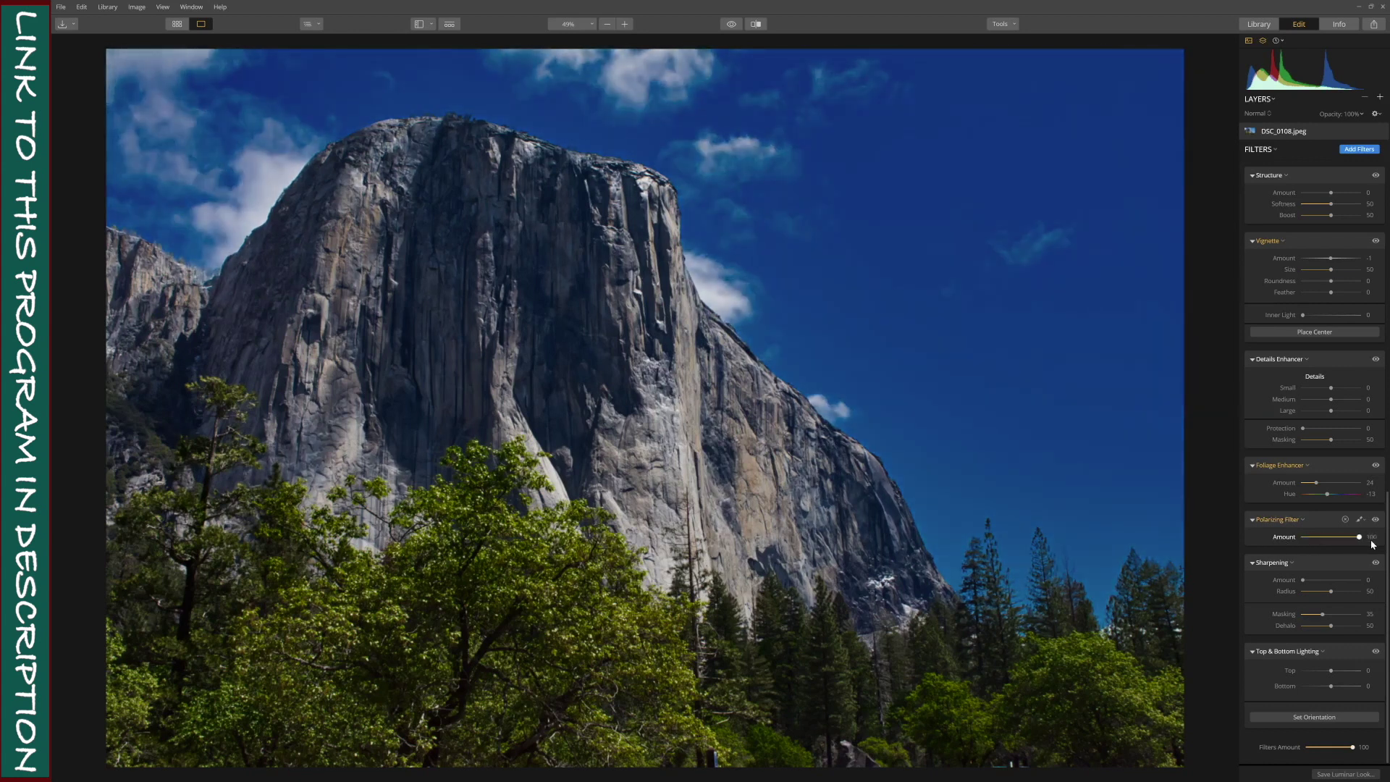
mouse_move(1356, 543)
mouse_down()
mouse_move(1322, 549)
mouse_move(1381, 549)
mouse_up()
drag(1371, 540, 1286, 540)
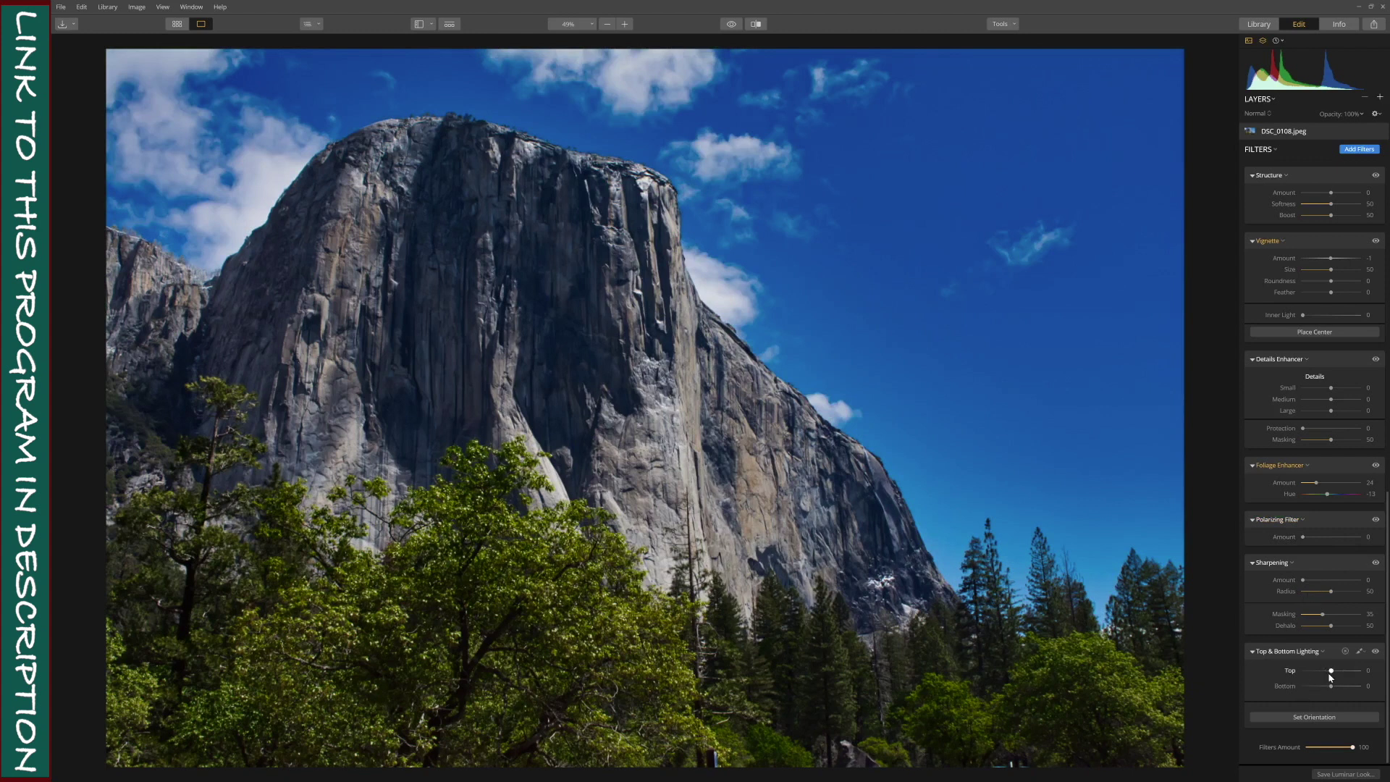
- Reset all filters applied to the photo
scroll(1321, 662, up, 8)
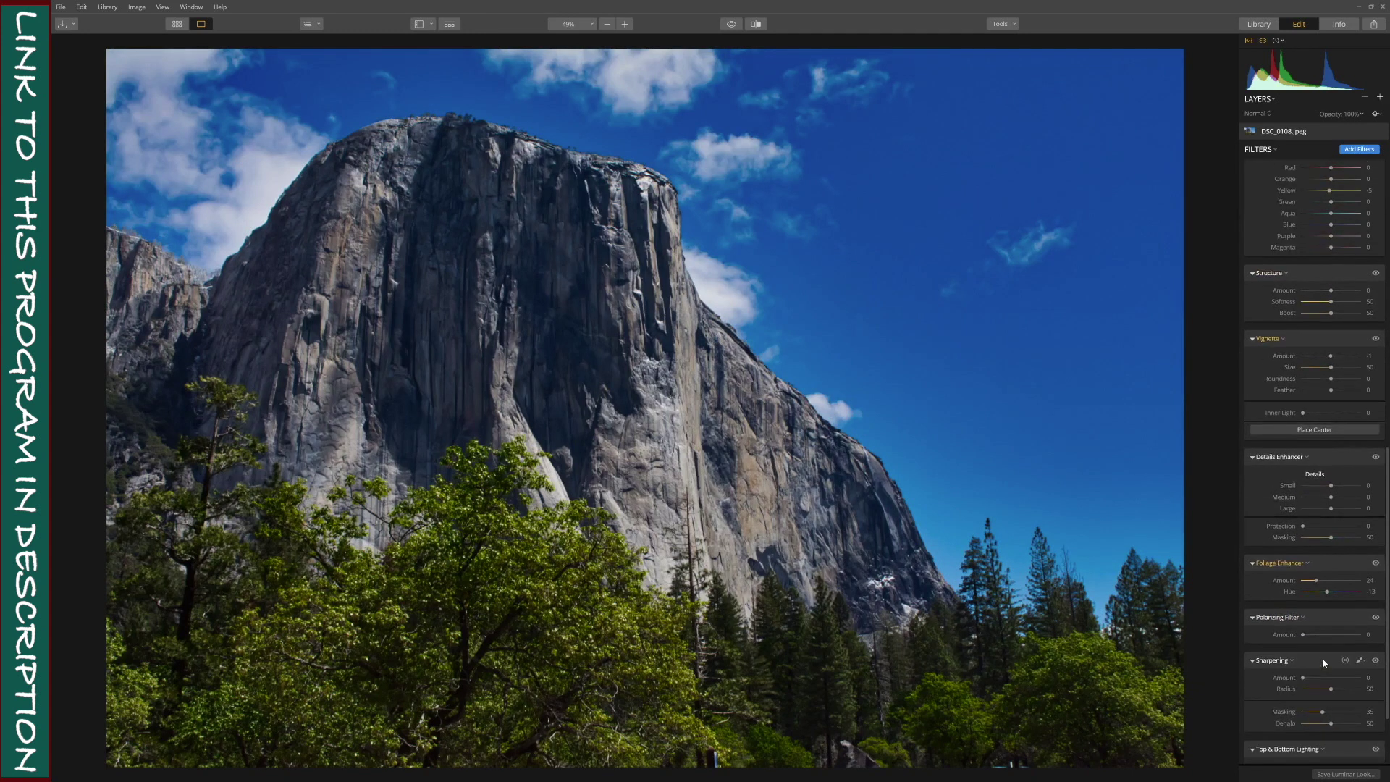
scroll(1324, 662, up, 12)
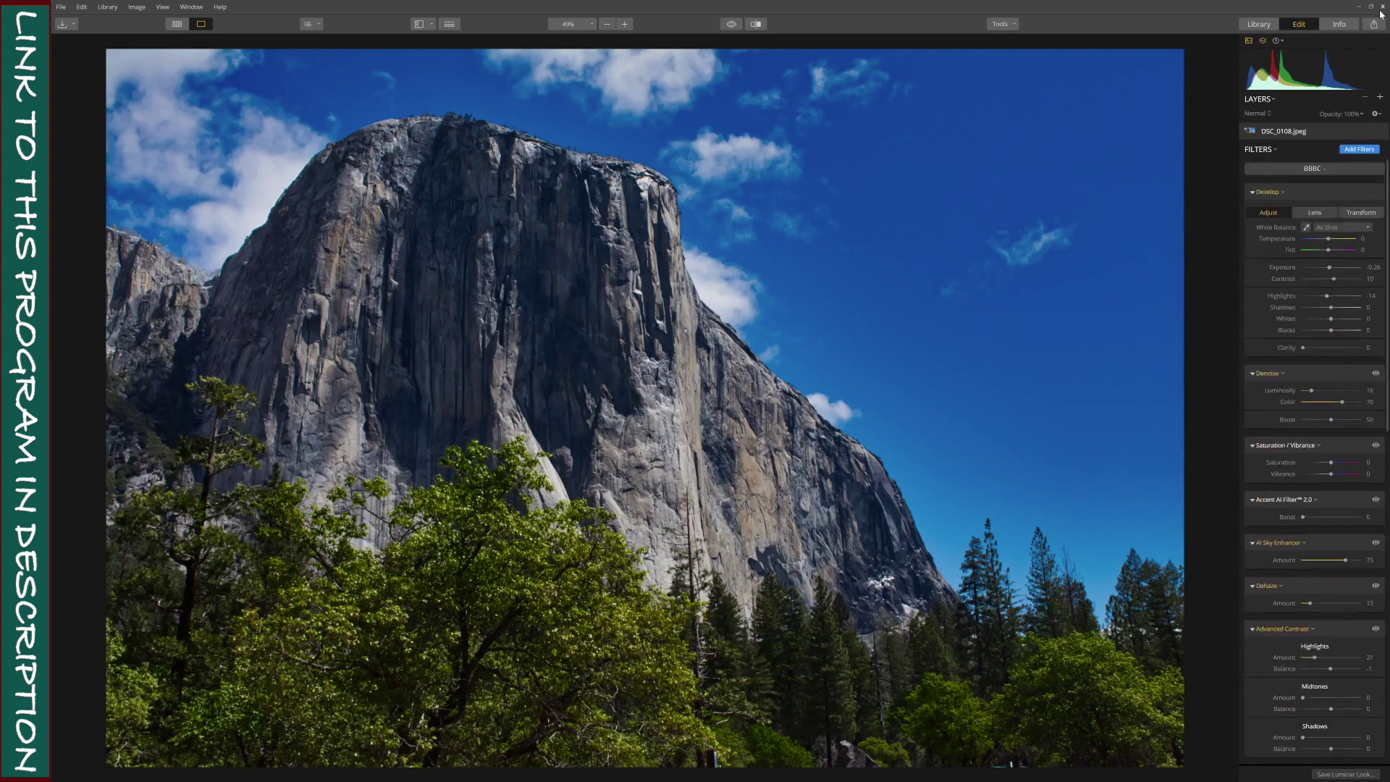
click(1277, 150)
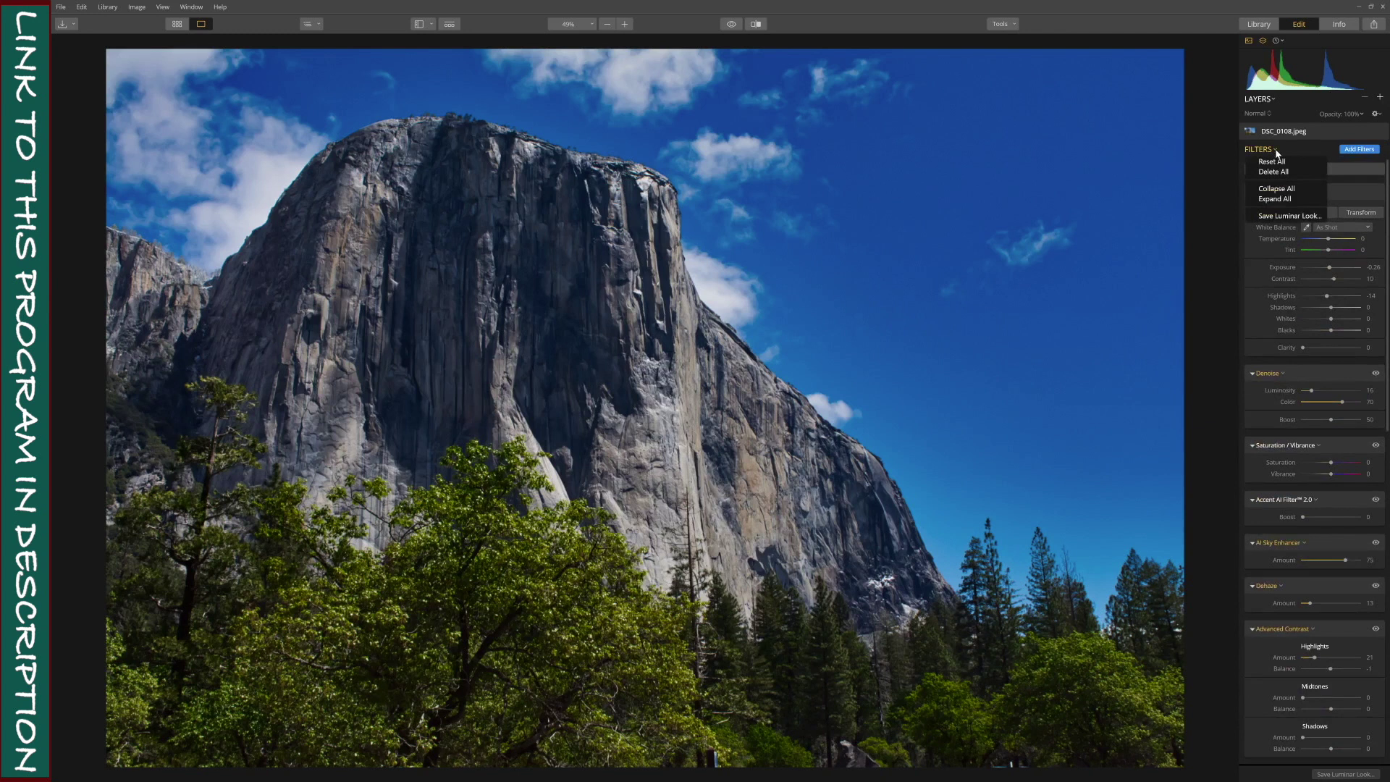
click(1277, 151)
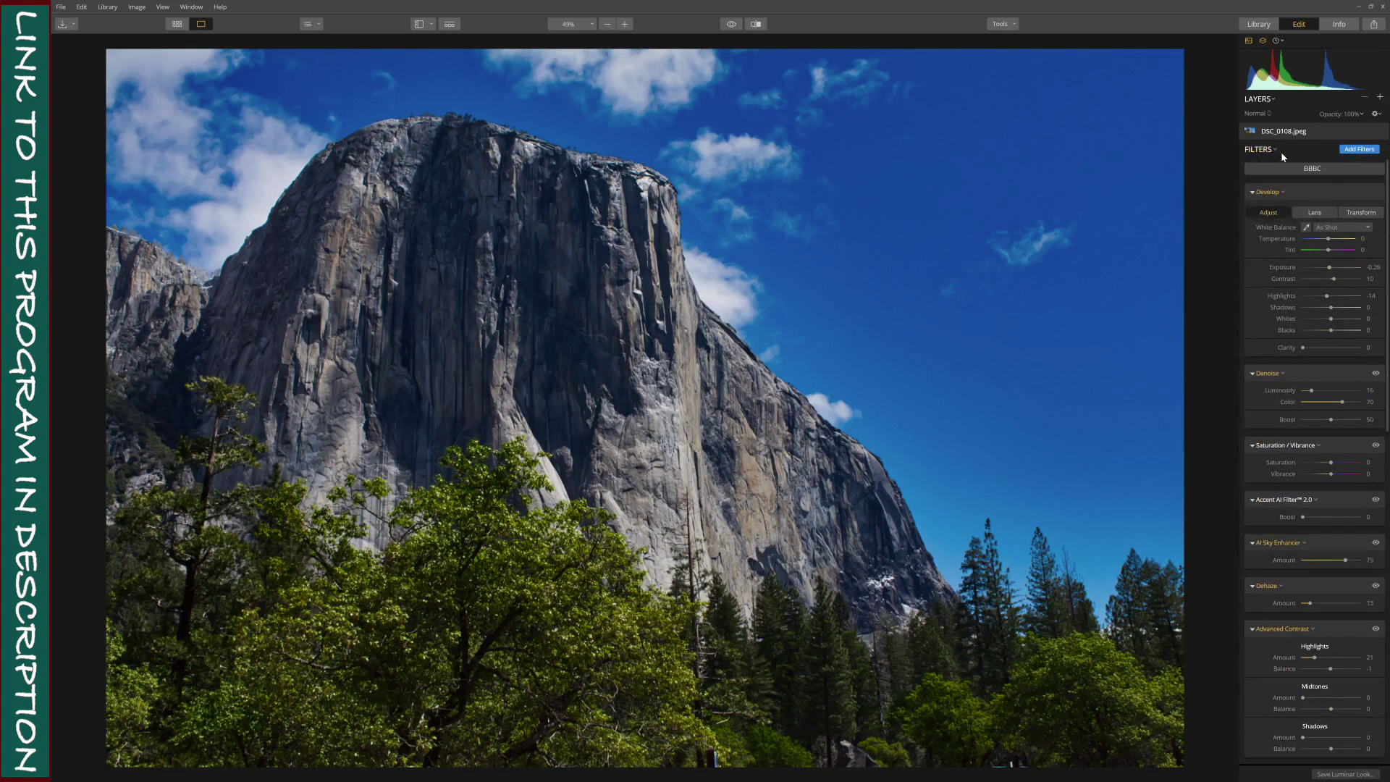
click(1278, 150)
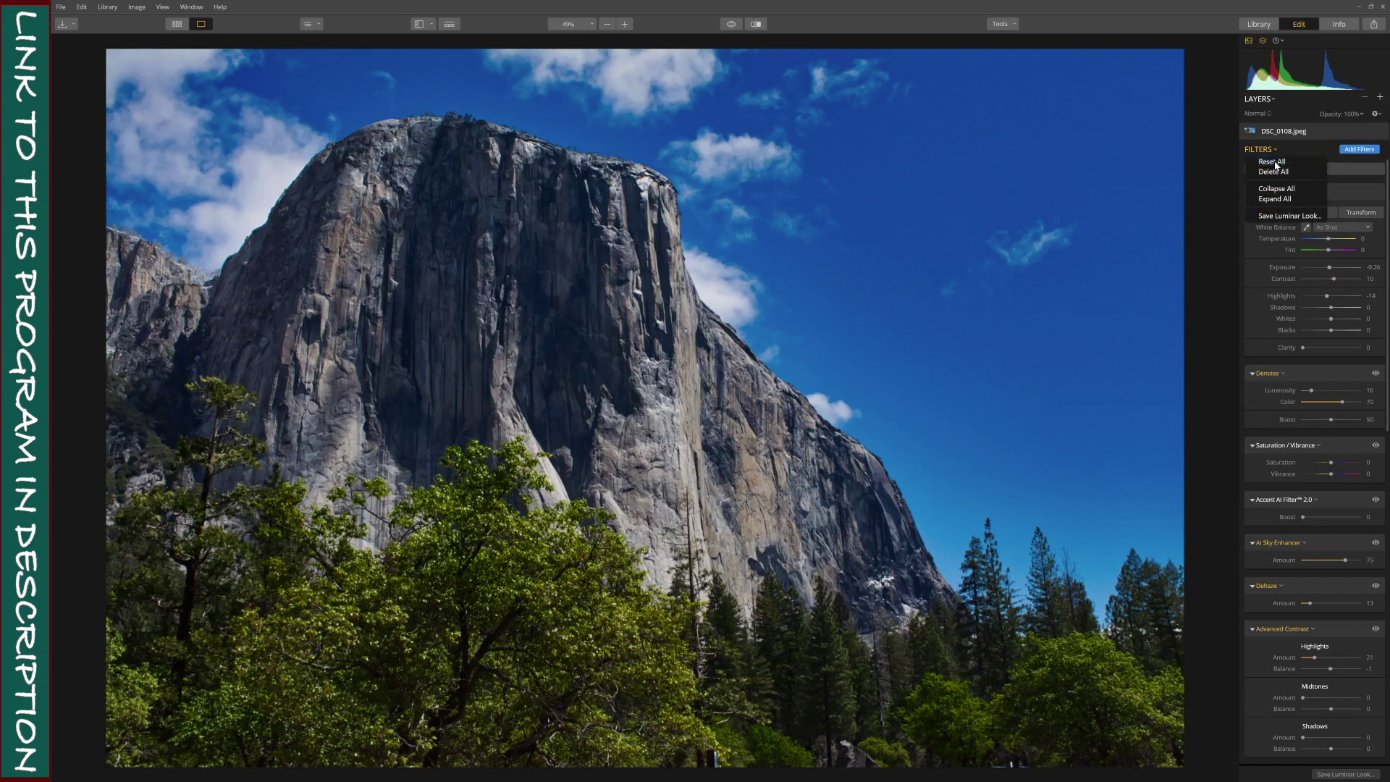
click(1275, 162)
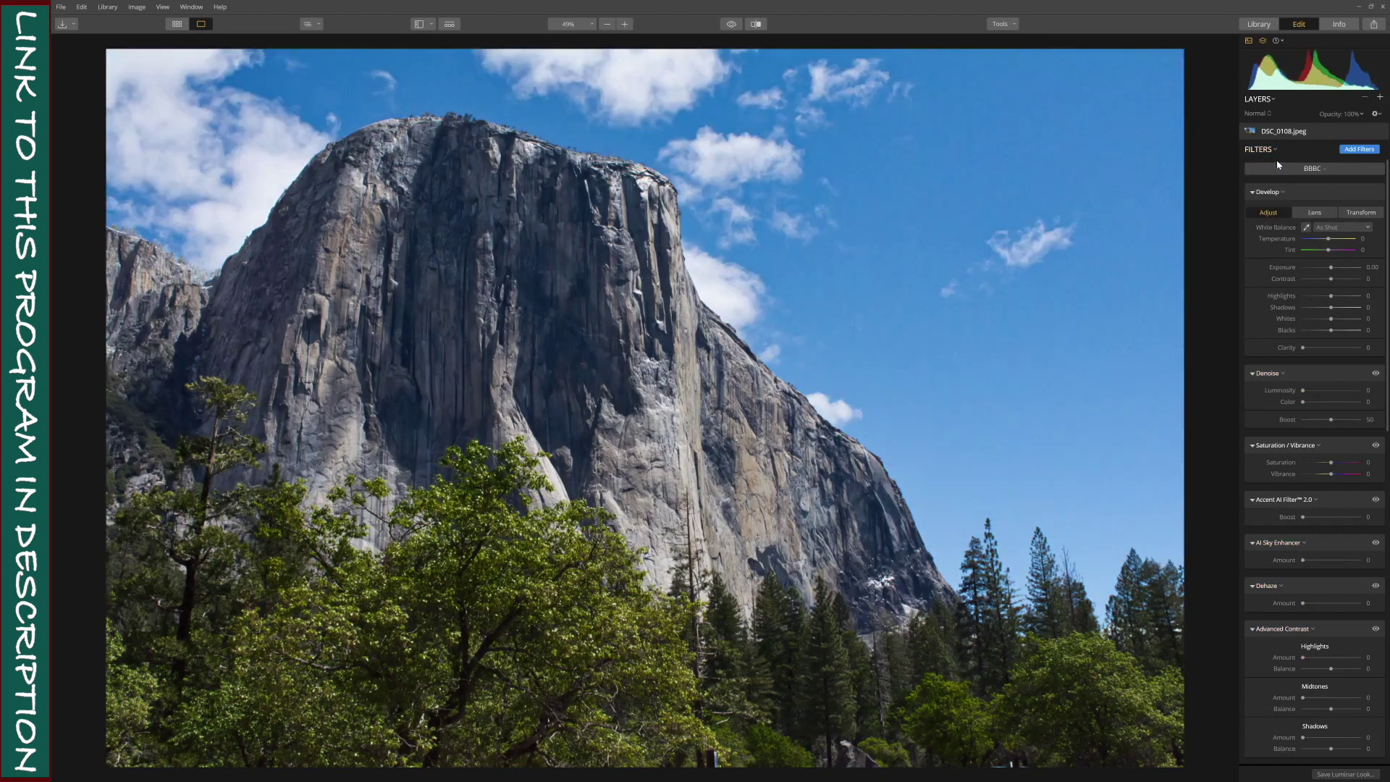
- Show the Luminar Looks and apply the Landscape B&W look to the photo
click(1277, 149)
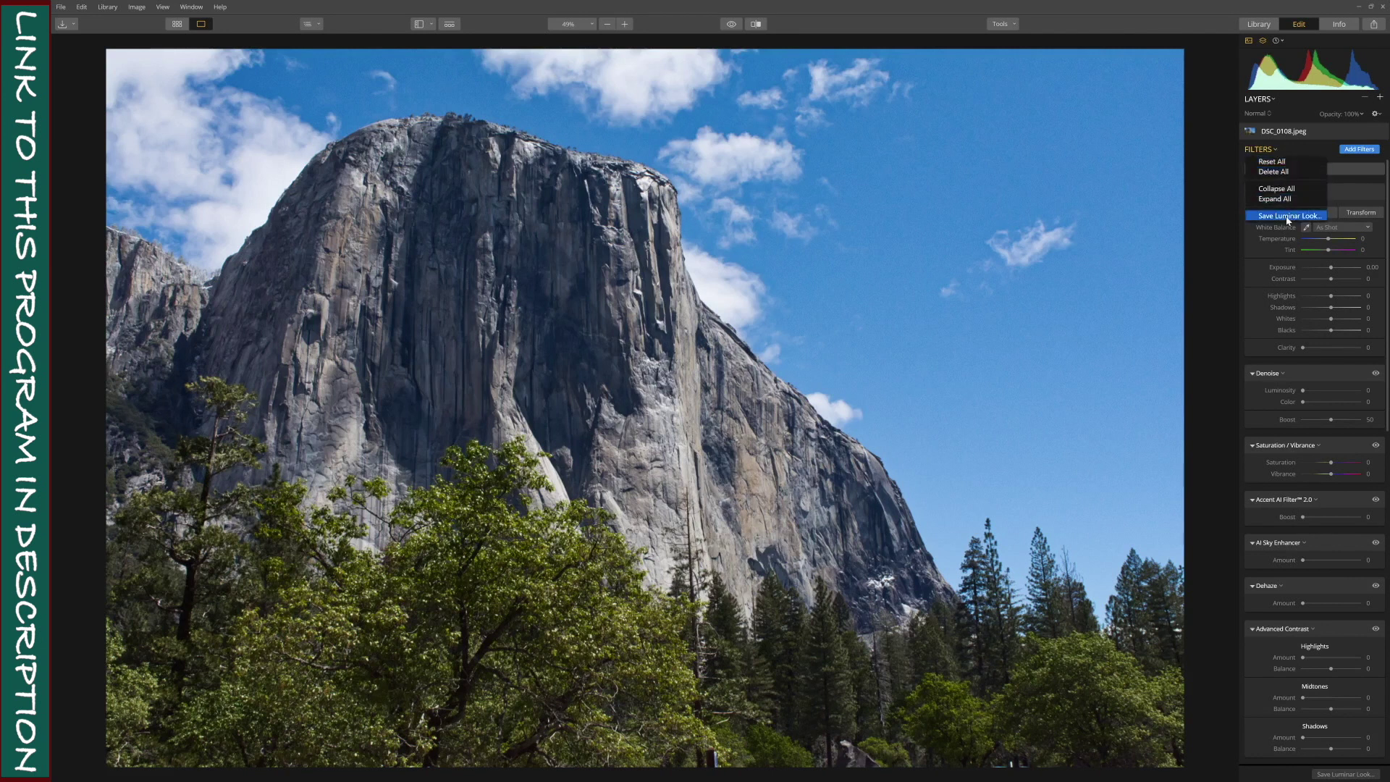
click(449, 24)
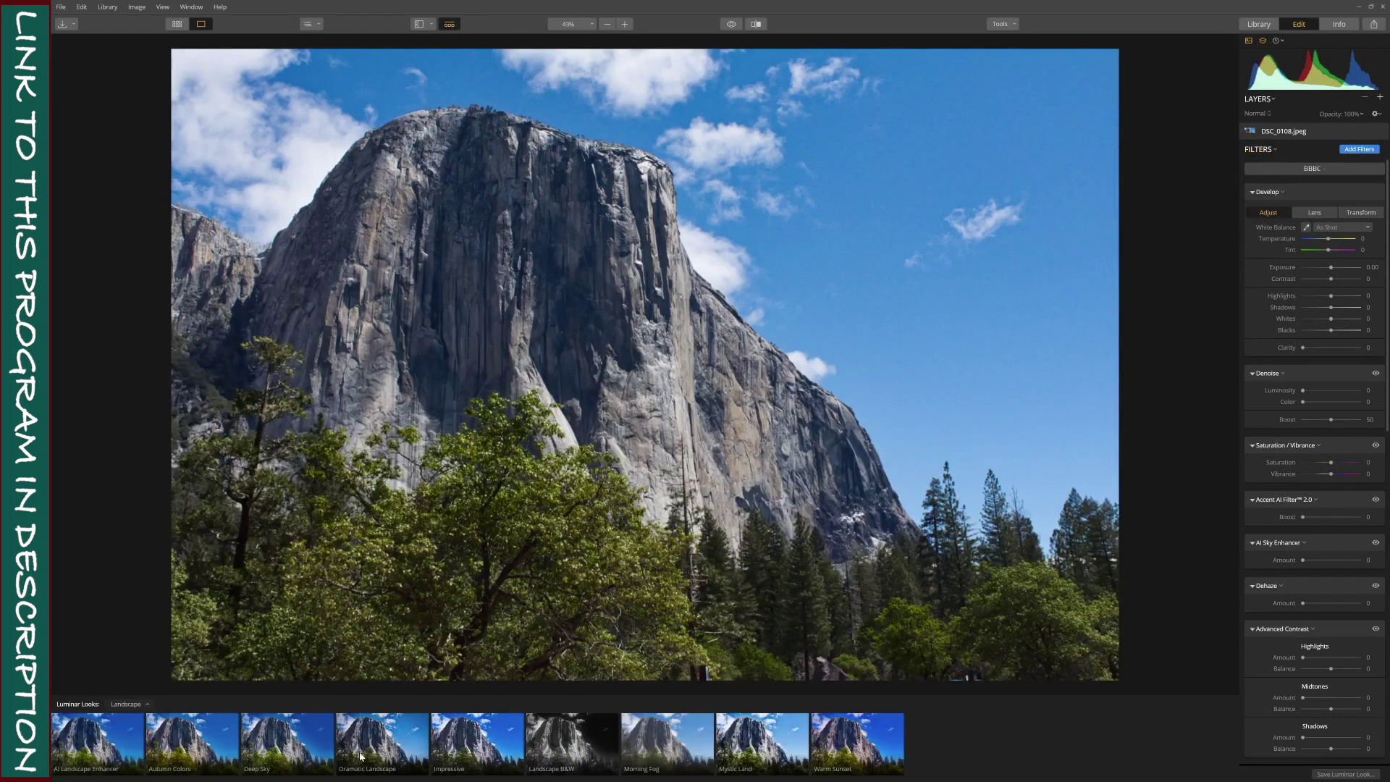
click(598, 739)
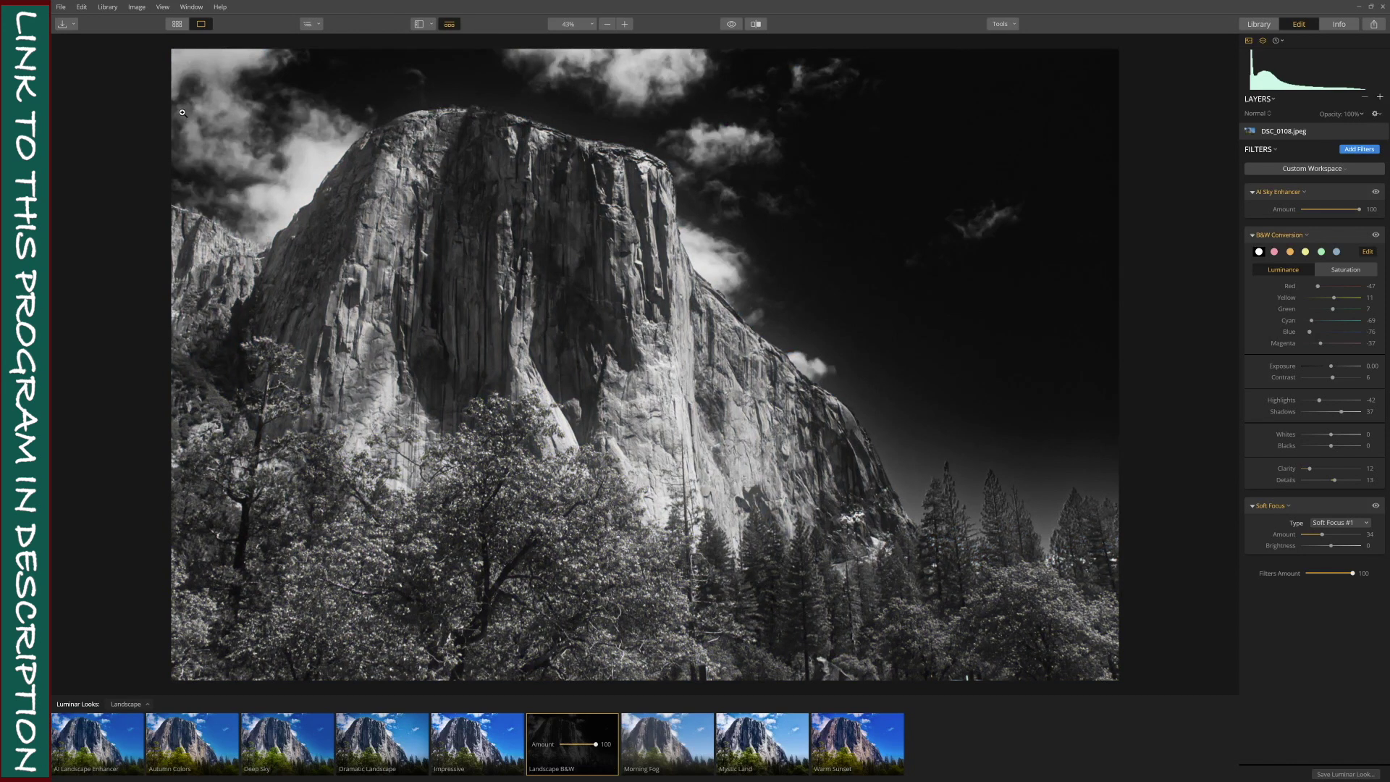
- Reset the black-and-white look's filters and apply the AI Landscape Enhancer look
click(1276, 149)
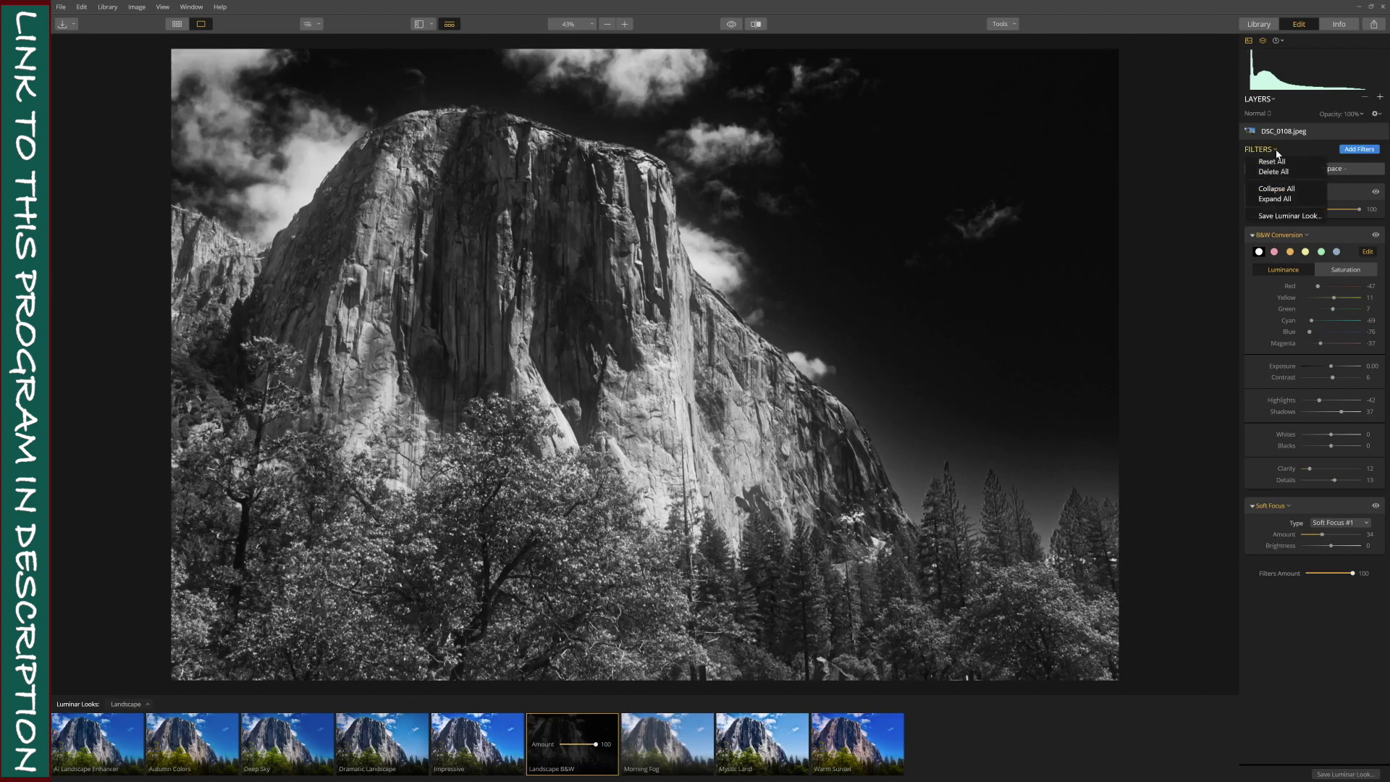
click(1276, 158)
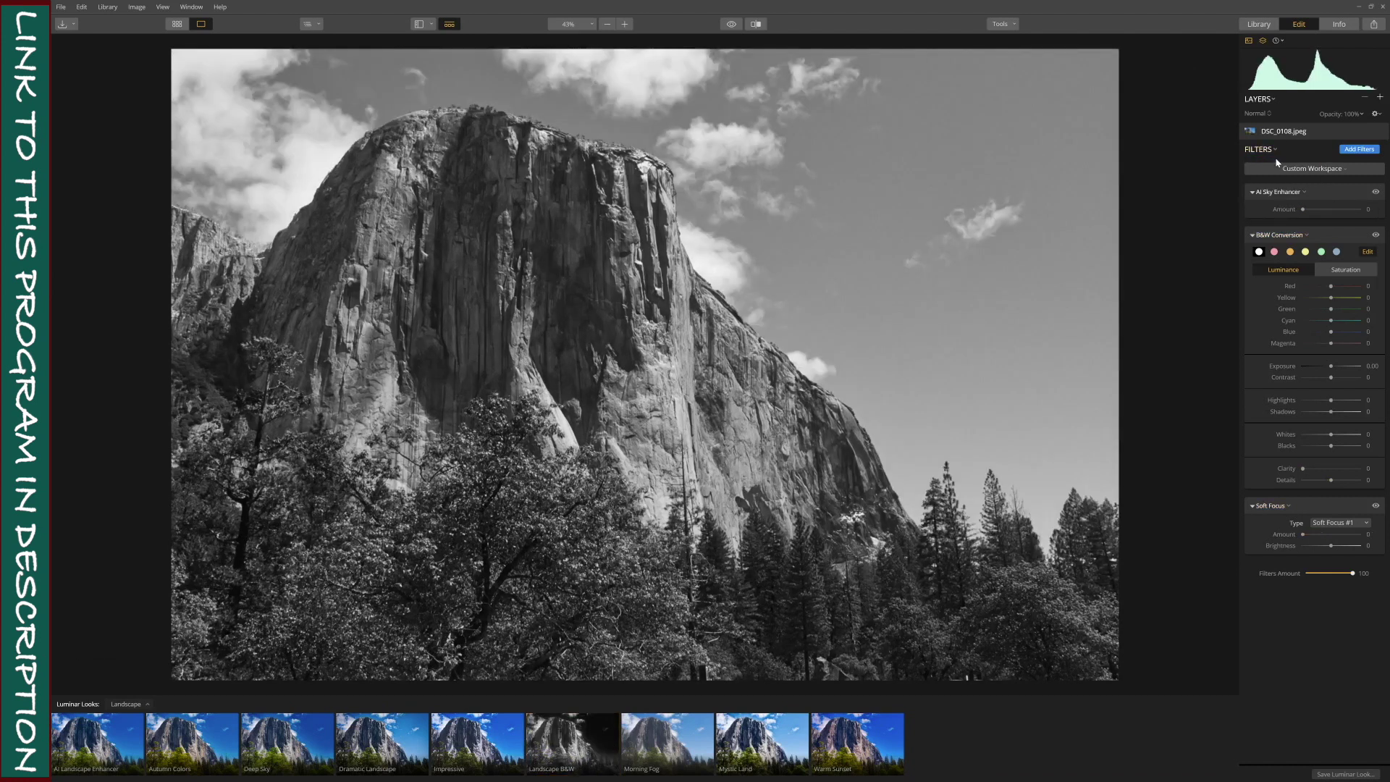
click(1339, 171)
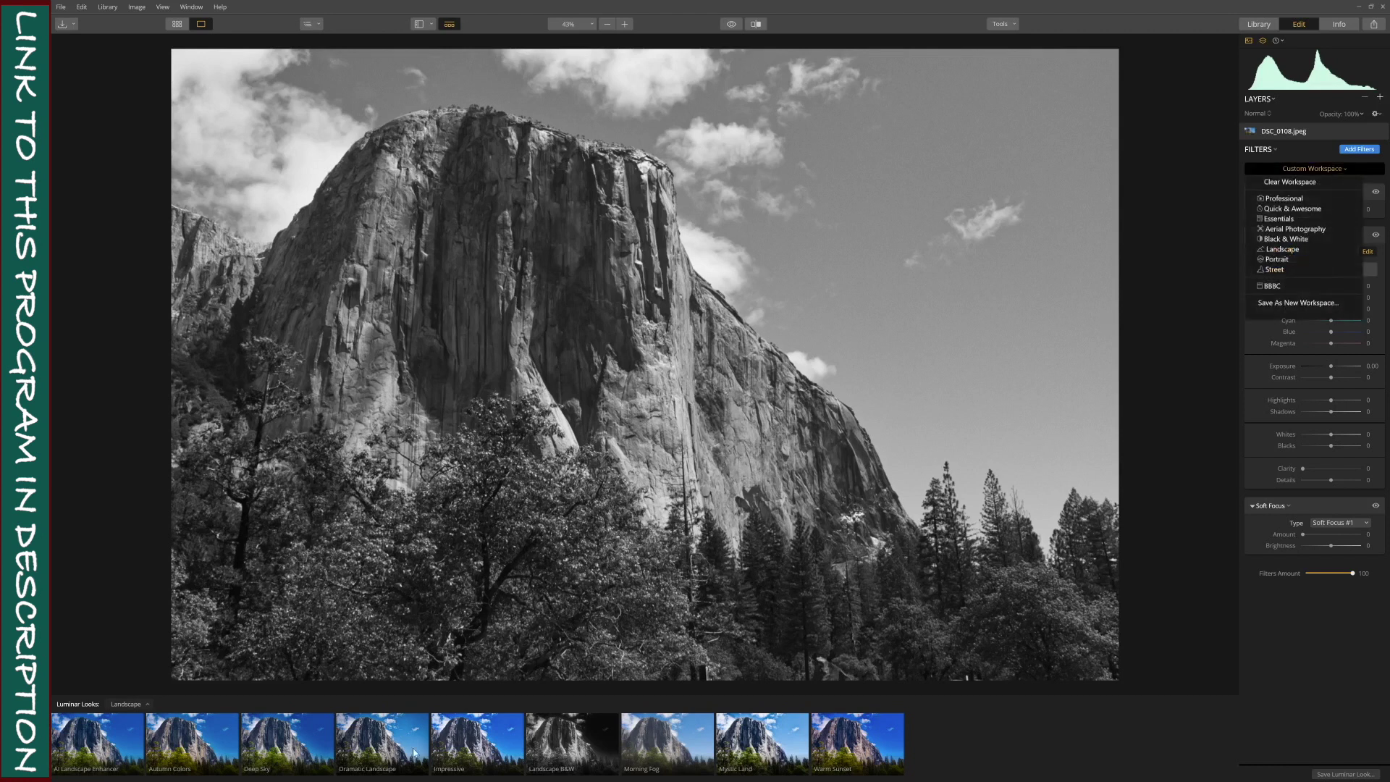
click(82, 751)
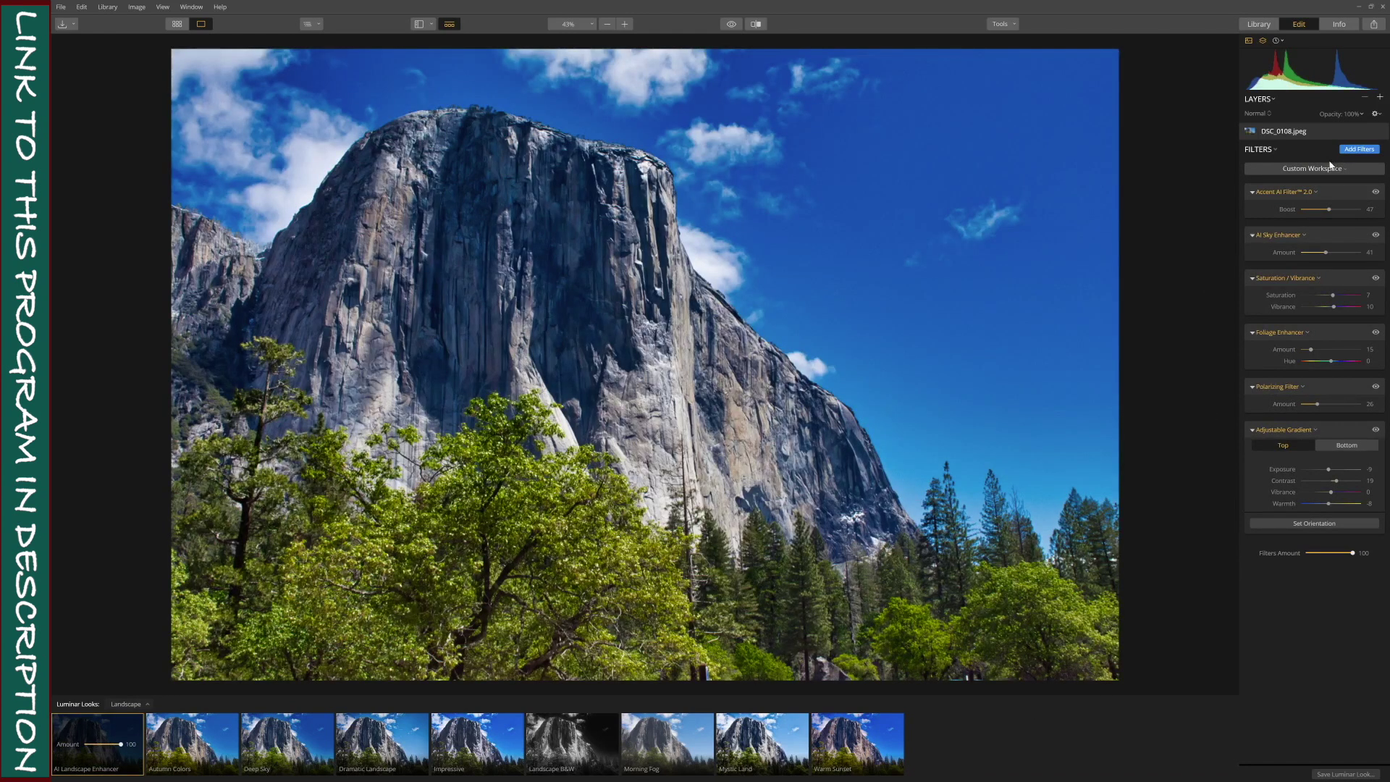
- Switch to the BBBC filter workspace and reset all its filters
click(1336, 171)
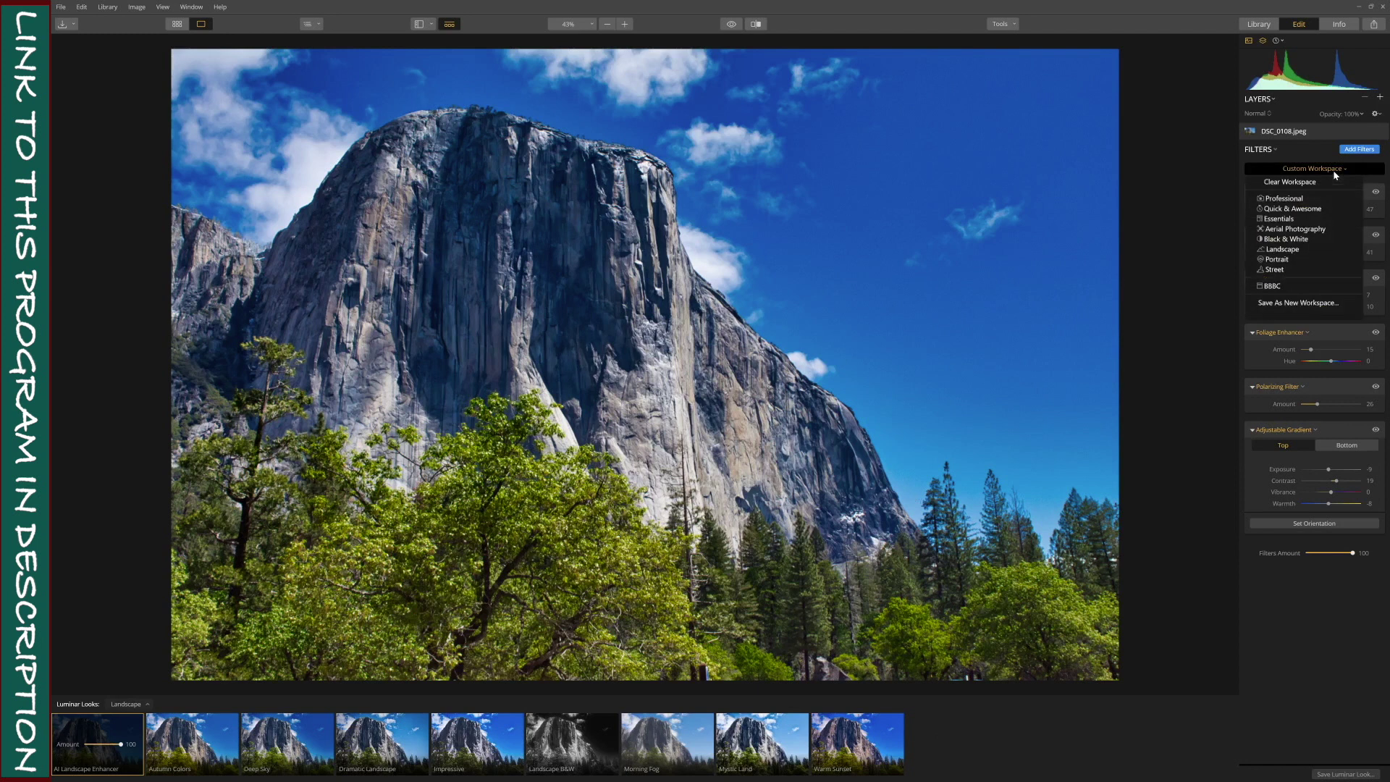
click(1293, 285)
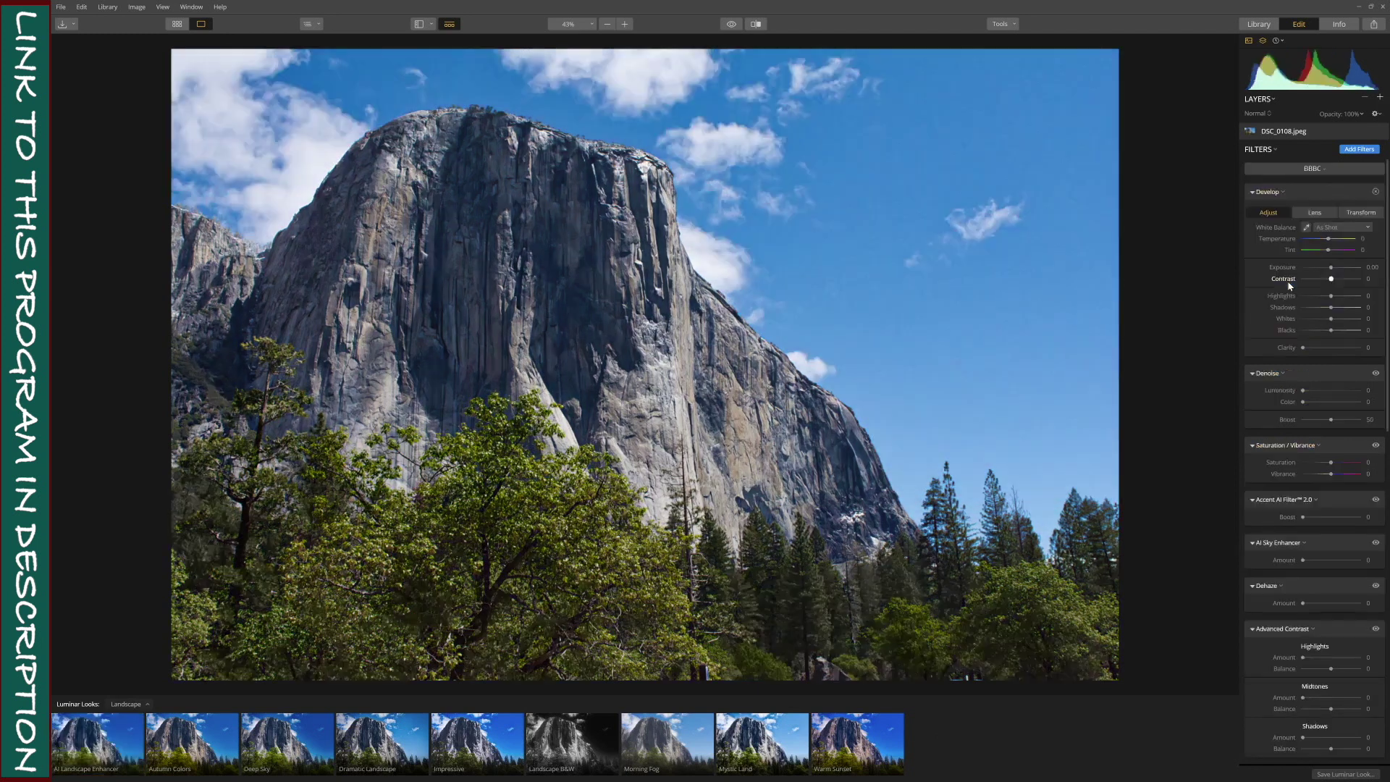
click(1277, 150)
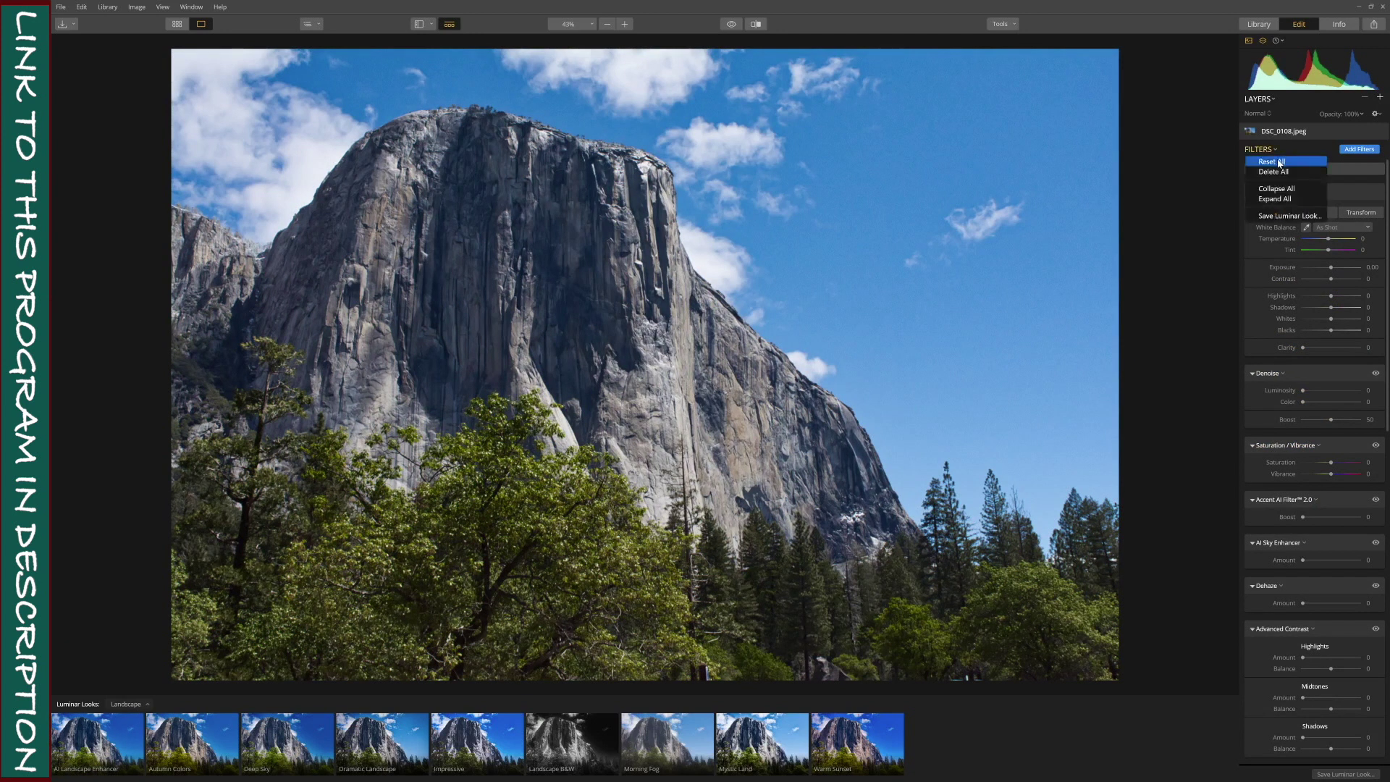
click(1277, 158)
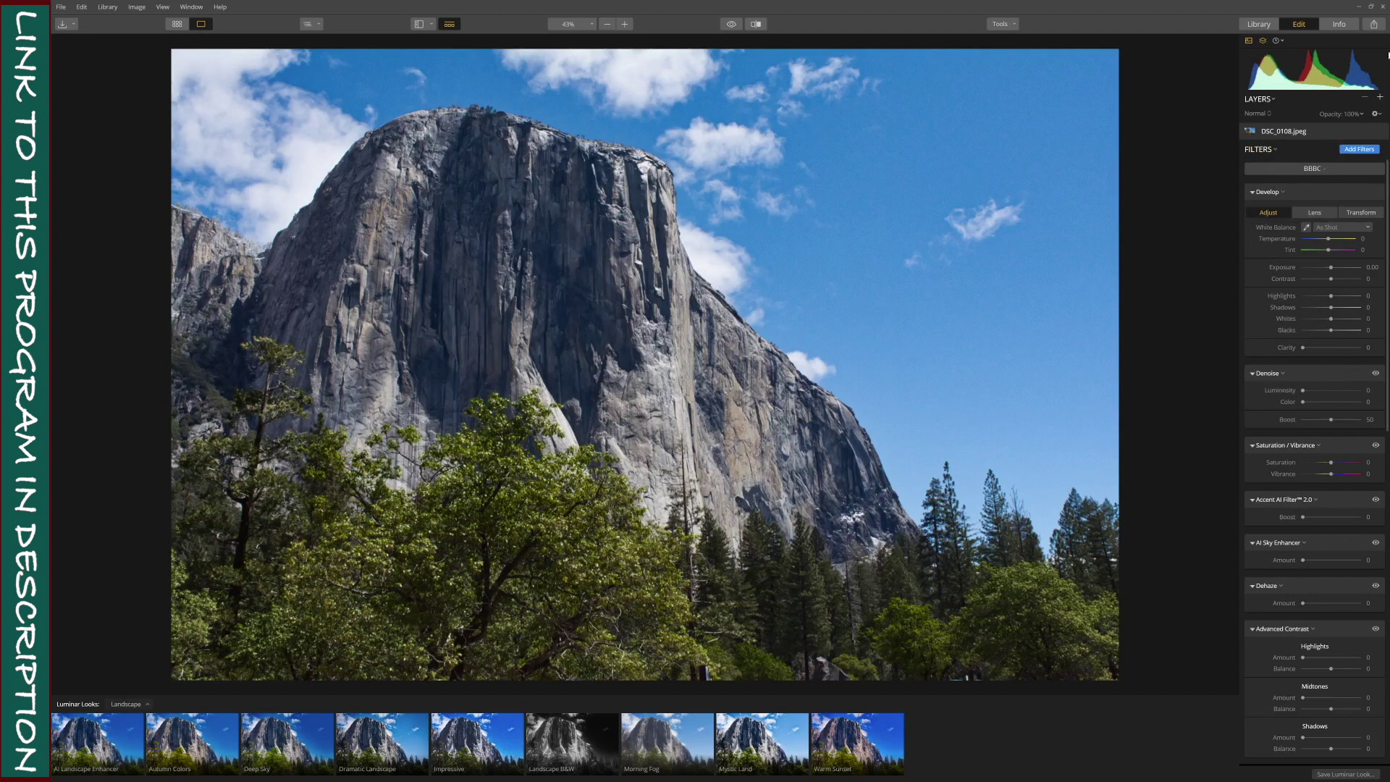
- Open the filters catalog and look through the filters in the BBBC workspace
click(1361, 149)
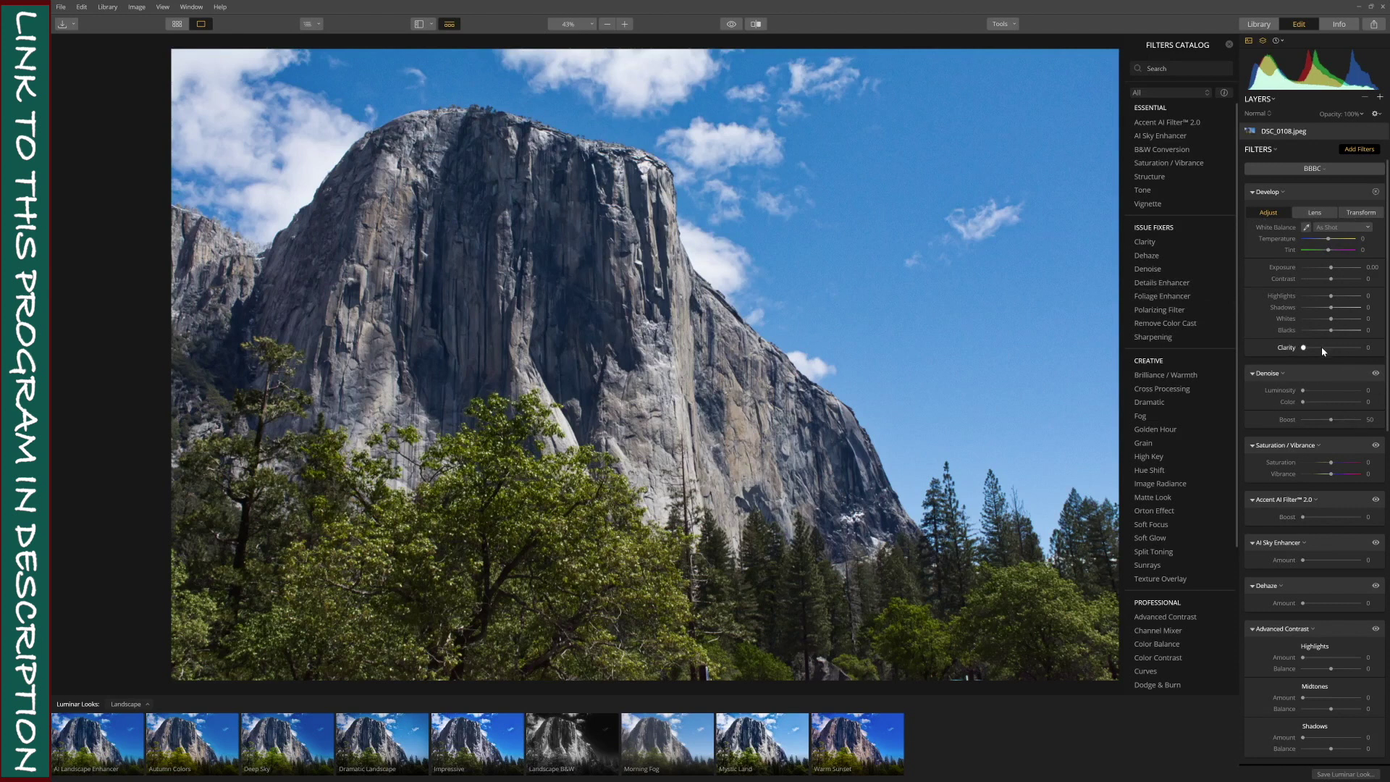
scroll(1318, 434, down, 10)
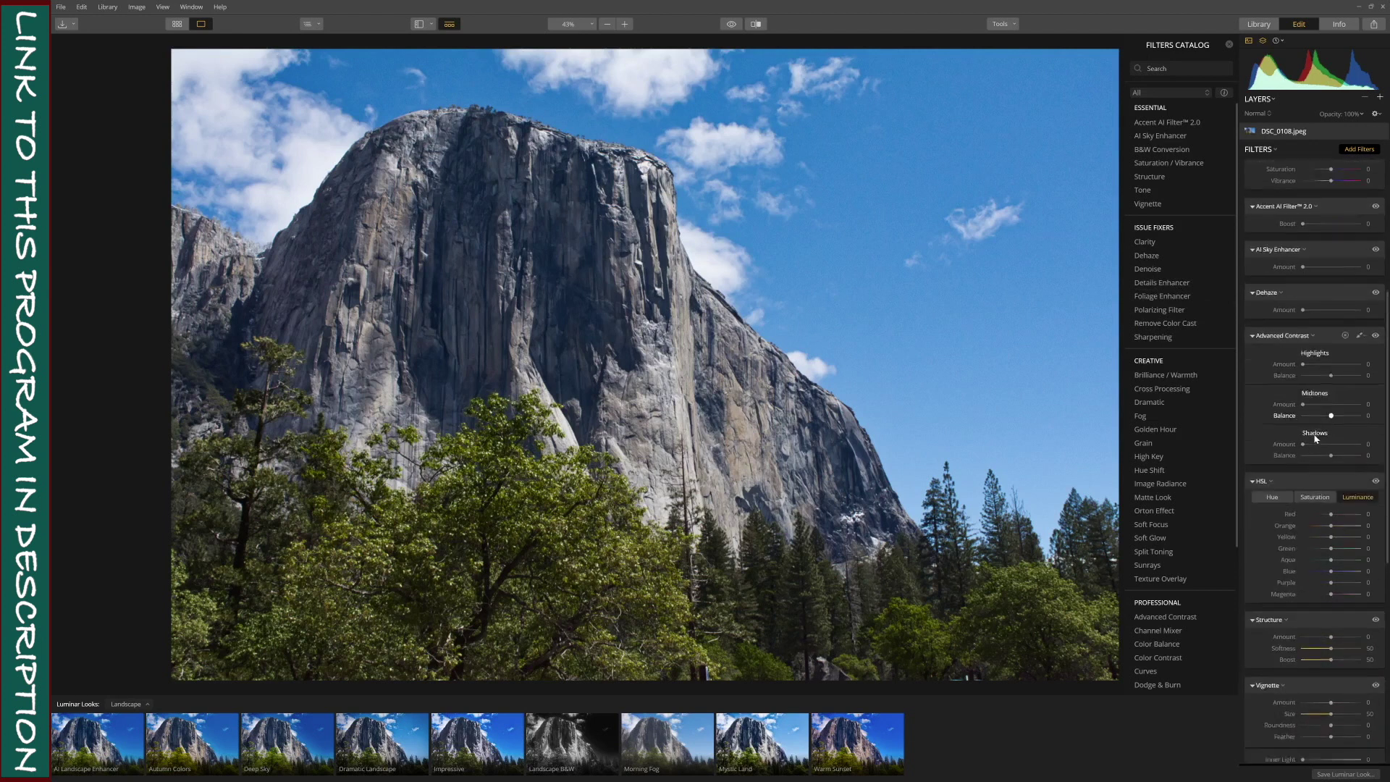
scroll(1316, 434, down, 7)
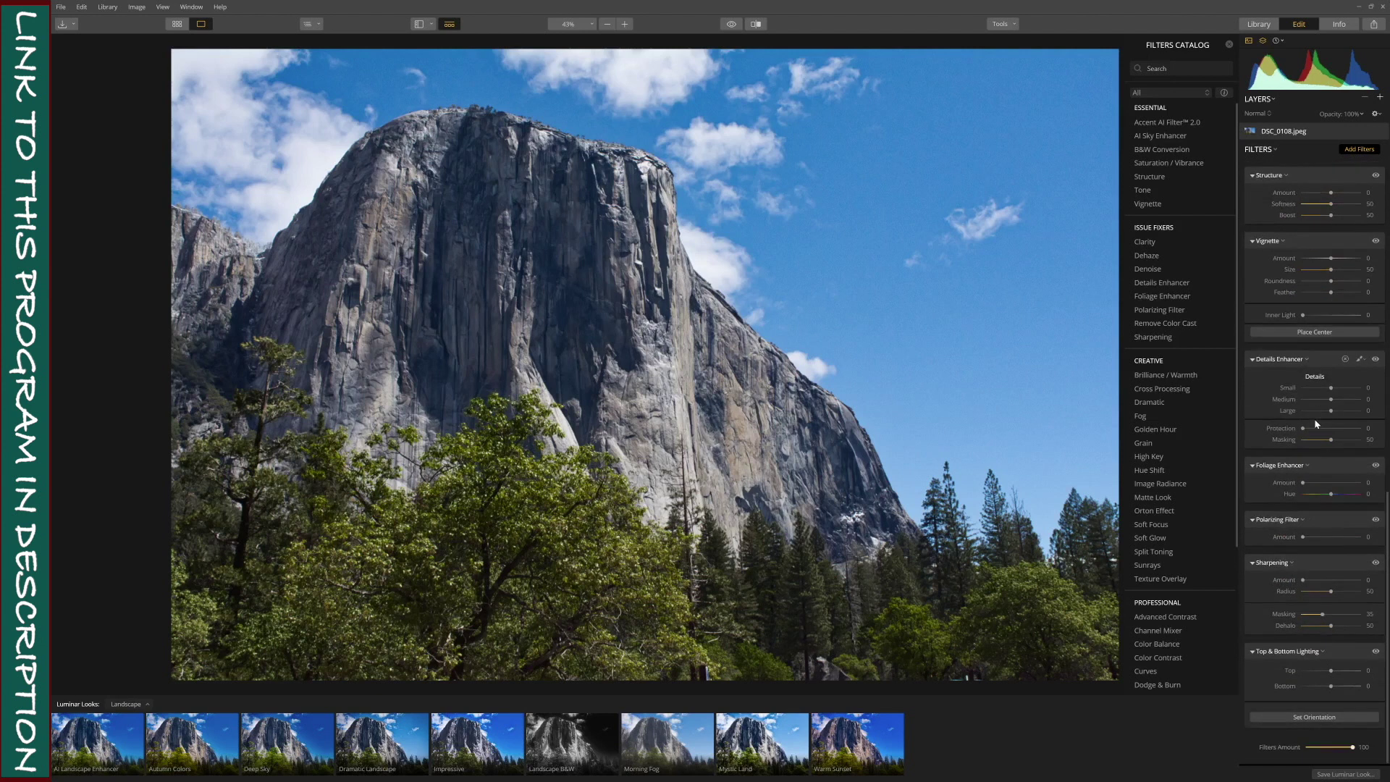
- Try the Brilliance / Warmth filter with reduced Vividness and Warmth at 100, and remove the filter
click(1184, 376)
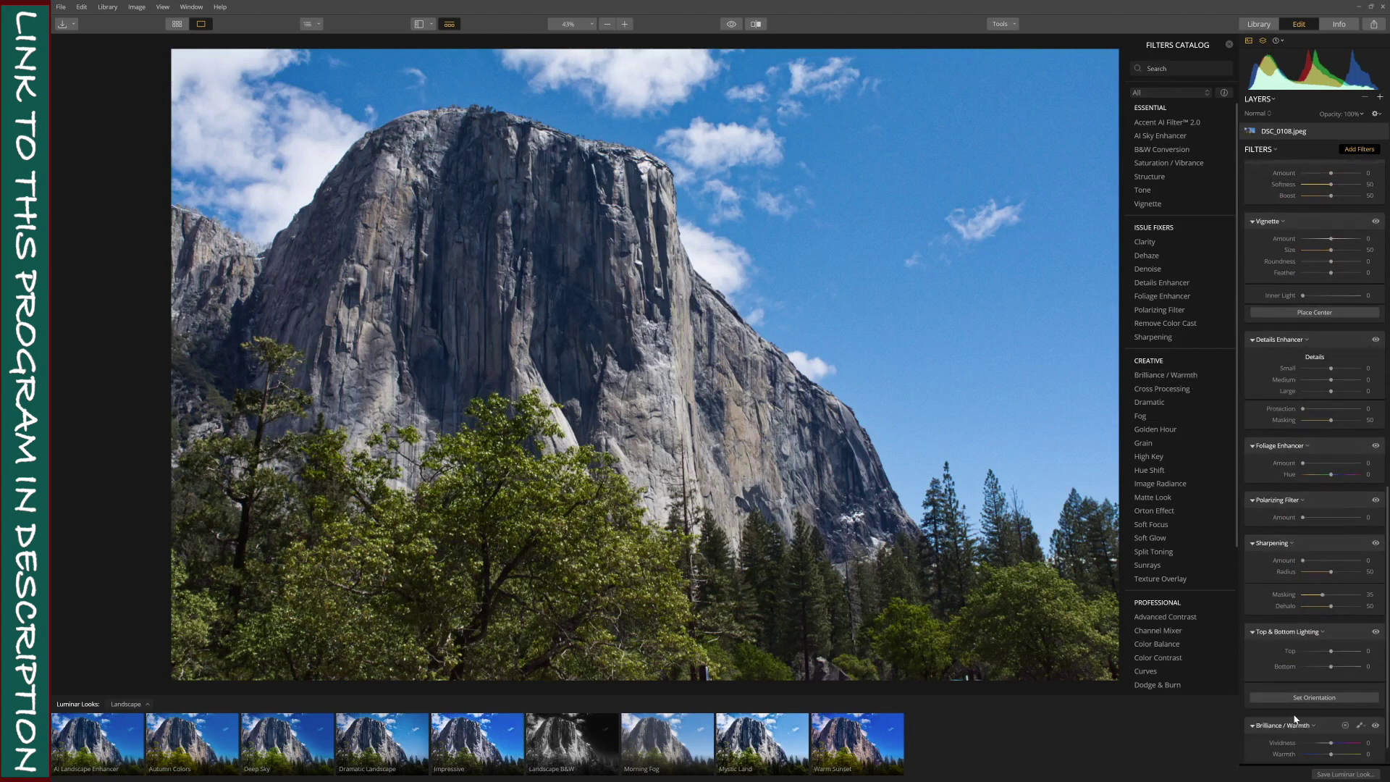
drag(1330, 709, 1297, 726)
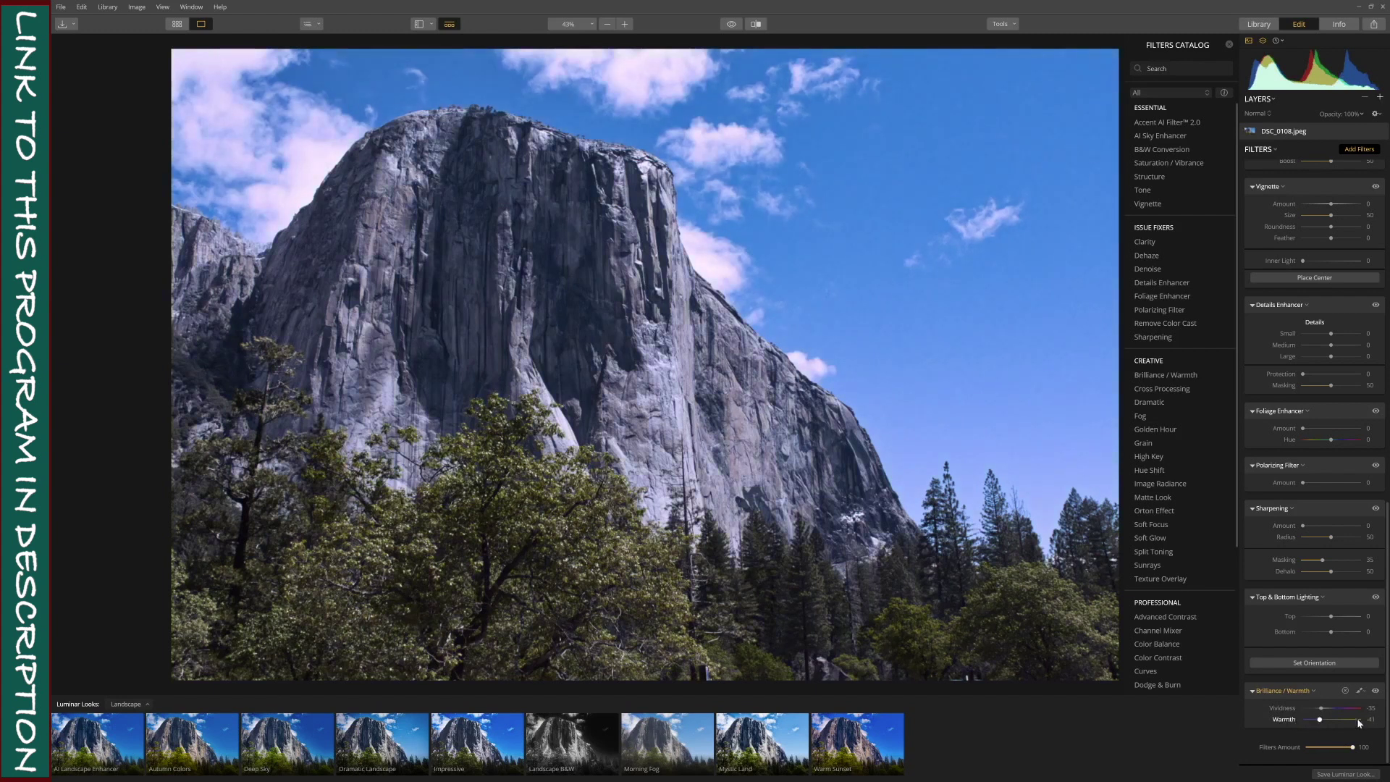
click(1360, 720)
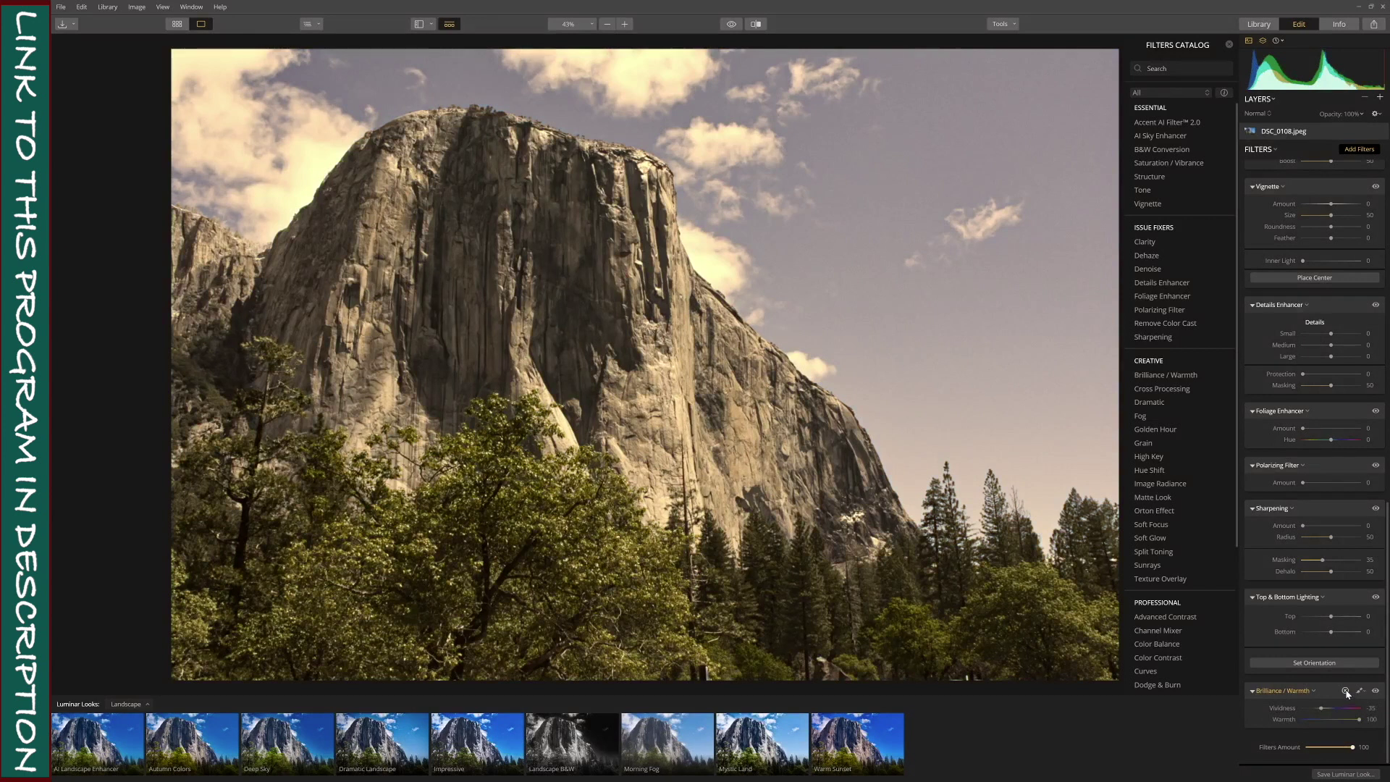
click(1346, 690)
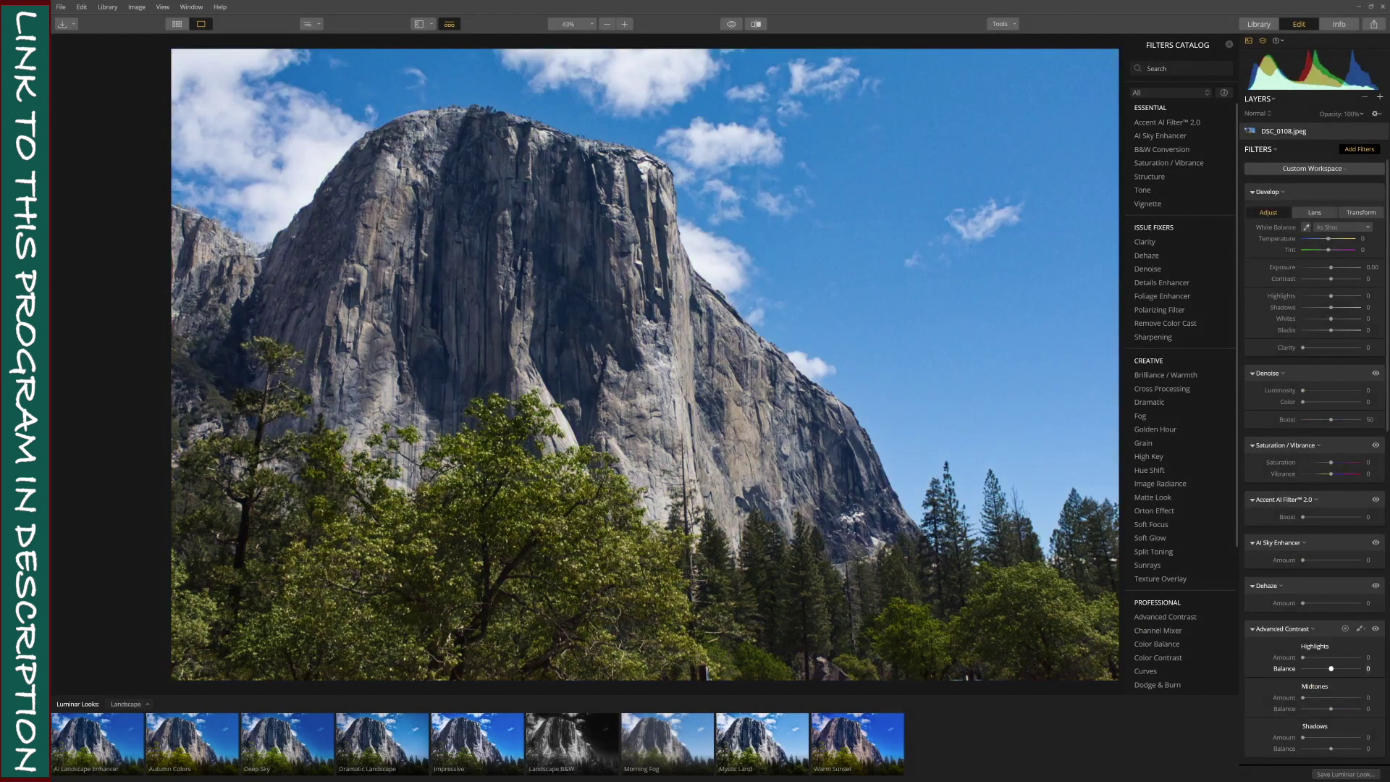
- Try the Golden Hour filter with Amount 68 and reduced Saturation, and remove the filter
scroll(1176, 398, down, 2)
scroll(1174, 420, down, 2)
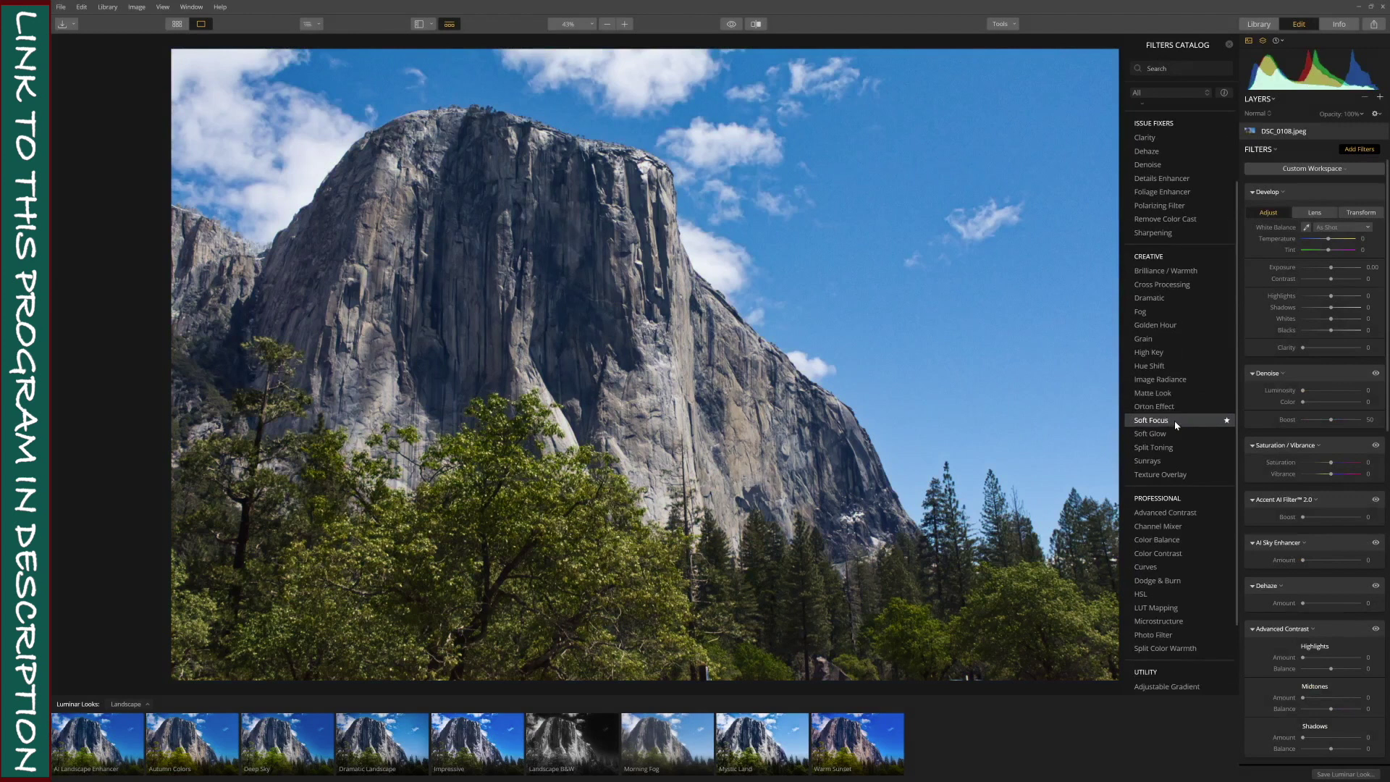
click(1169, 326)
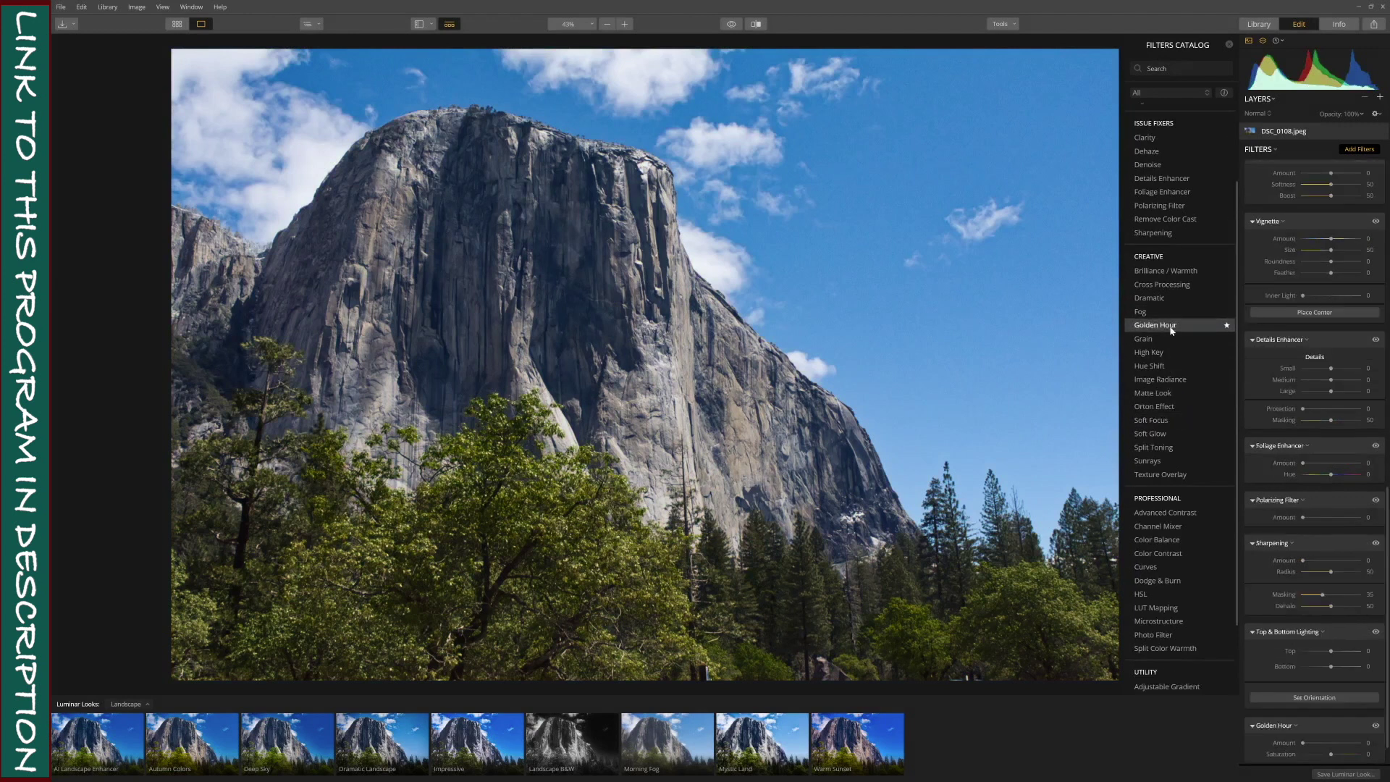
scroll(1340, 724, down, 1)
mouse_move(1308, 710)
mouse_down()
mouse_move(1345, 712)
mouse_move(1310, 724)
mouse_up()
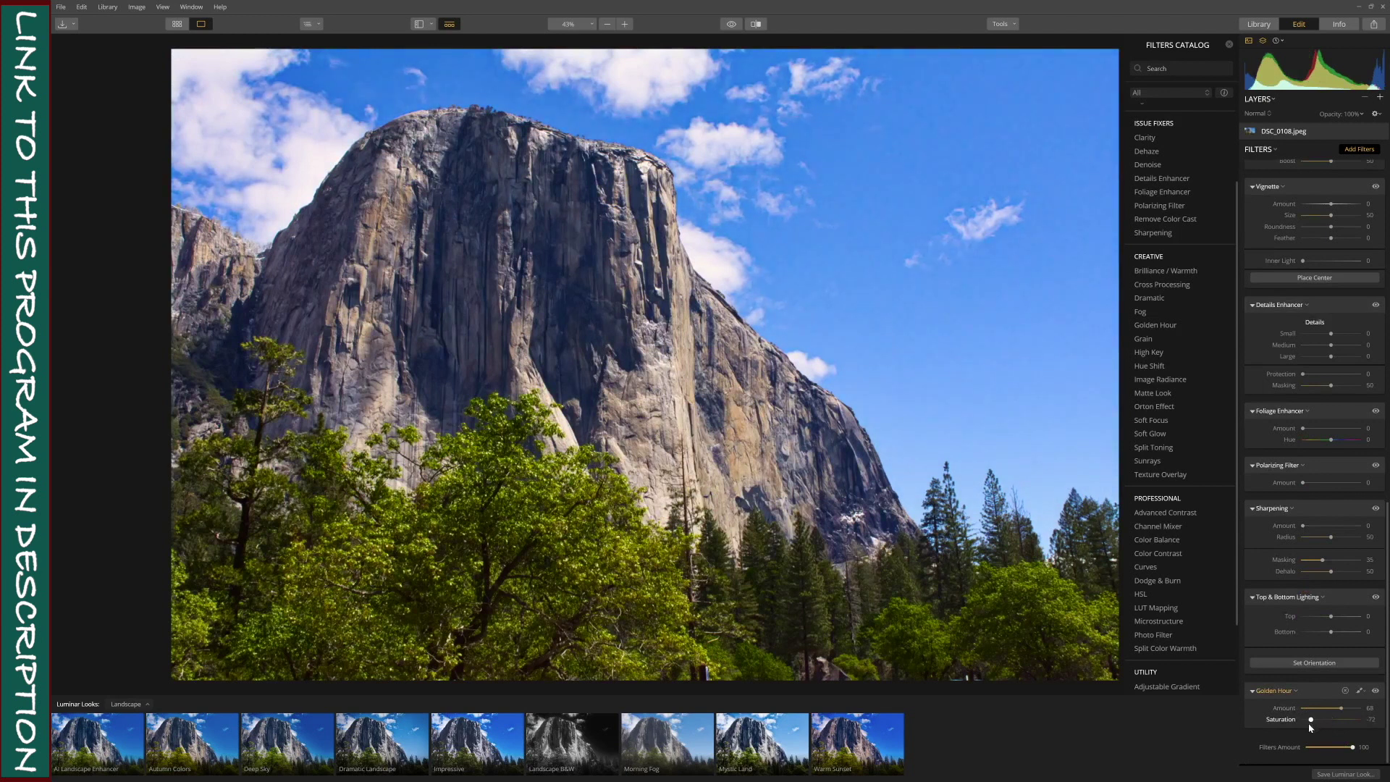
click(1347, 688)
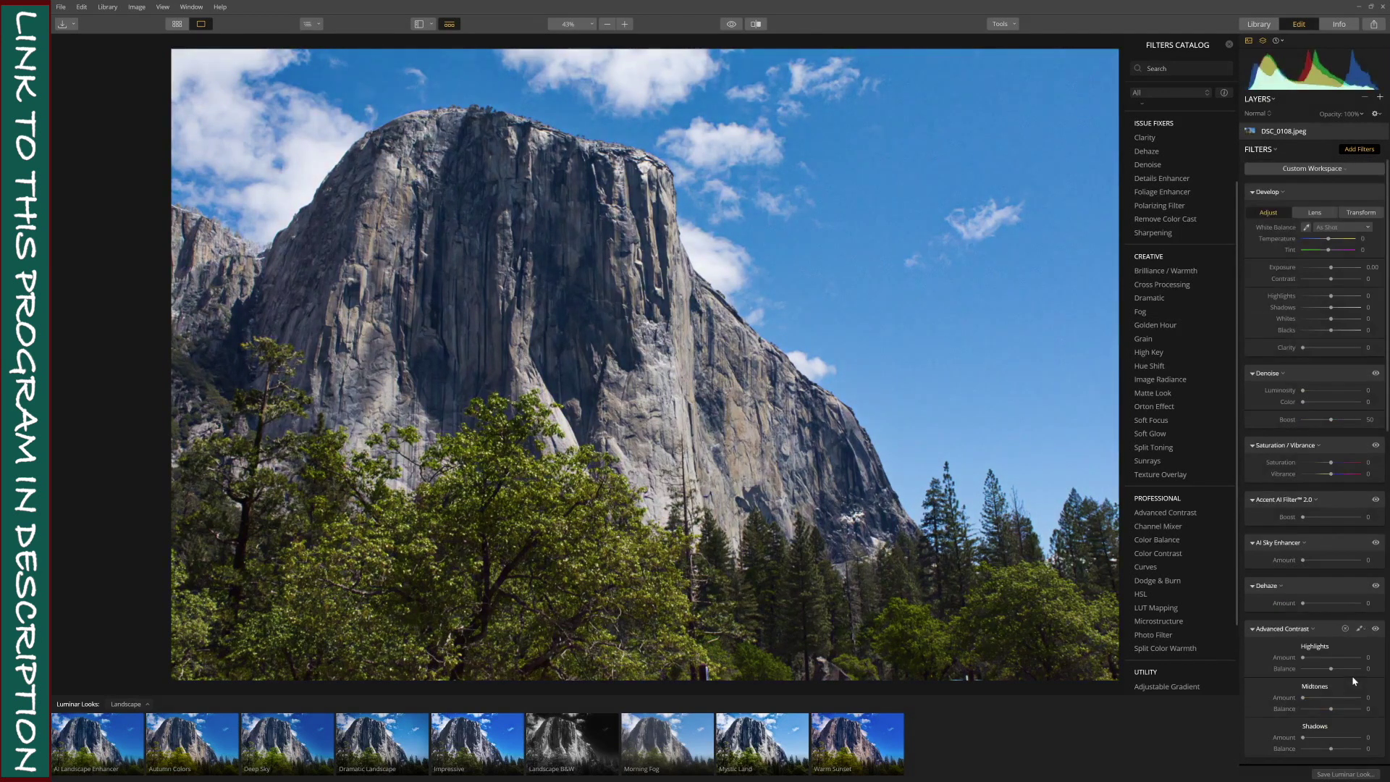
- Try out the Curves filter from the Professional group and close the filters catalog
scroll(1197, 575, down, 3)
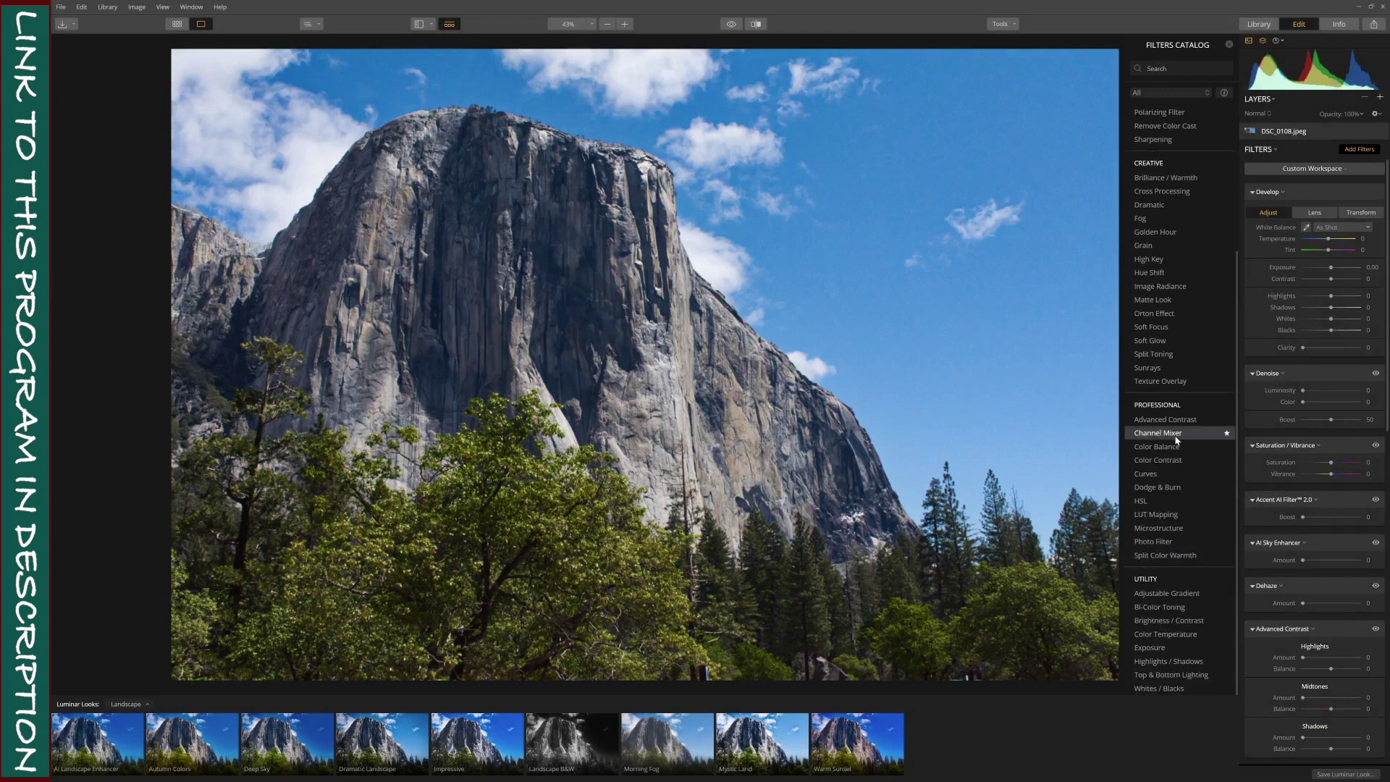
click(1176, 481)
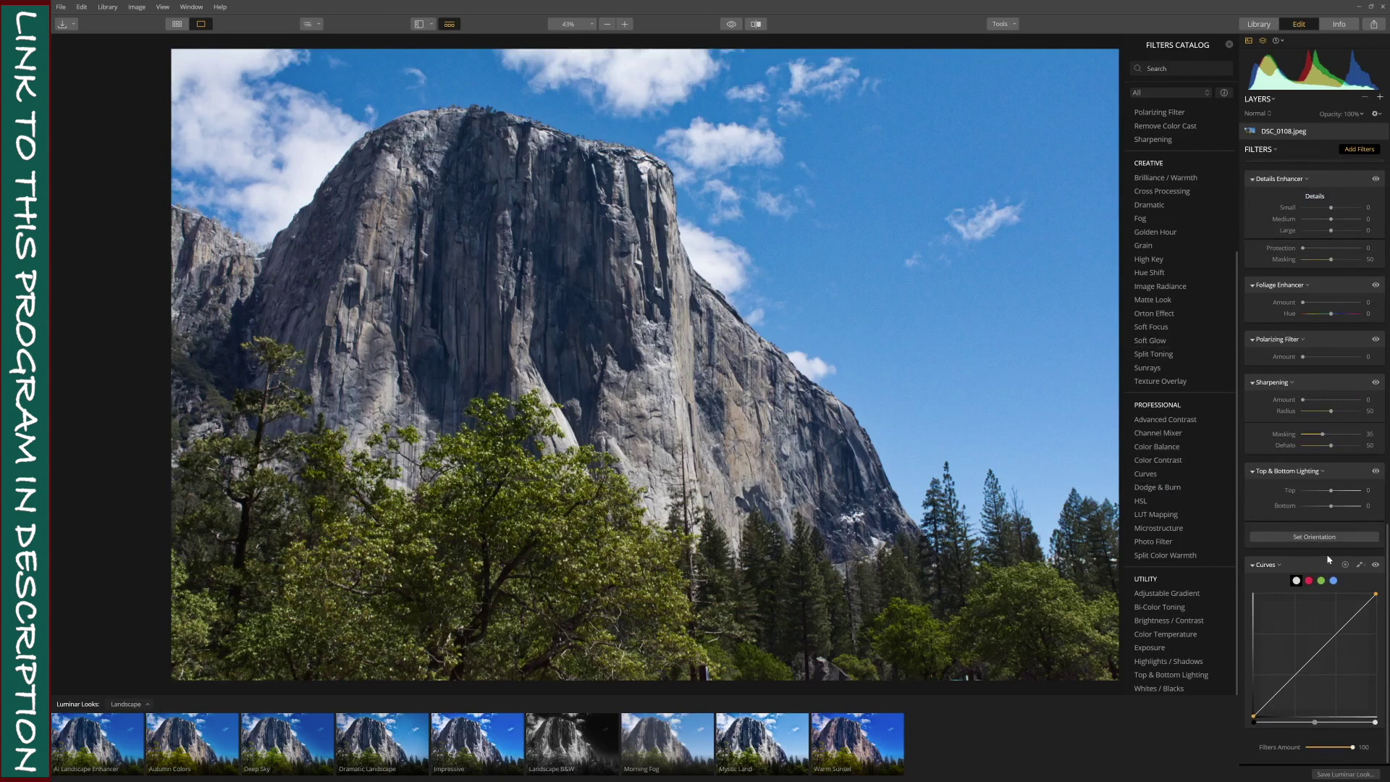
scroll(1347, 569, up, 10)
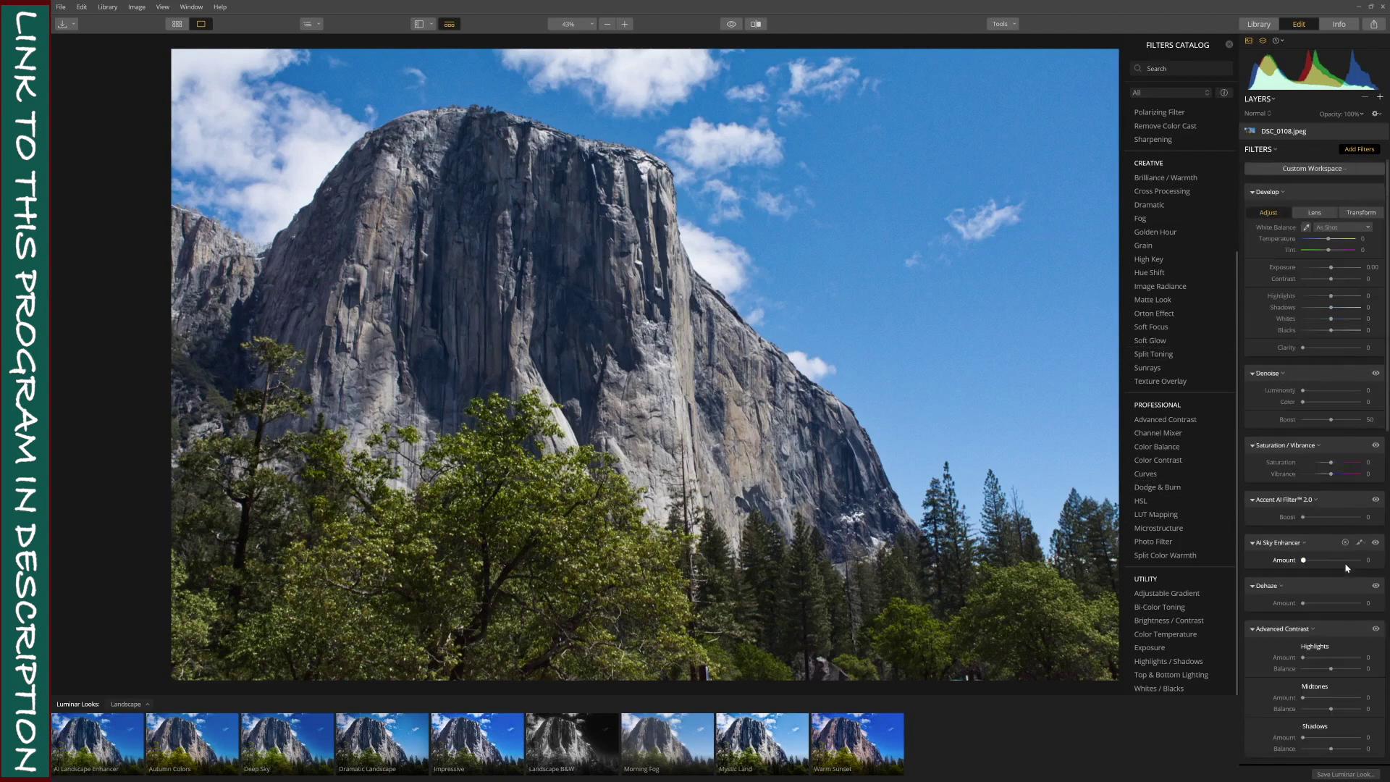
click(1230, 45)
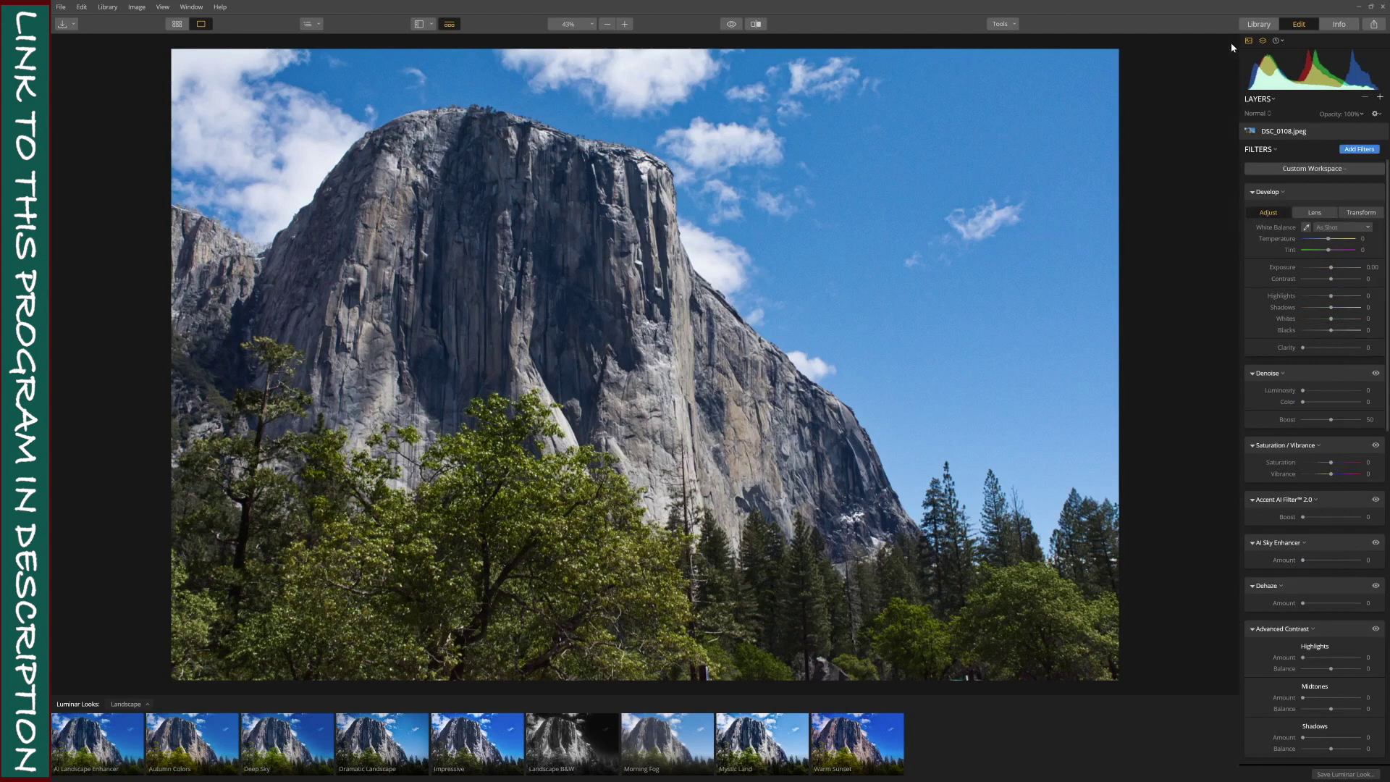
- Hide the Luminar Looks strip below the photo and look over the list of editing tools
scroll(1253, 658, down, 3)
scroll(1271, 644, down, 10)
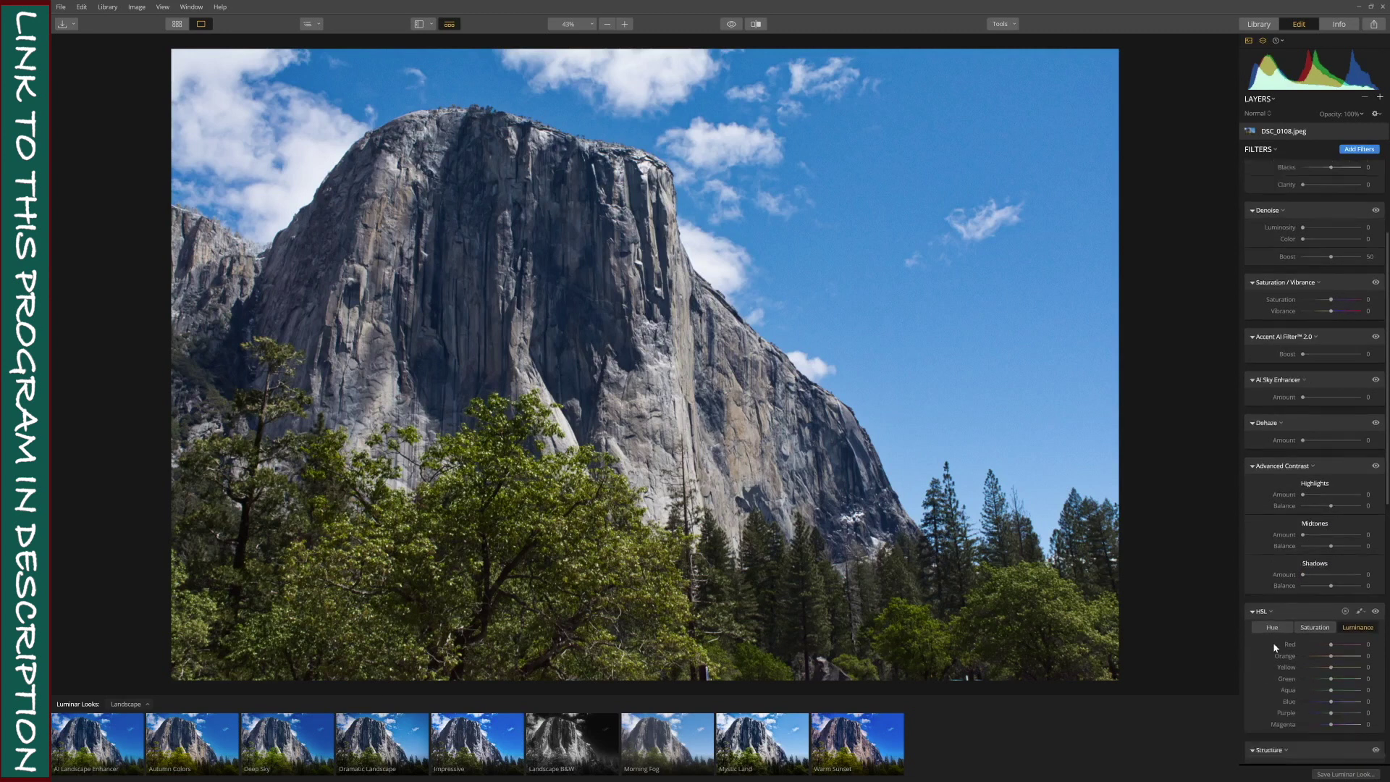
scroll(1298, 632, up, 12)
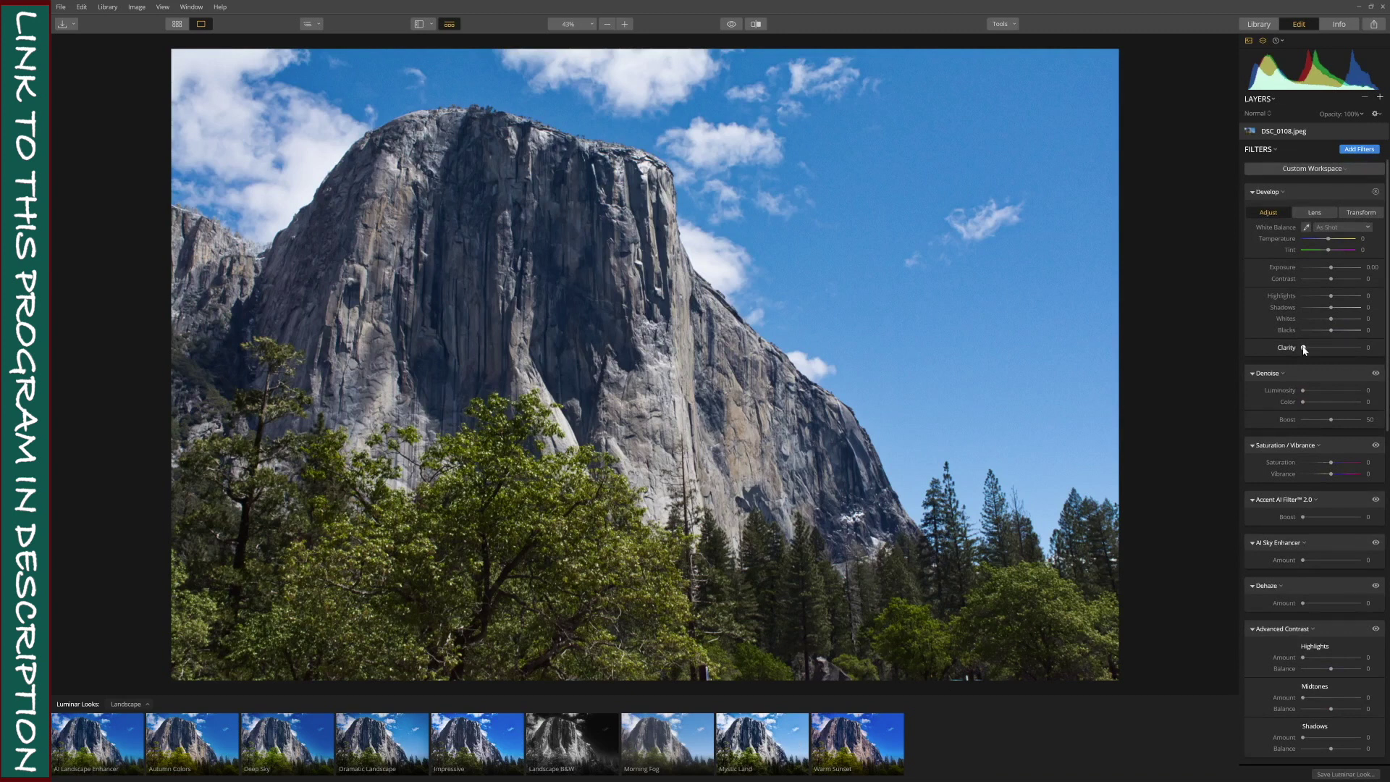
click(450, 24)
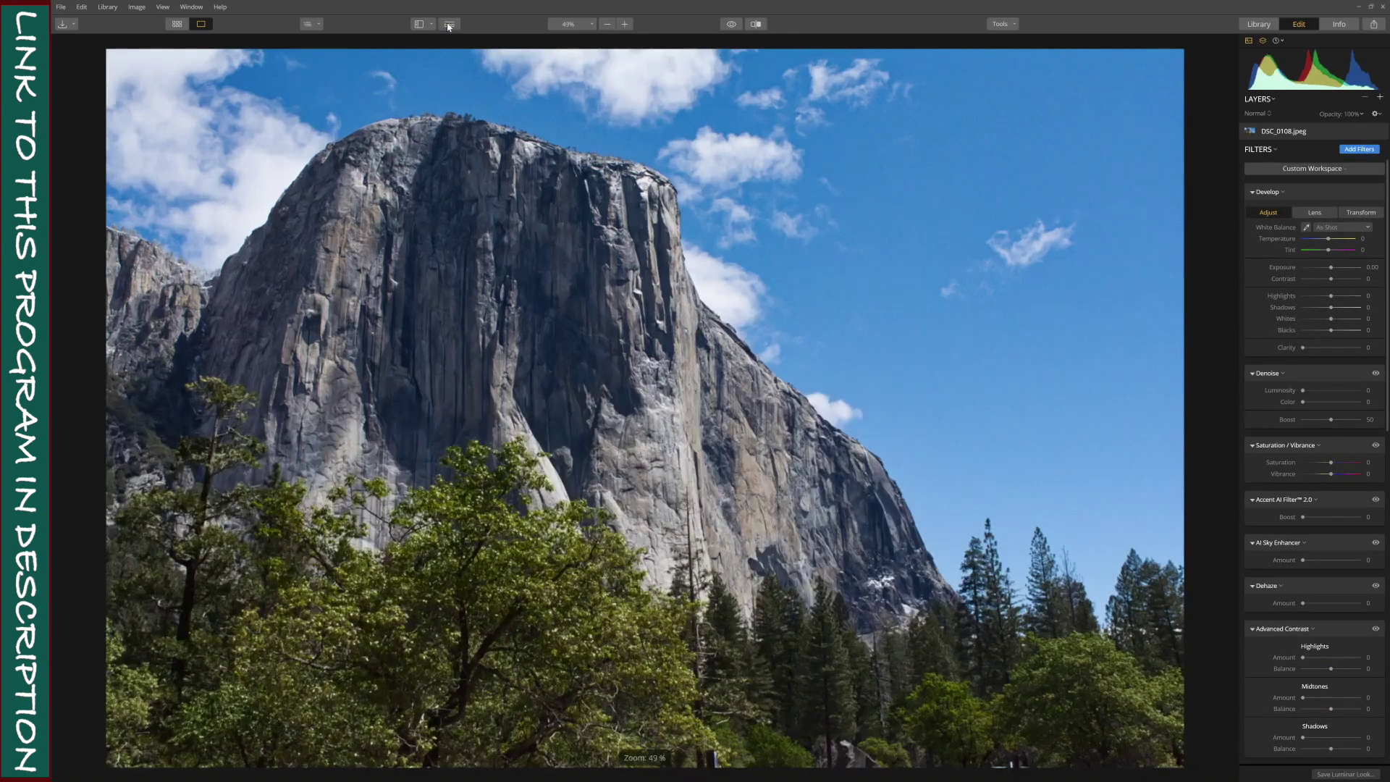
click(1013, 25)
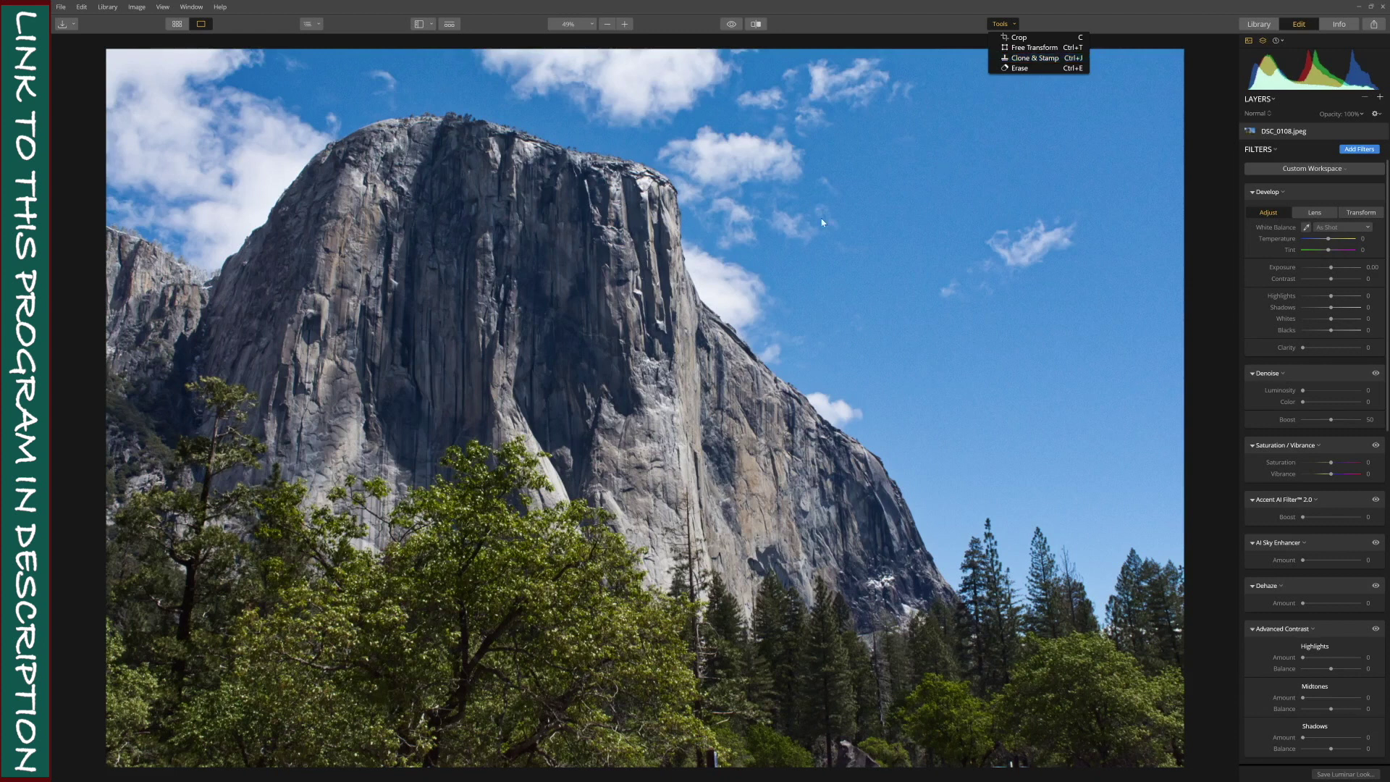
click(1013, 24)
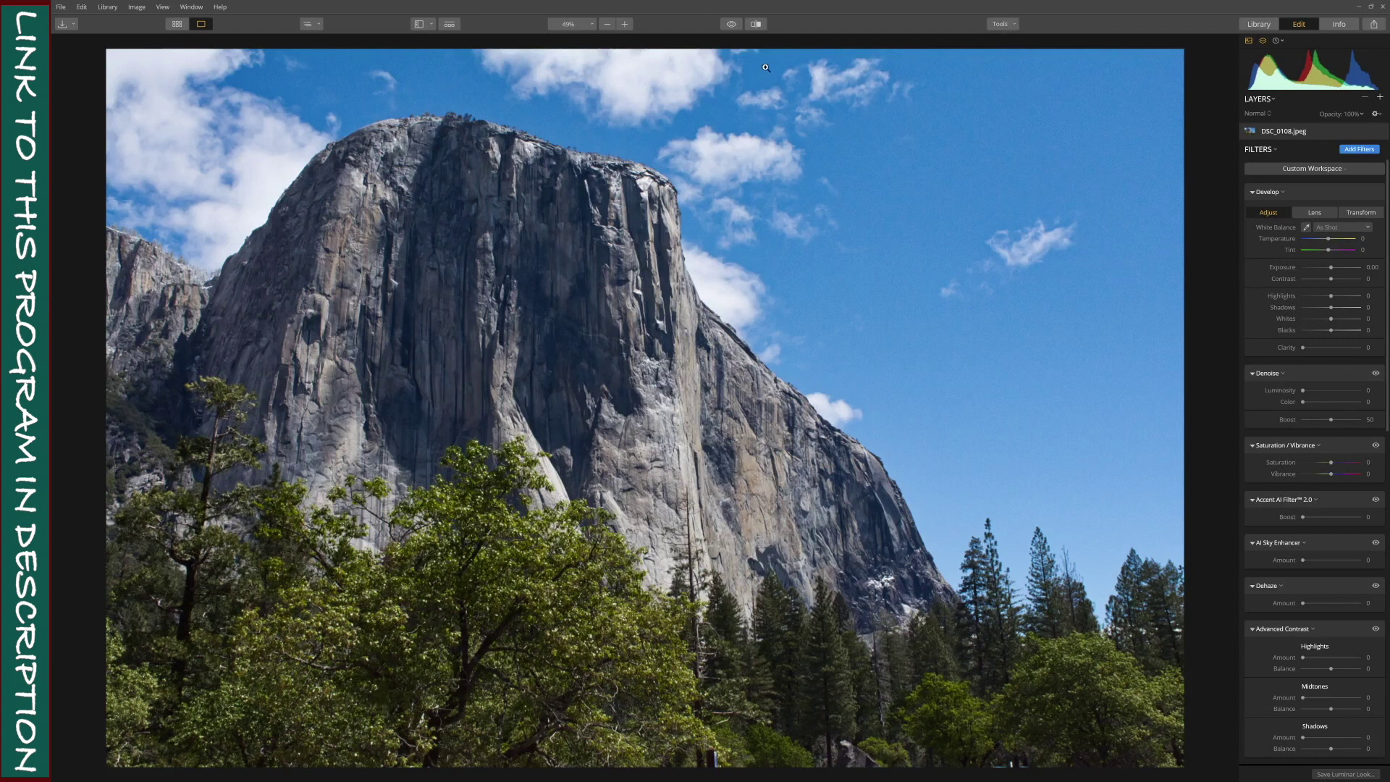
- Return to the Yosemite gallery and view the export and sharing options for the El Capitan photo plus the three photos after it
click(178, 25)
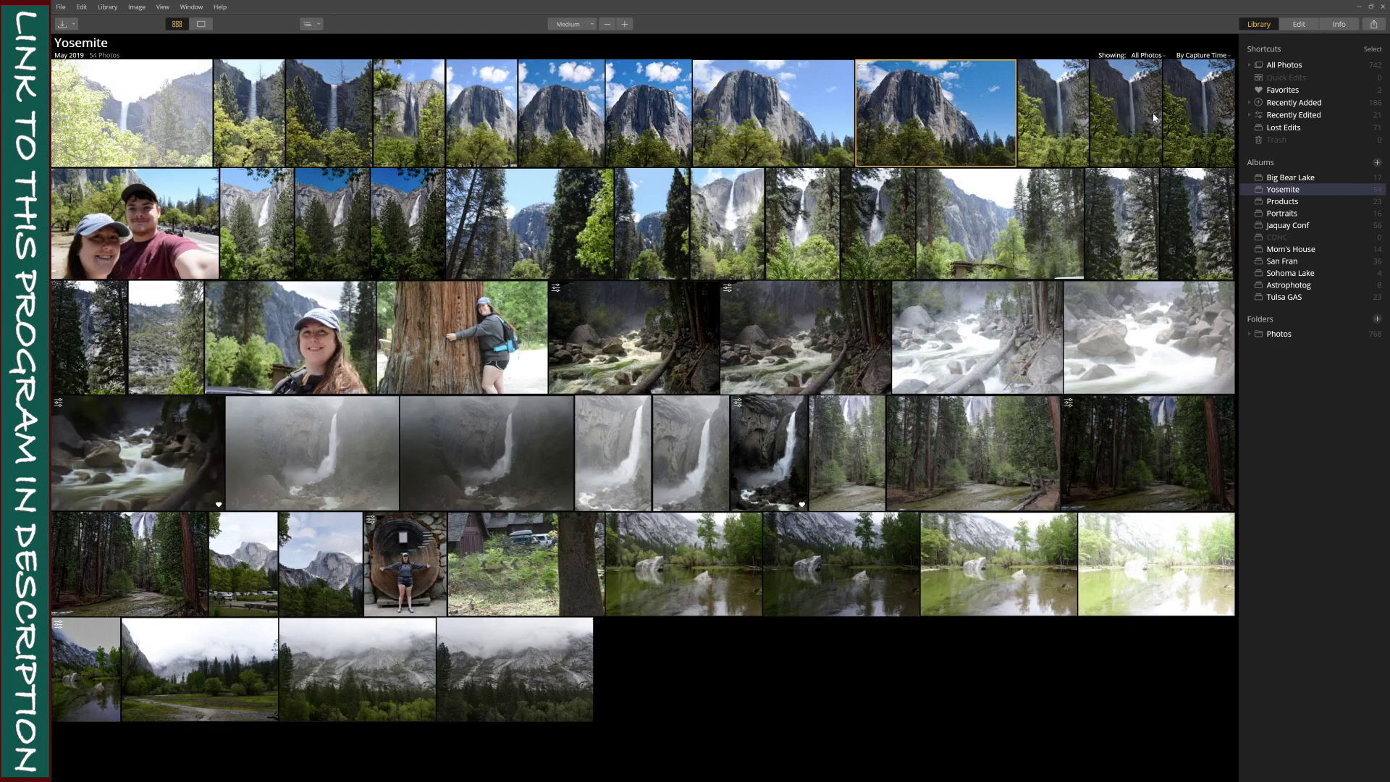
shift+click(1190, 108)
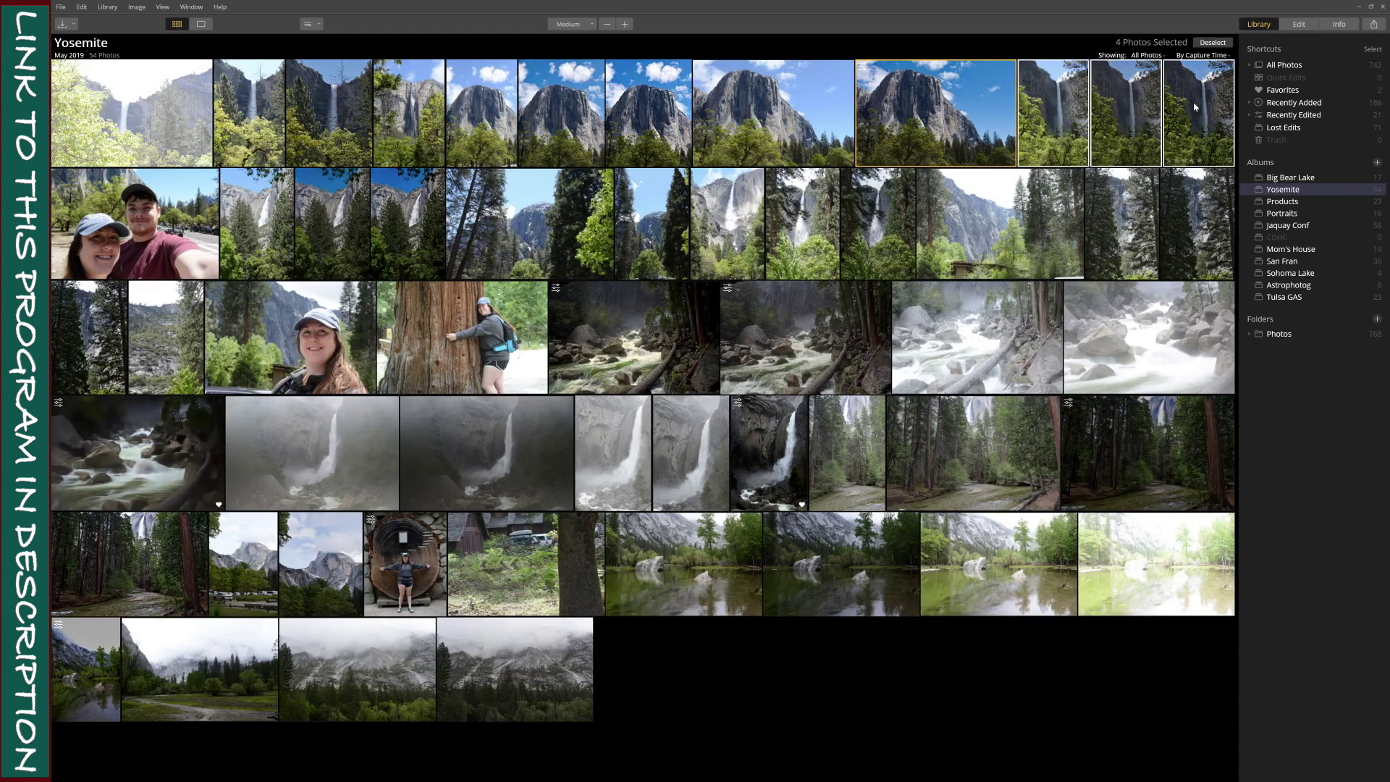
click(1372, 26)
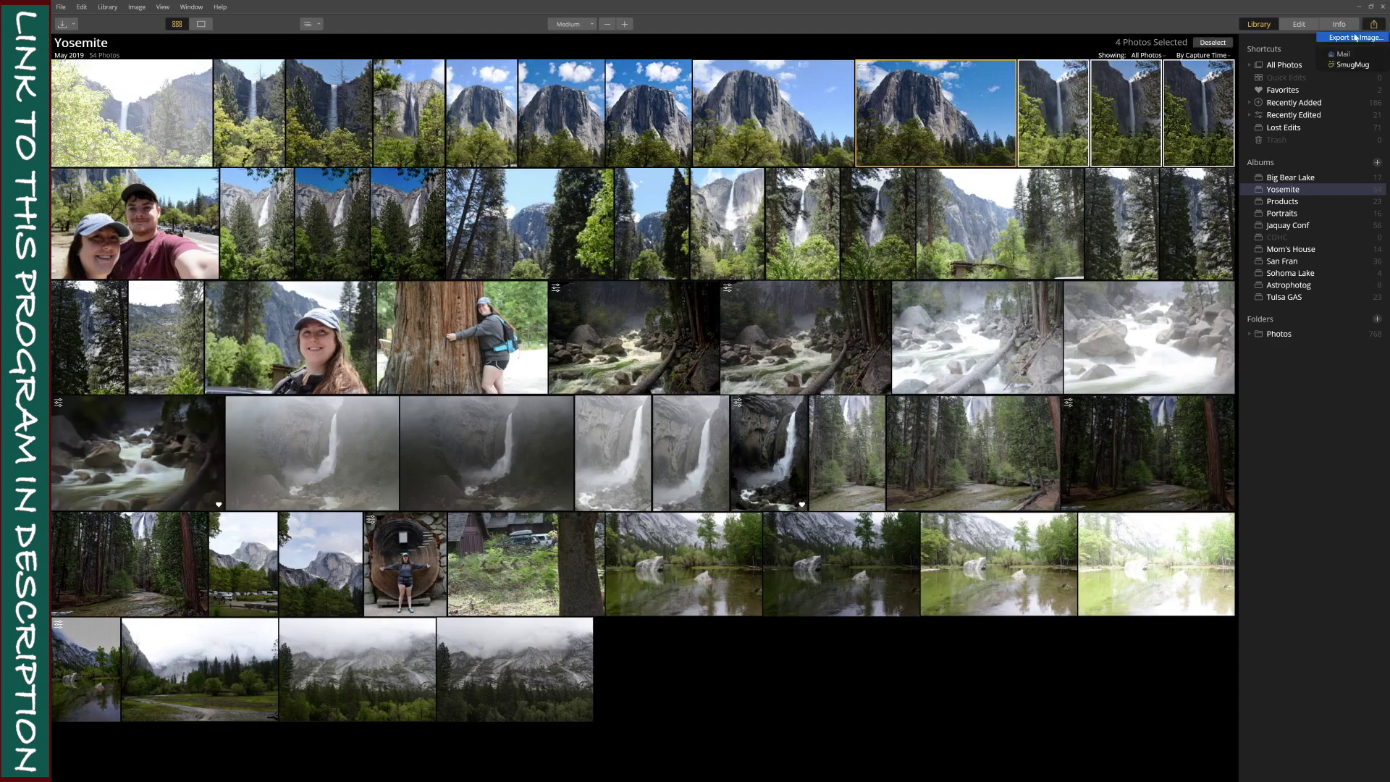
click(1322, 10)
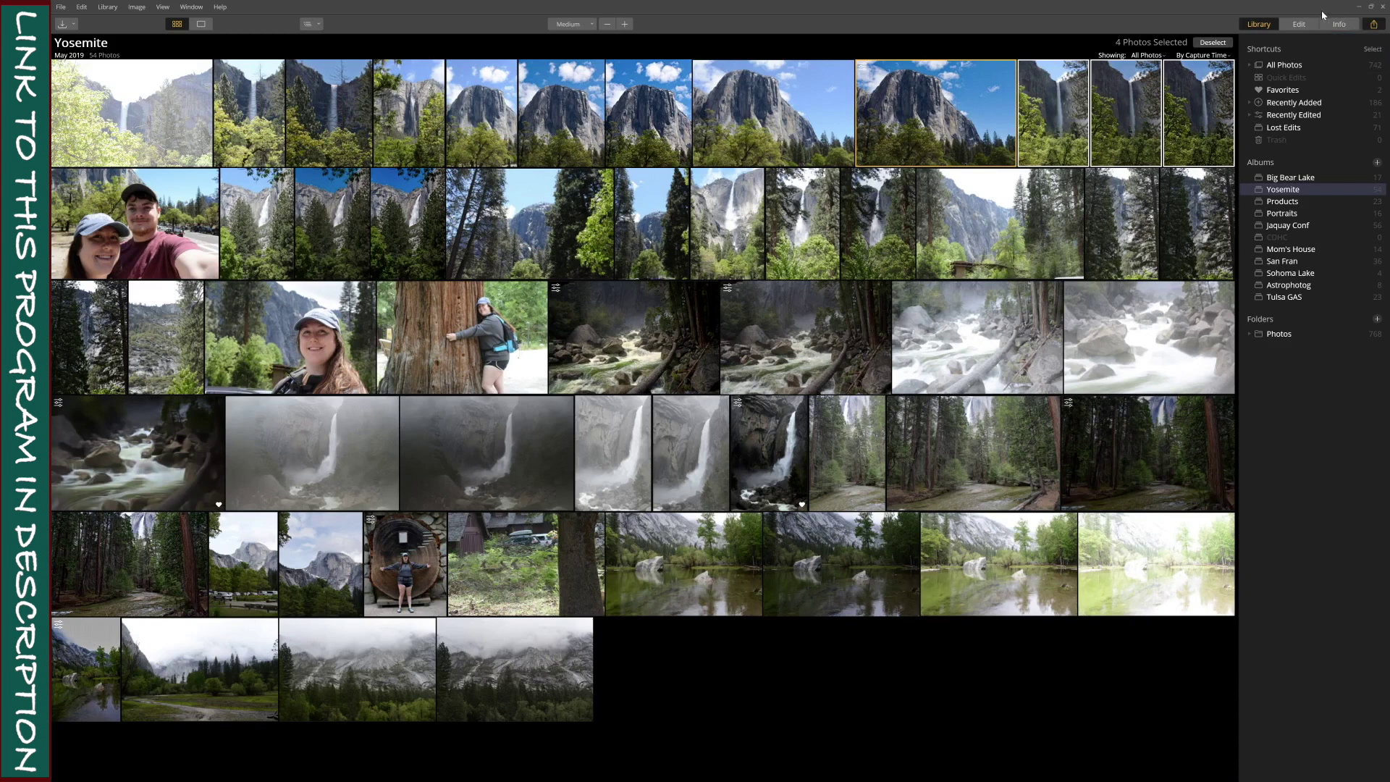
click(1048, 52)
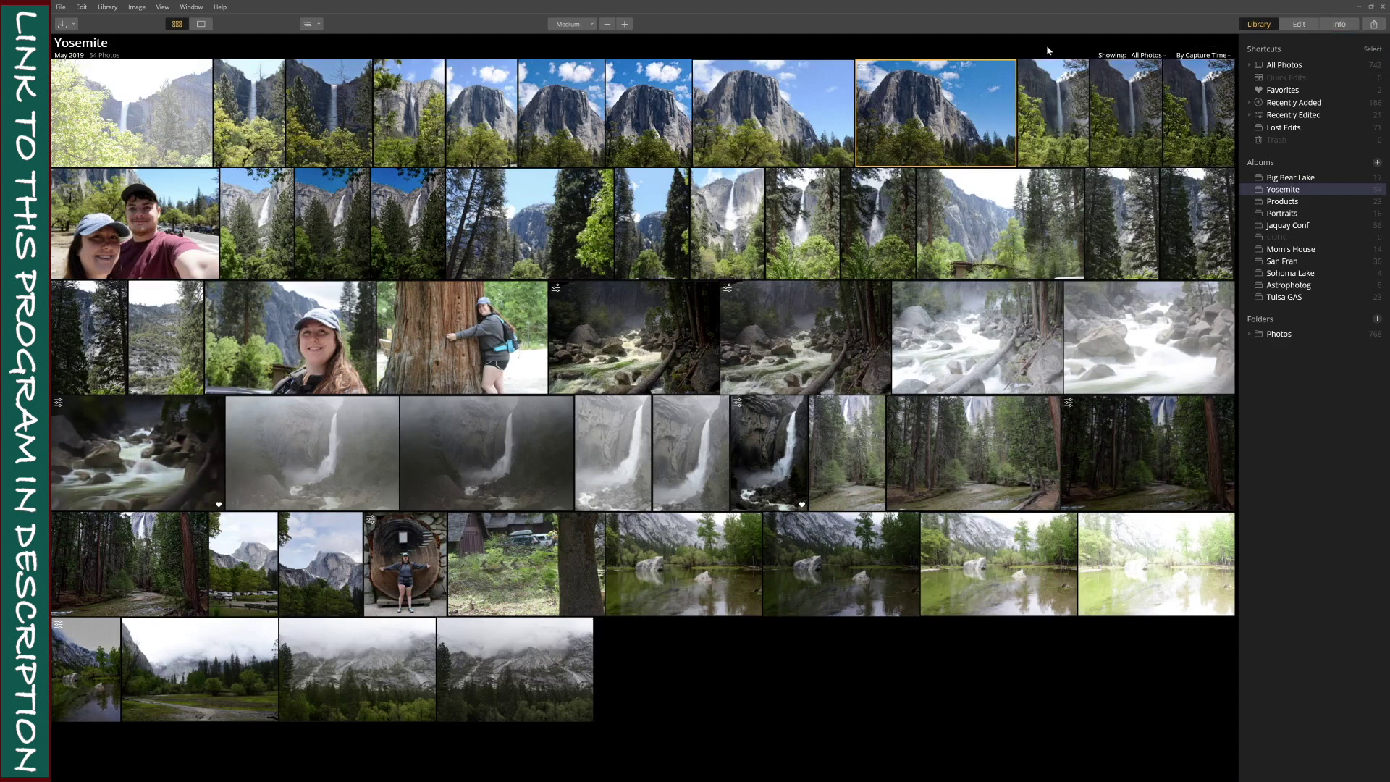